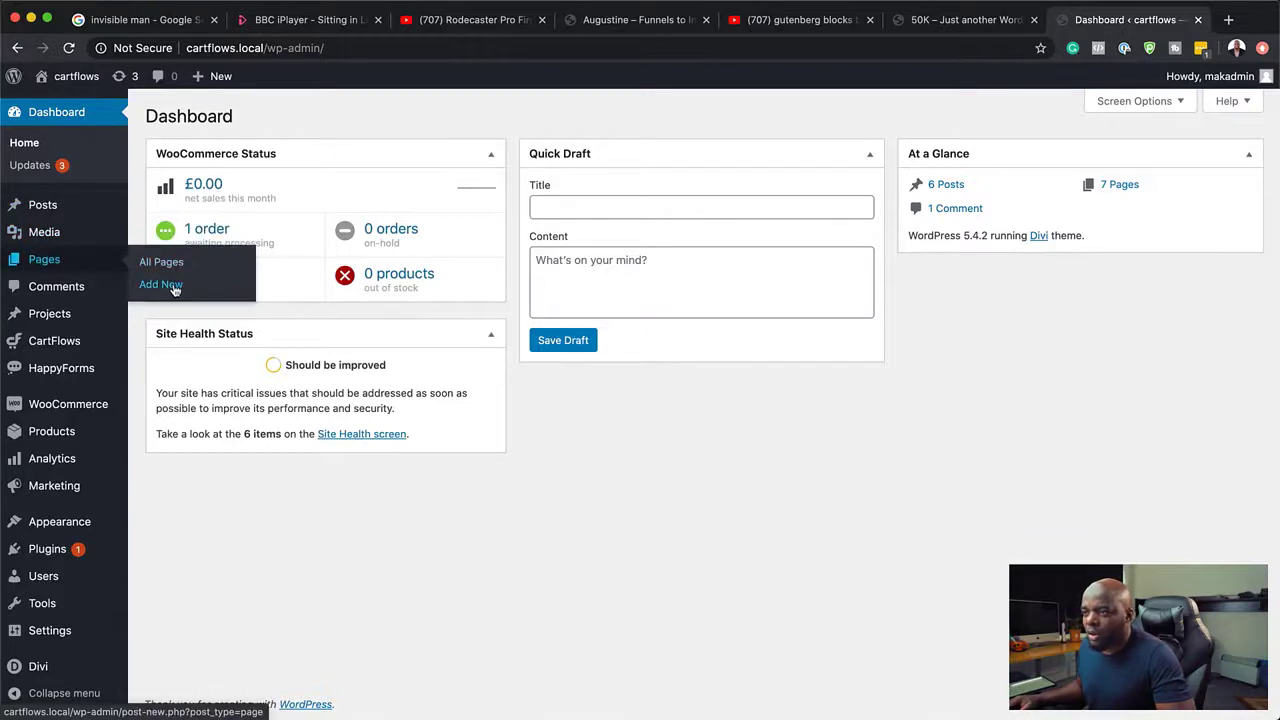
Create a new page titled "Editor" and choose the default editor for building it.
left_click(175, 288)
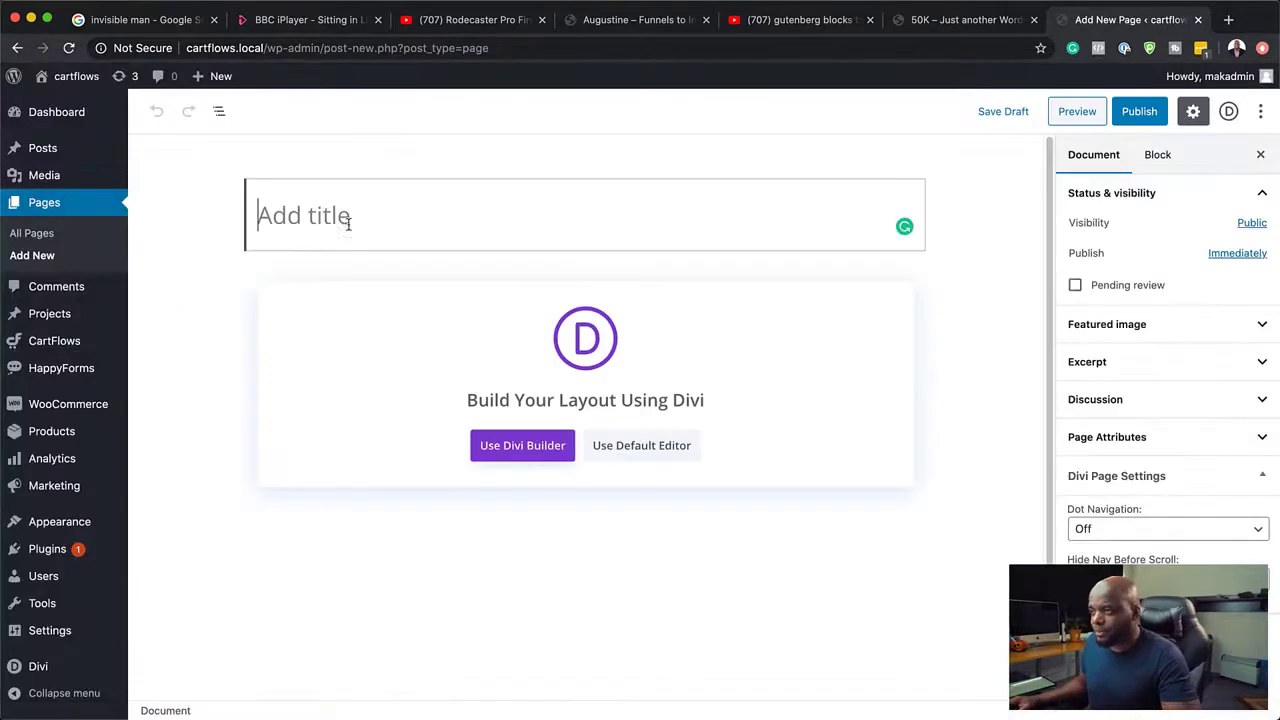
type("Editor")
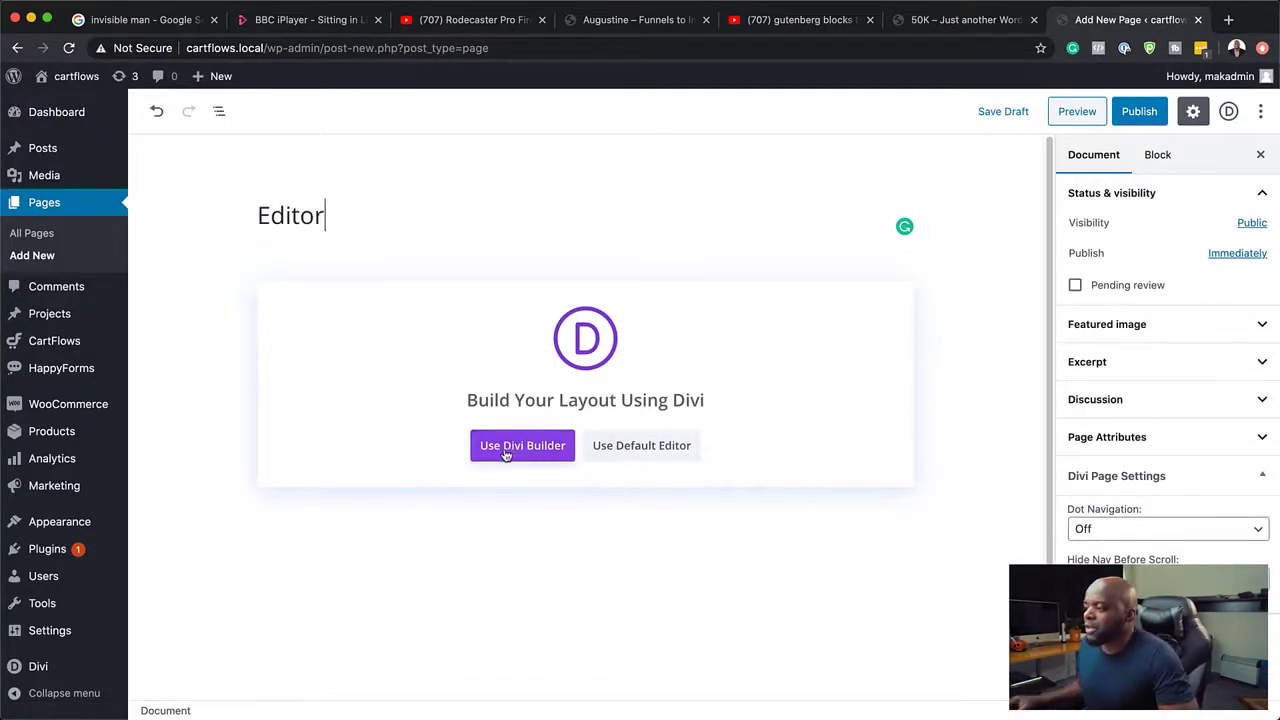
left_click(655, 452)
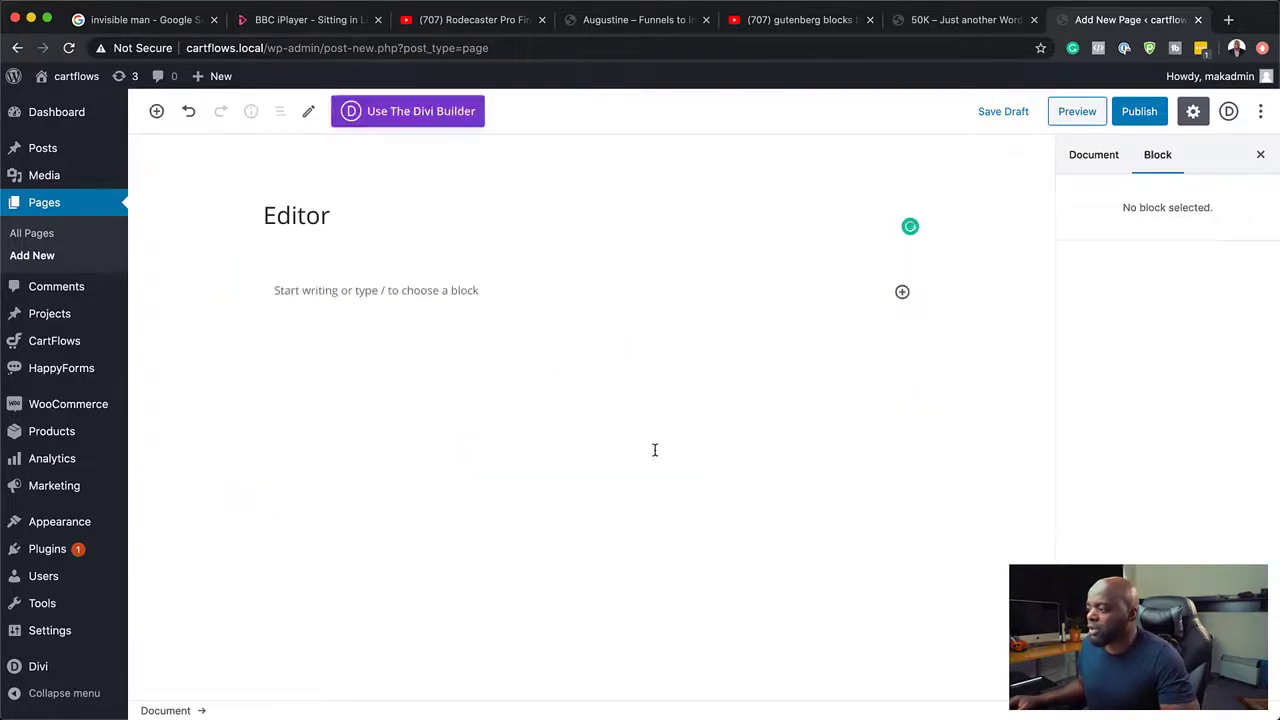
Add a Heading block below the page title with the text "This is a heading".
left_click(403, 296)
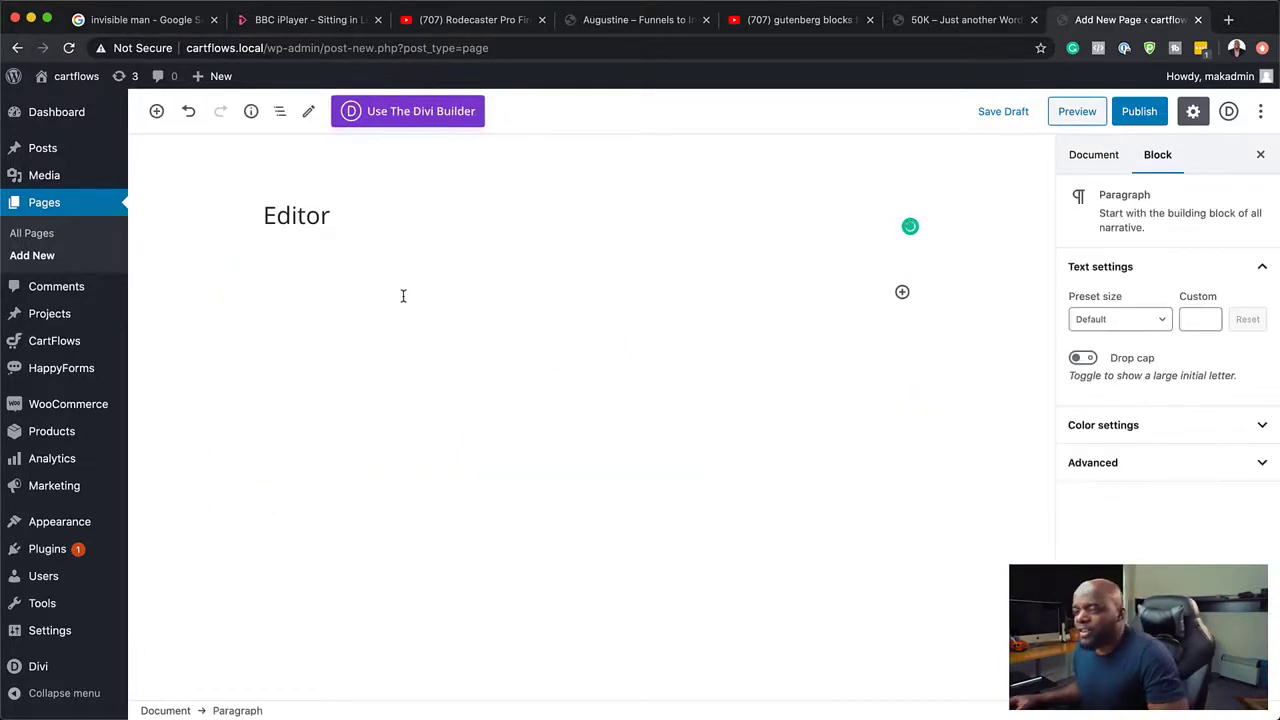
left_click(902, 293)
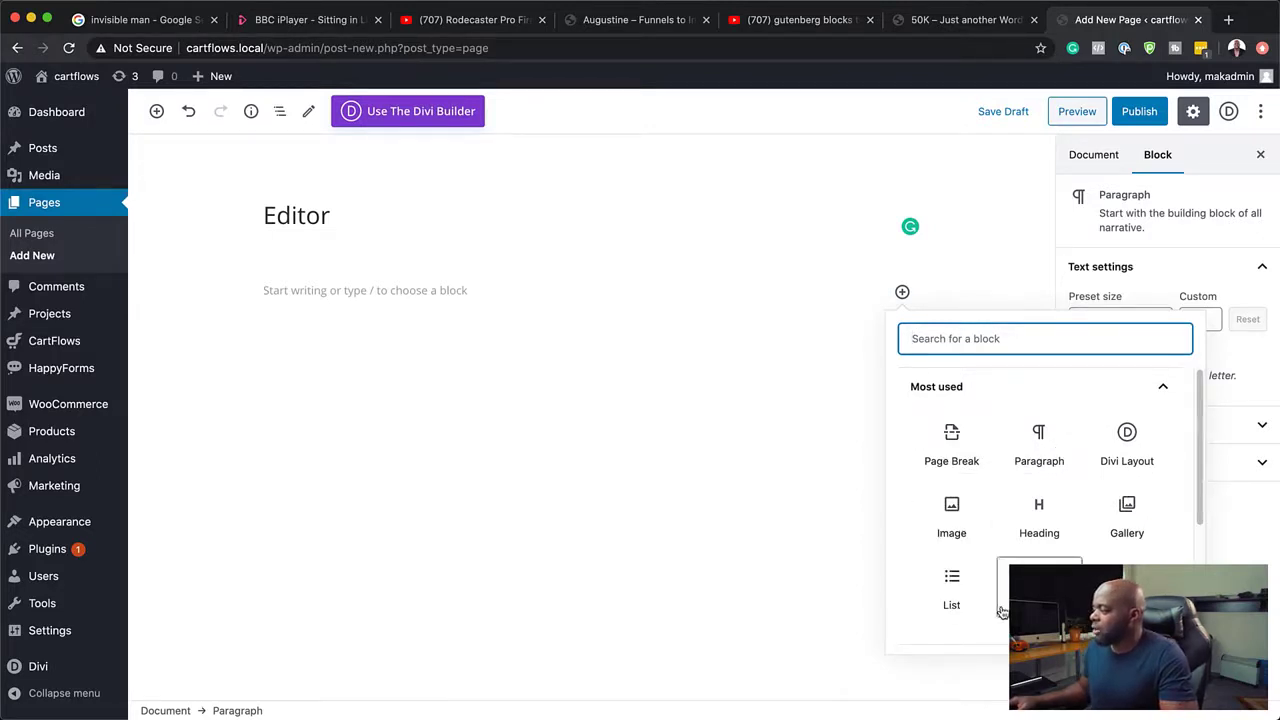
left_click(157, 112)
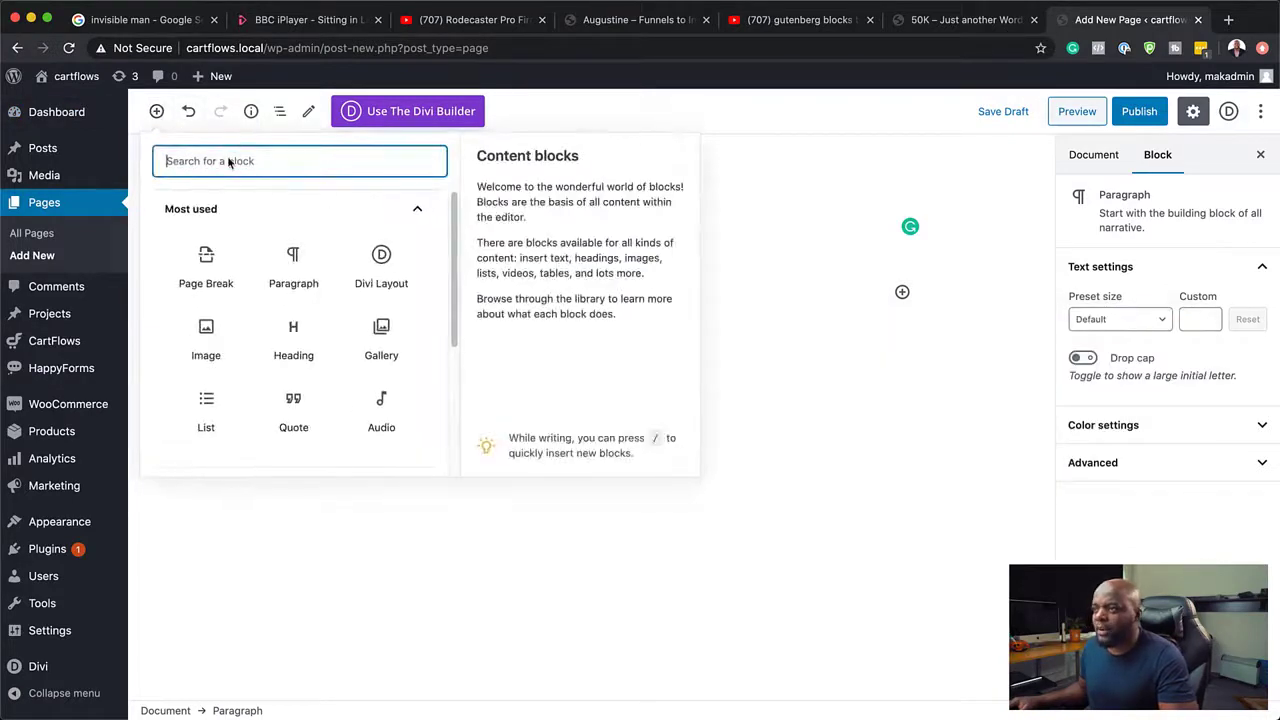
left_click(293, 337)
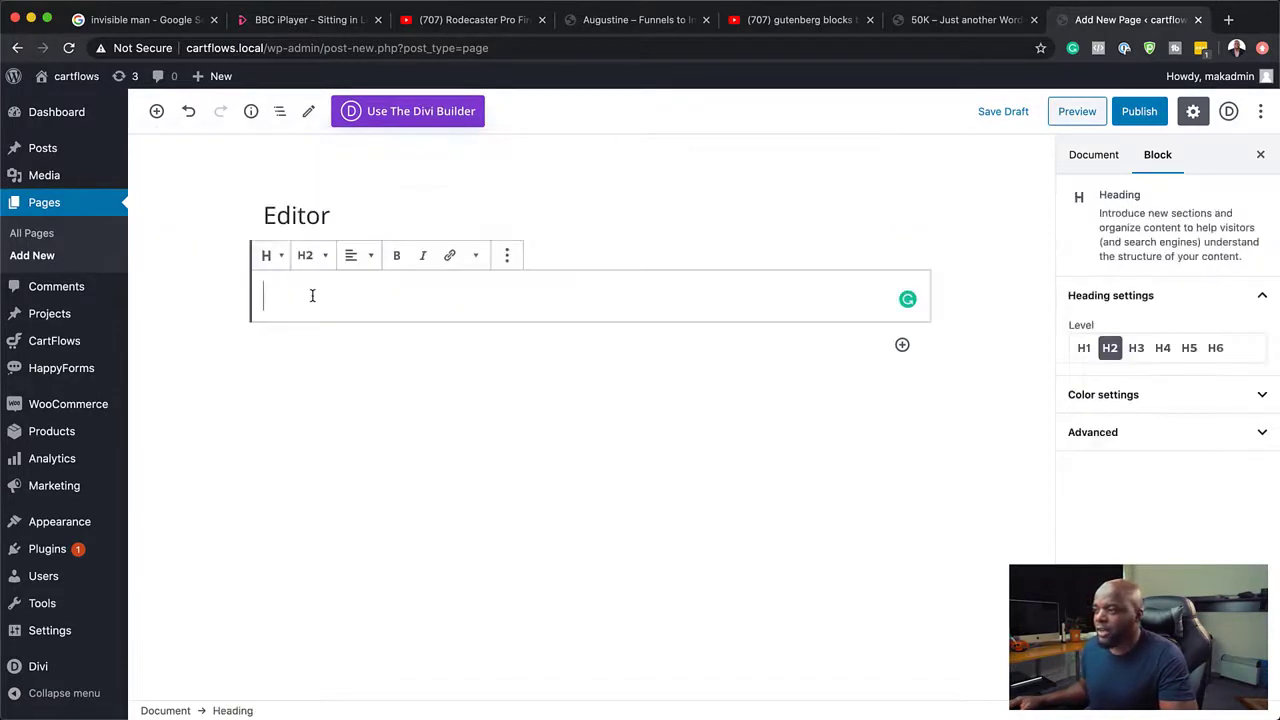
type("Thi")
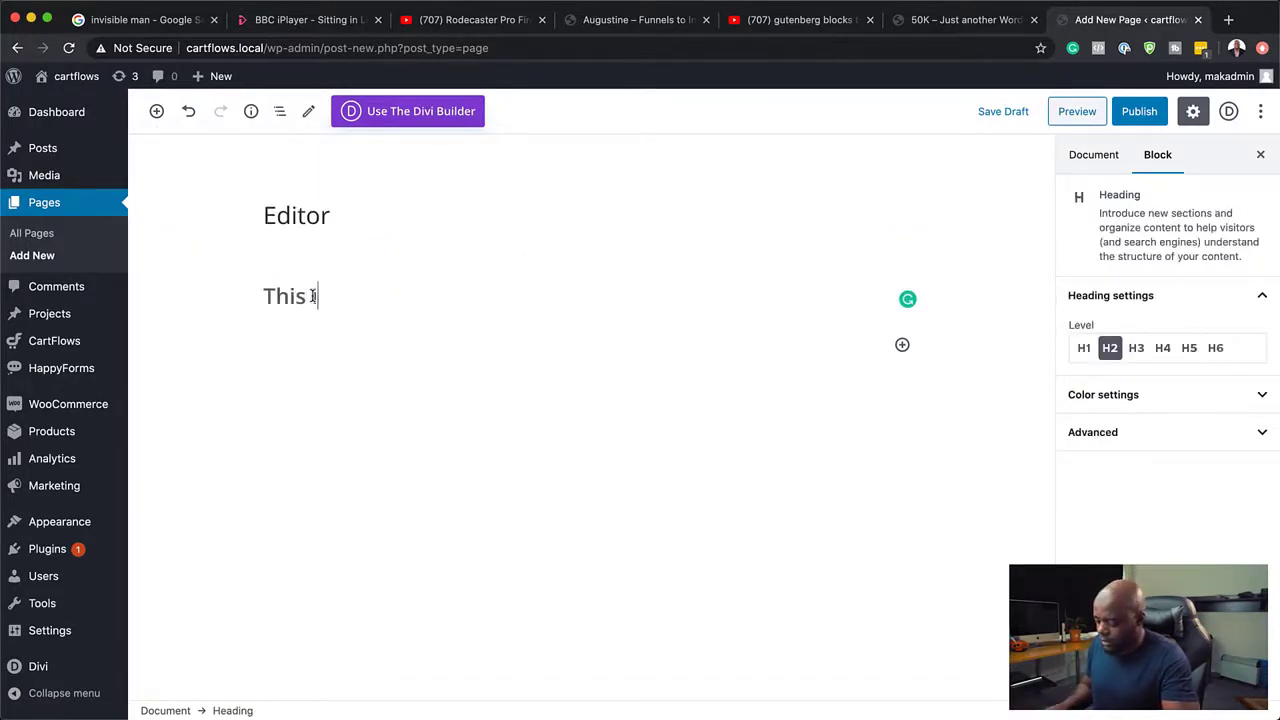
type("s is a heading")
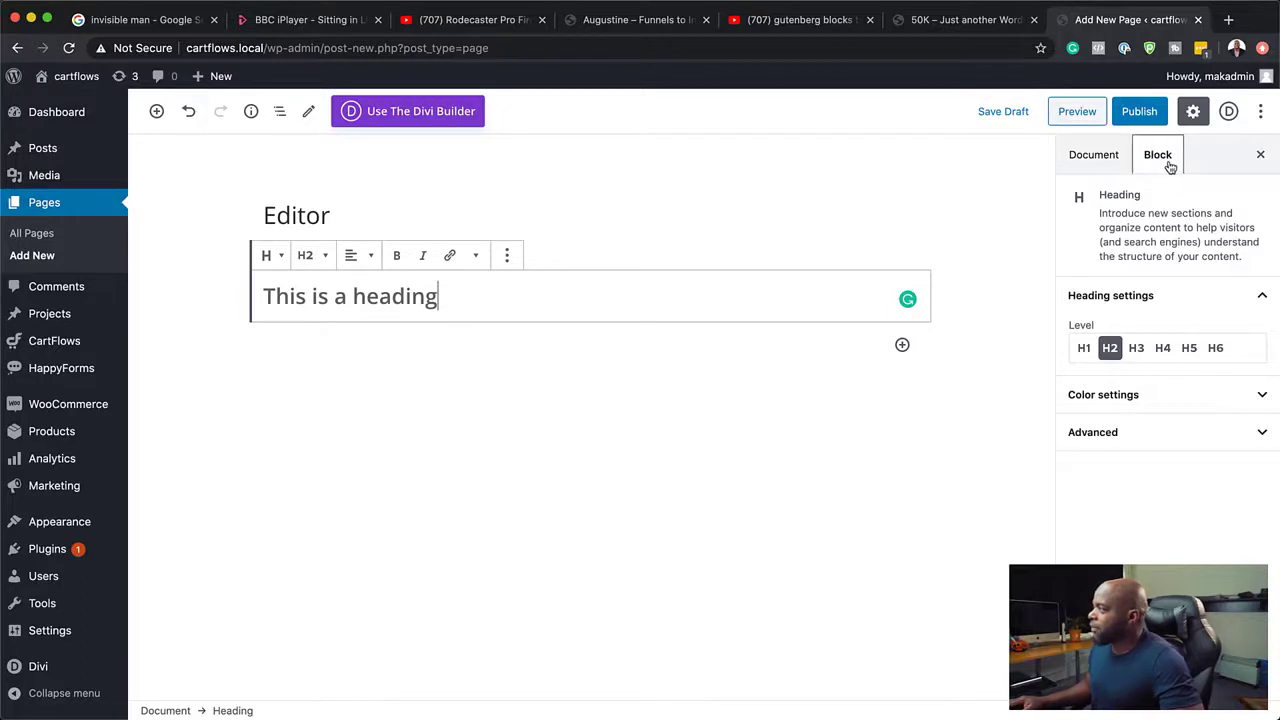
Compare the document settings with the block settings, and set the heading's level to H1.
left_click(1103, 162)
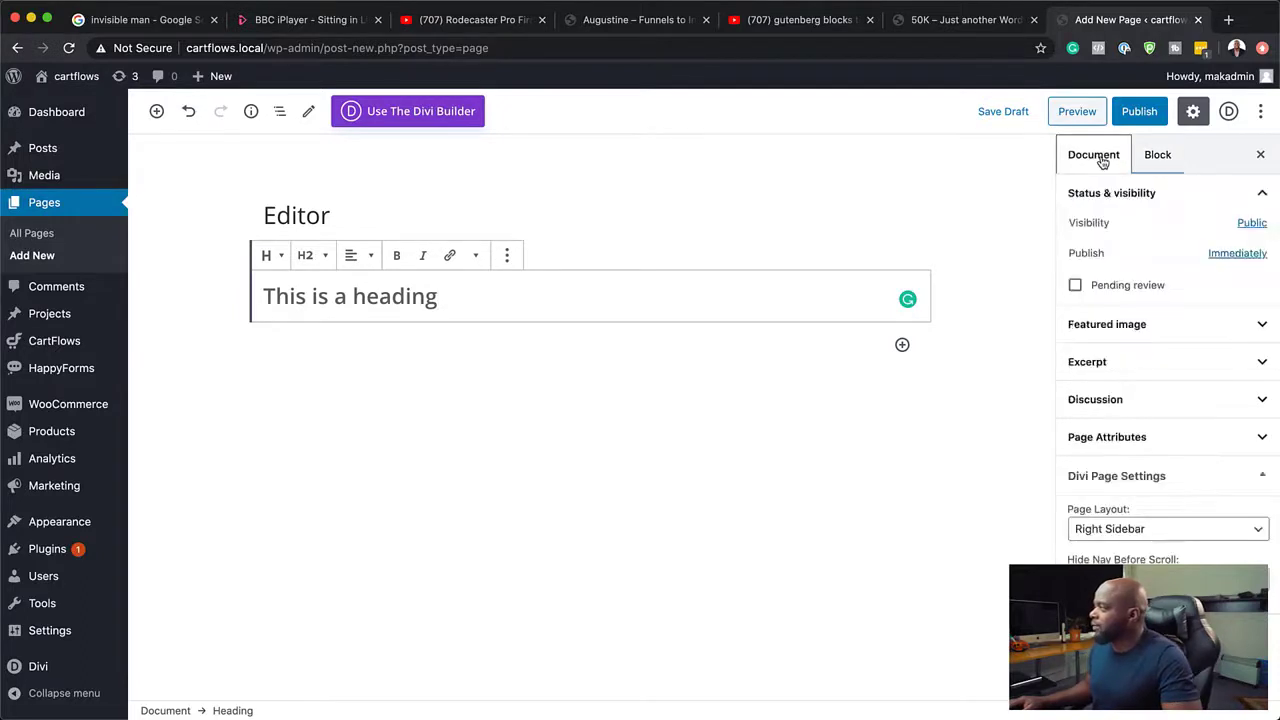
left_click(1160, 162)
left_click(1083, 163)
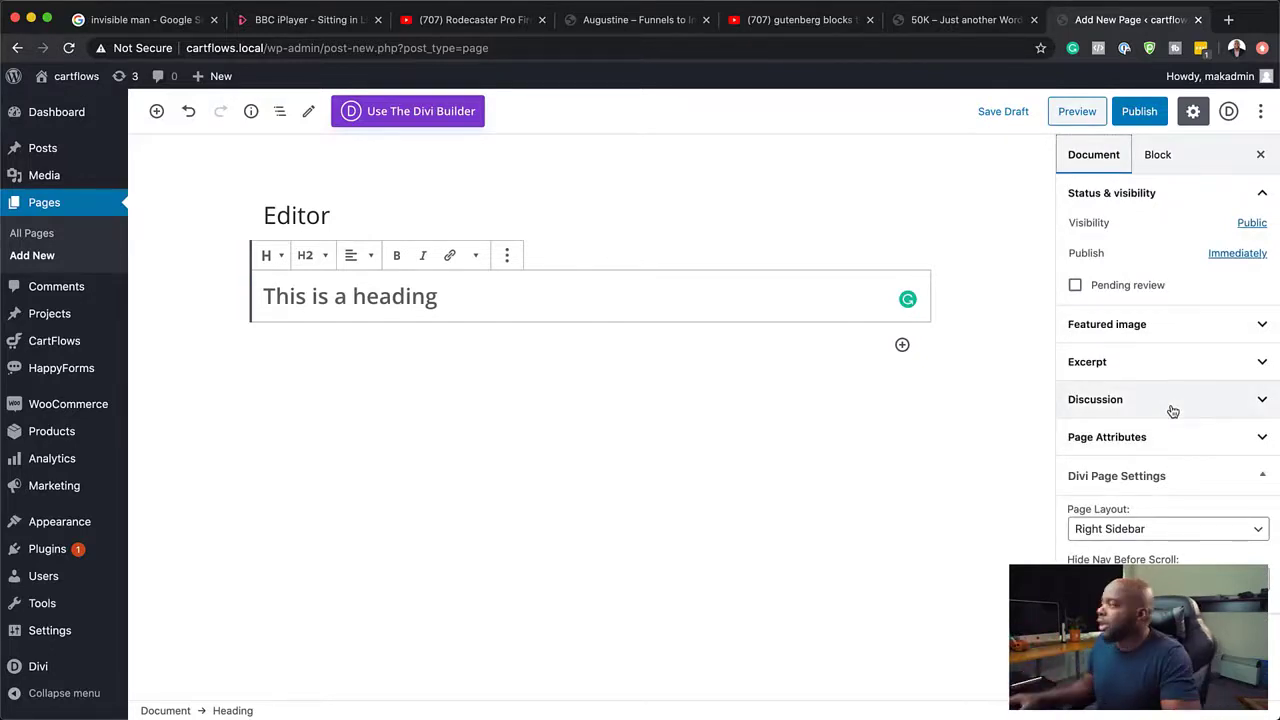
left_click(1166, 156)
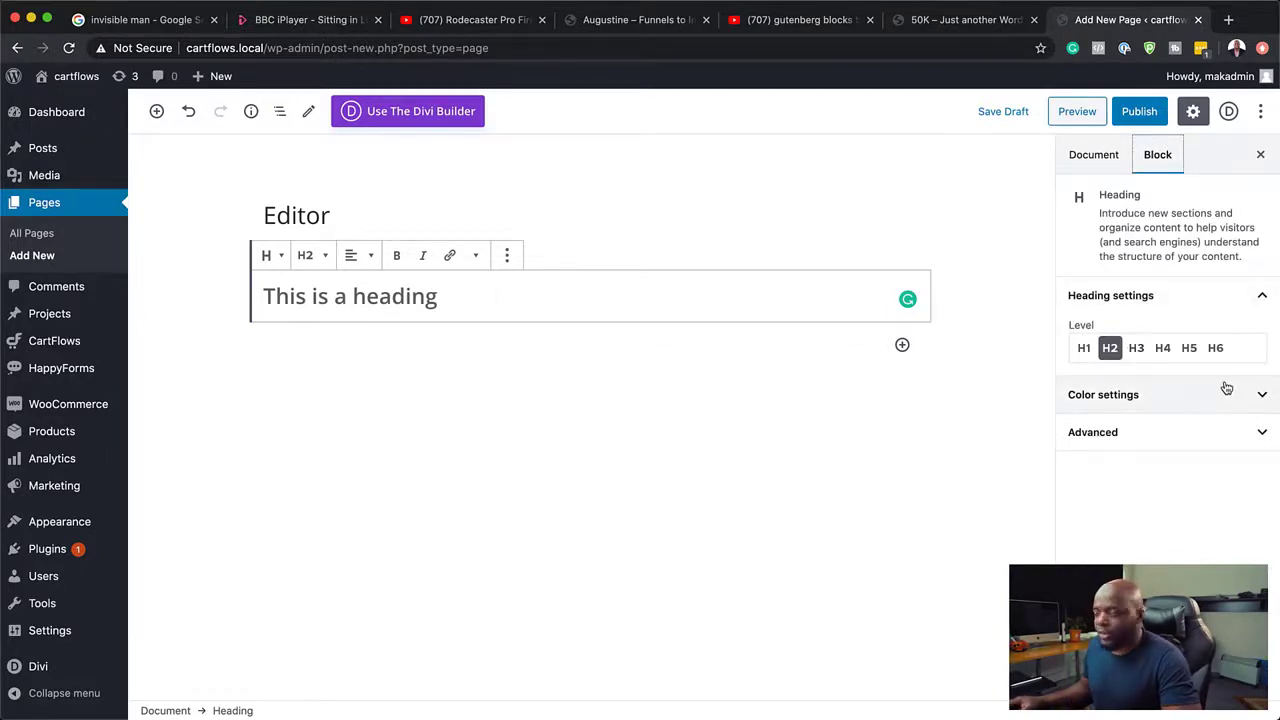
left_click(1085, 349)
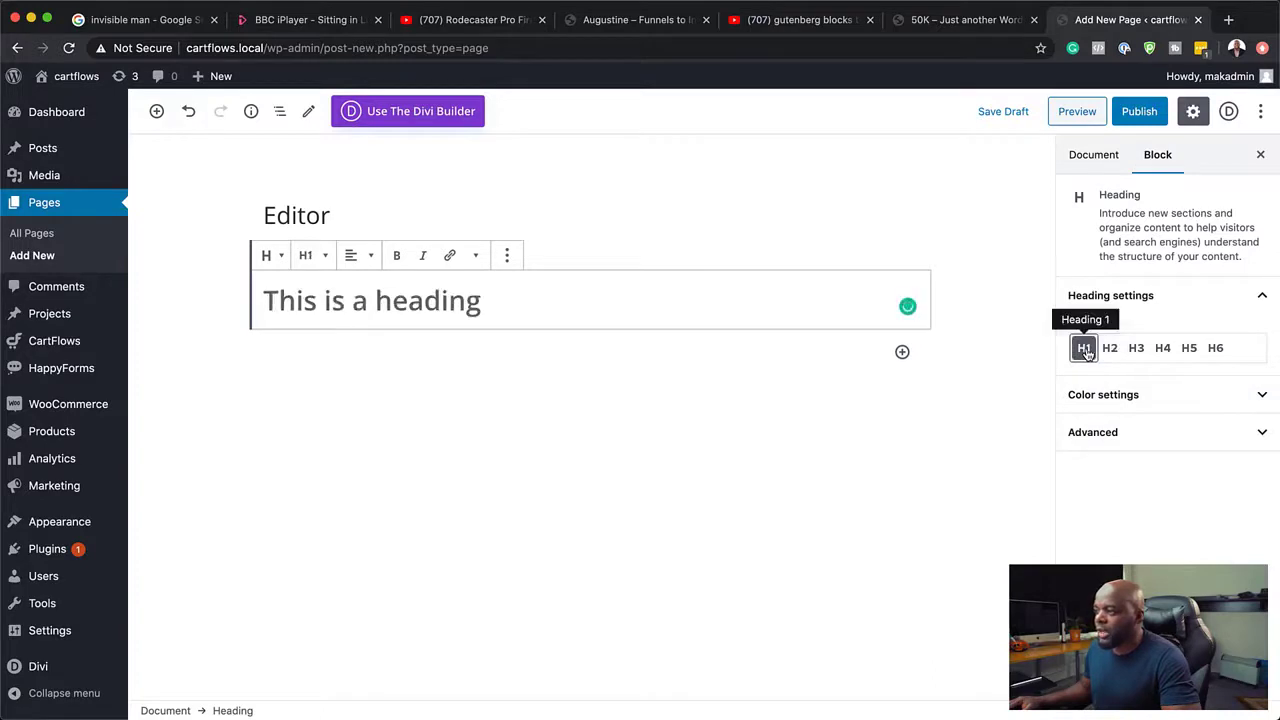
Try blue and purple as the heading's text color, settle on red, and expand the block's advanced settings.
left_click(1183, 396)
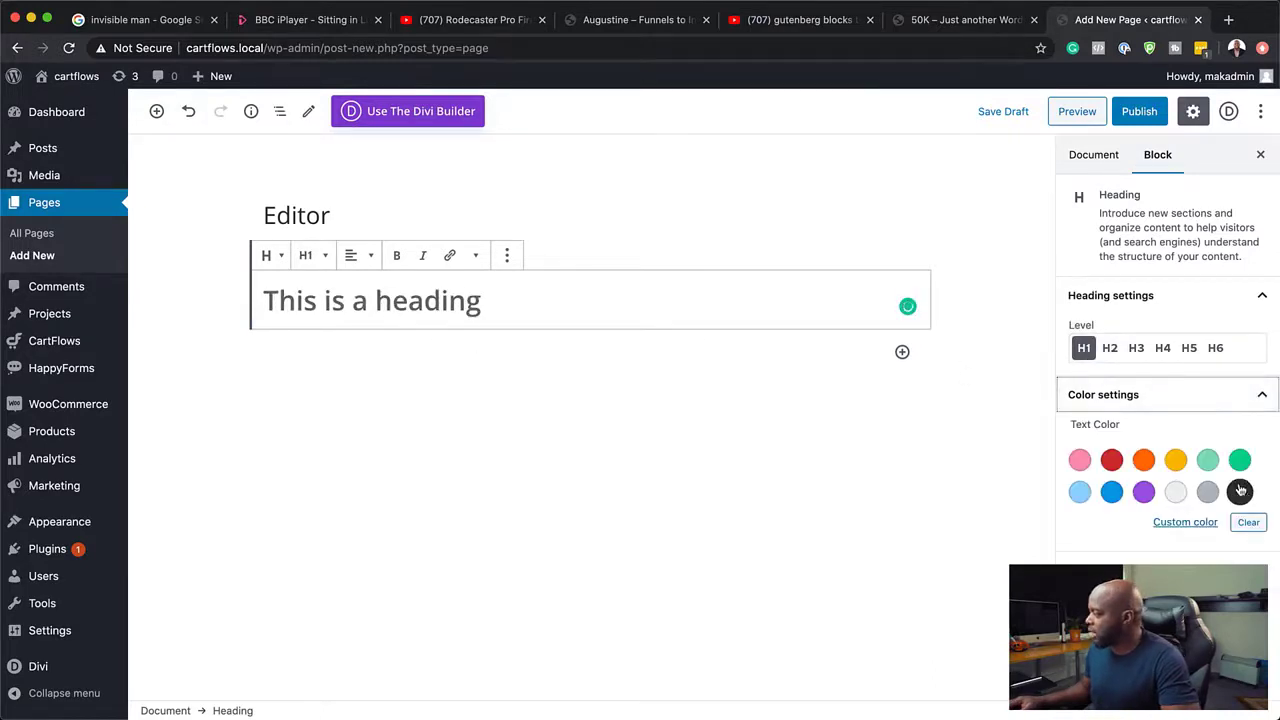
left_click(1111, 491)
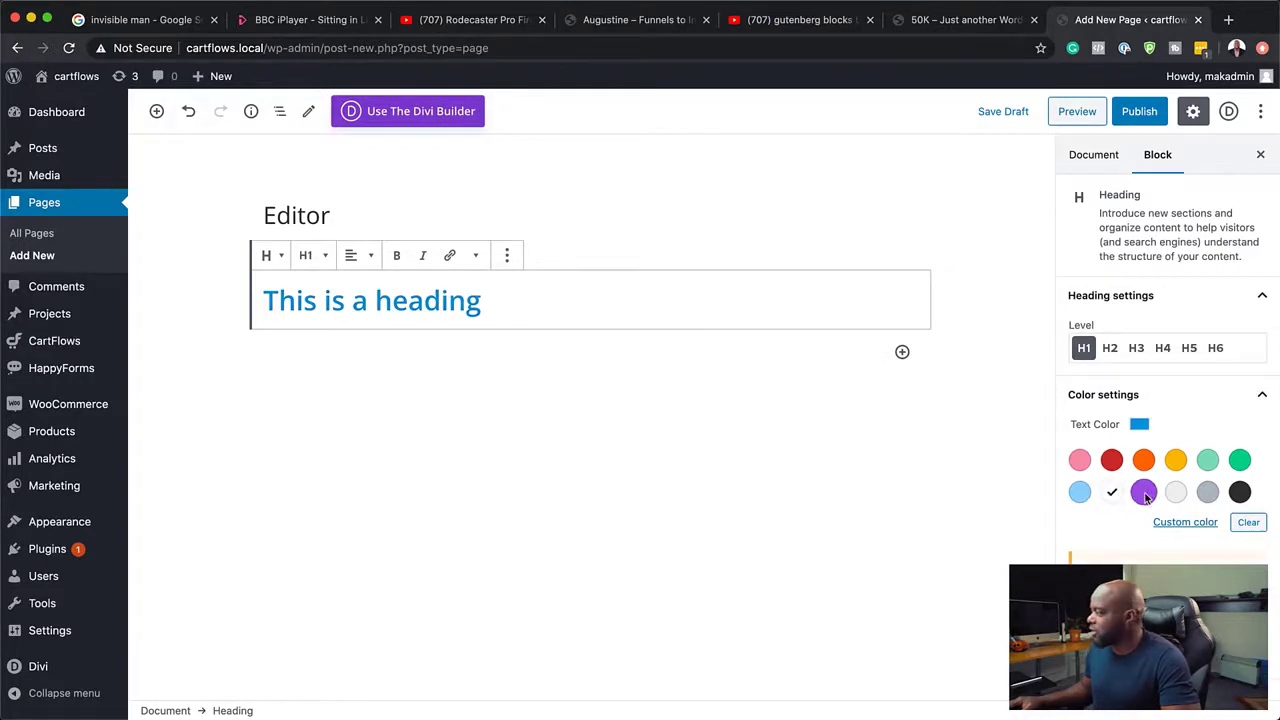
left_click(1143, 491)
left_click(1113, 461)
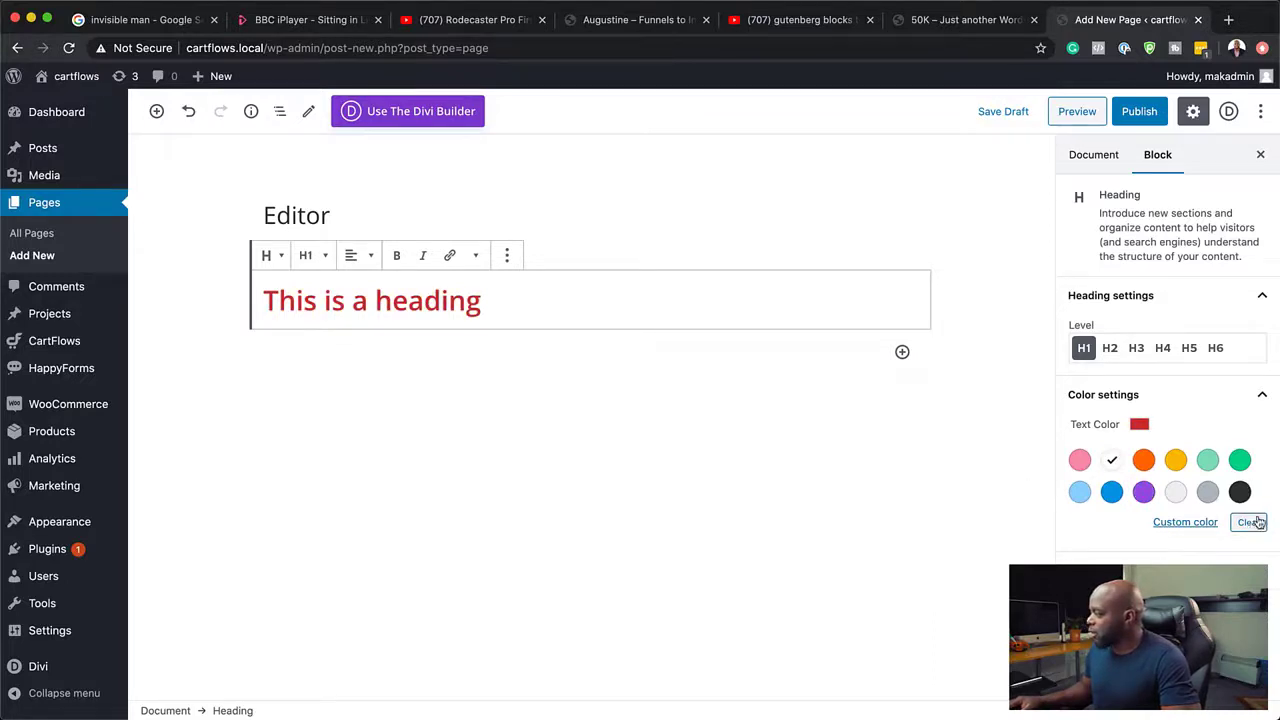
left_click(1264, 396)
left_click(1199, 440)
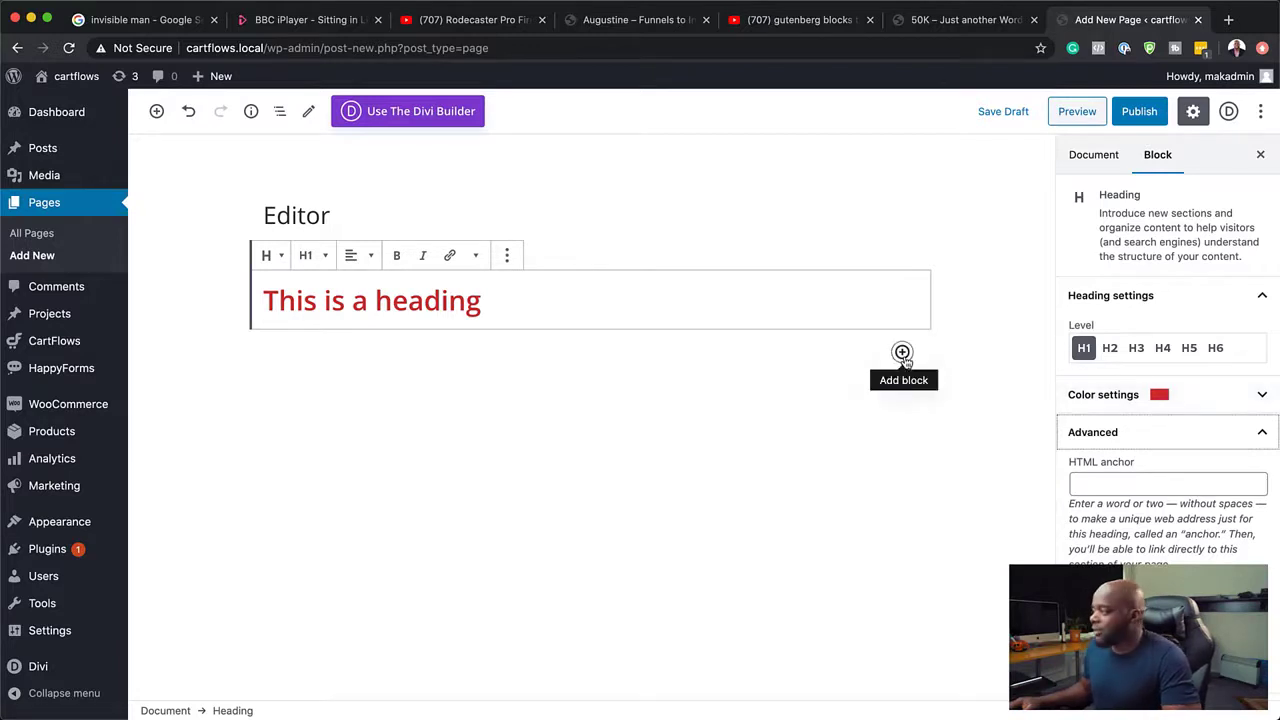
Add an Image block below the heading and fill it with the St Paul's Cathedral photo from the media library.
left_click(902, 354)
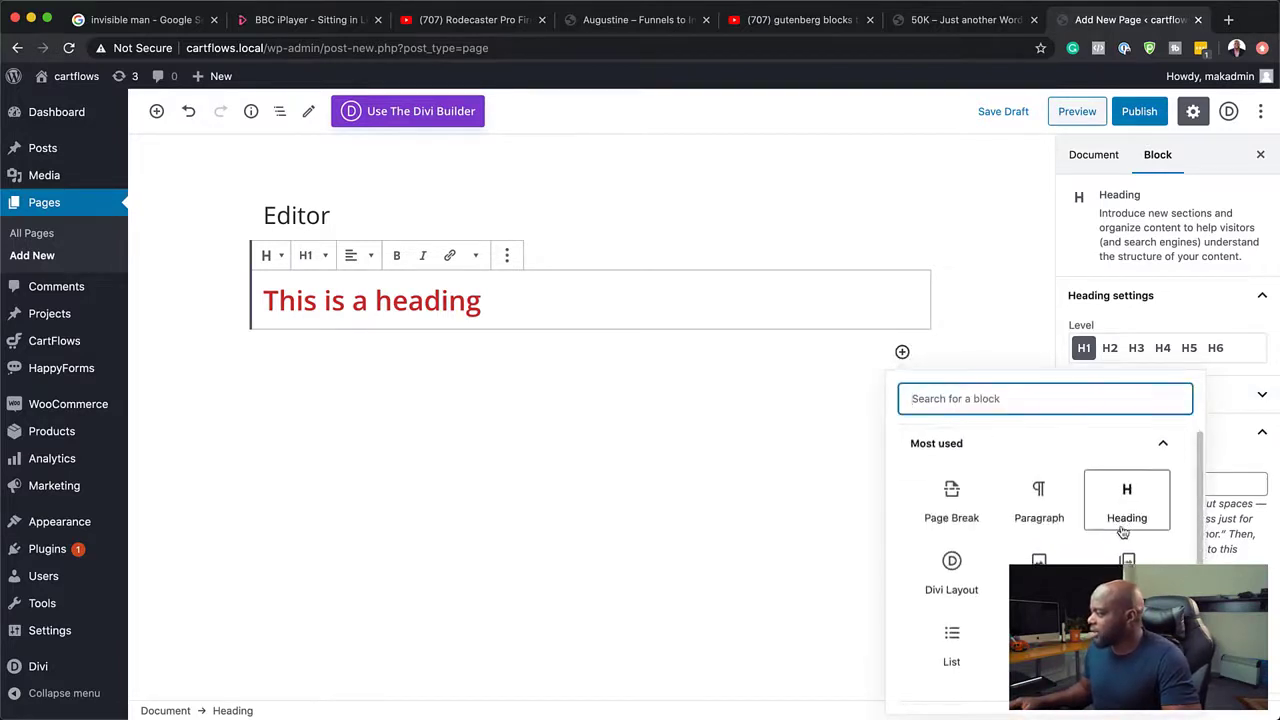
scroll(1123, 532, "down", 1)
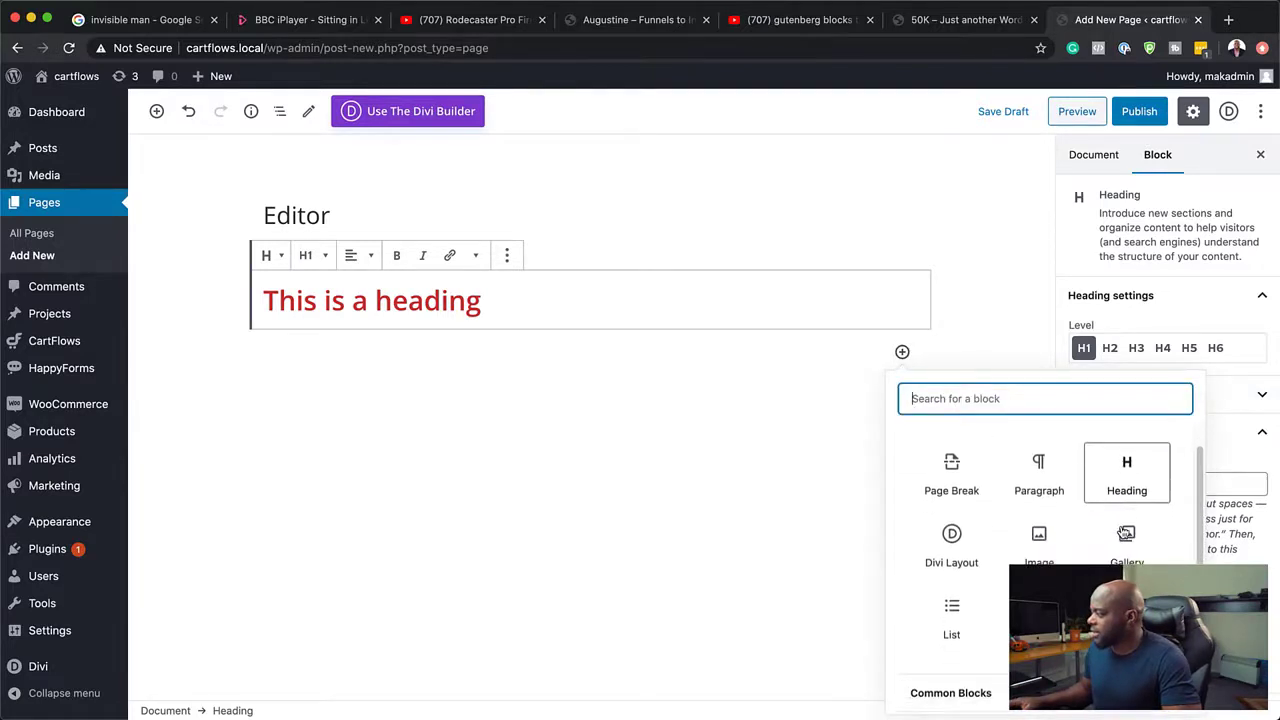
left_click(1039, 537)
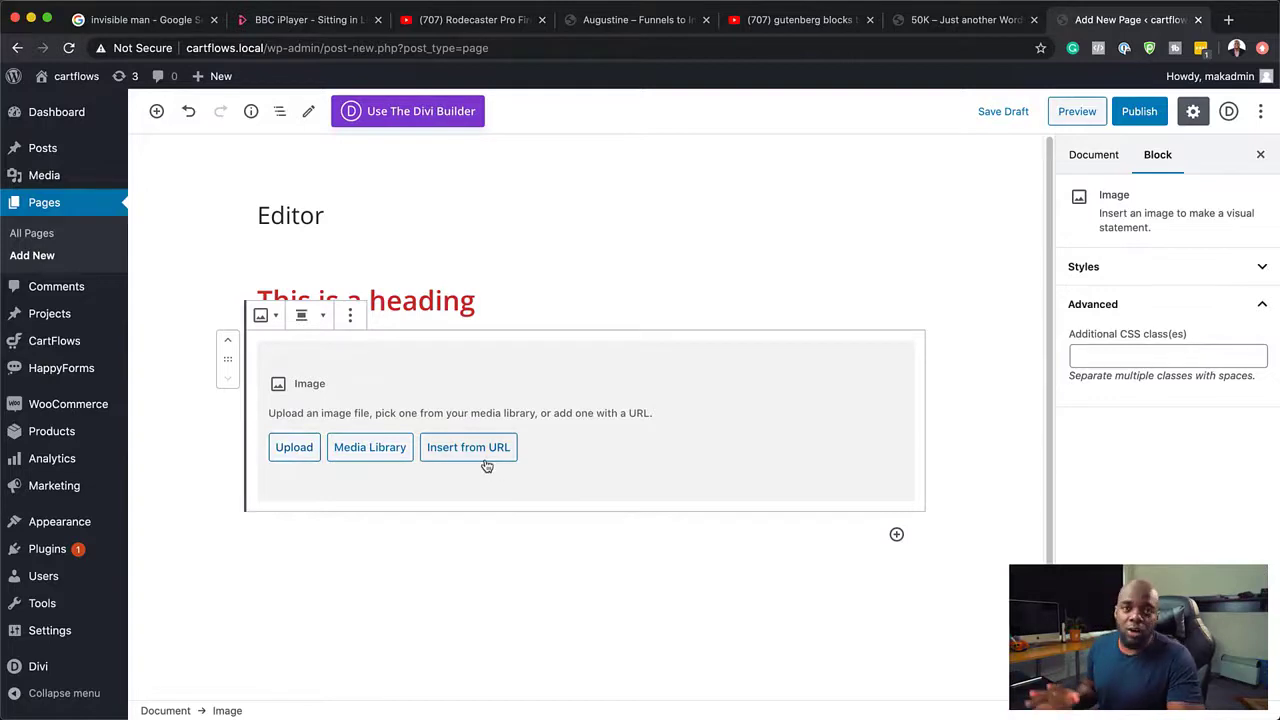
left_click(391, 452)
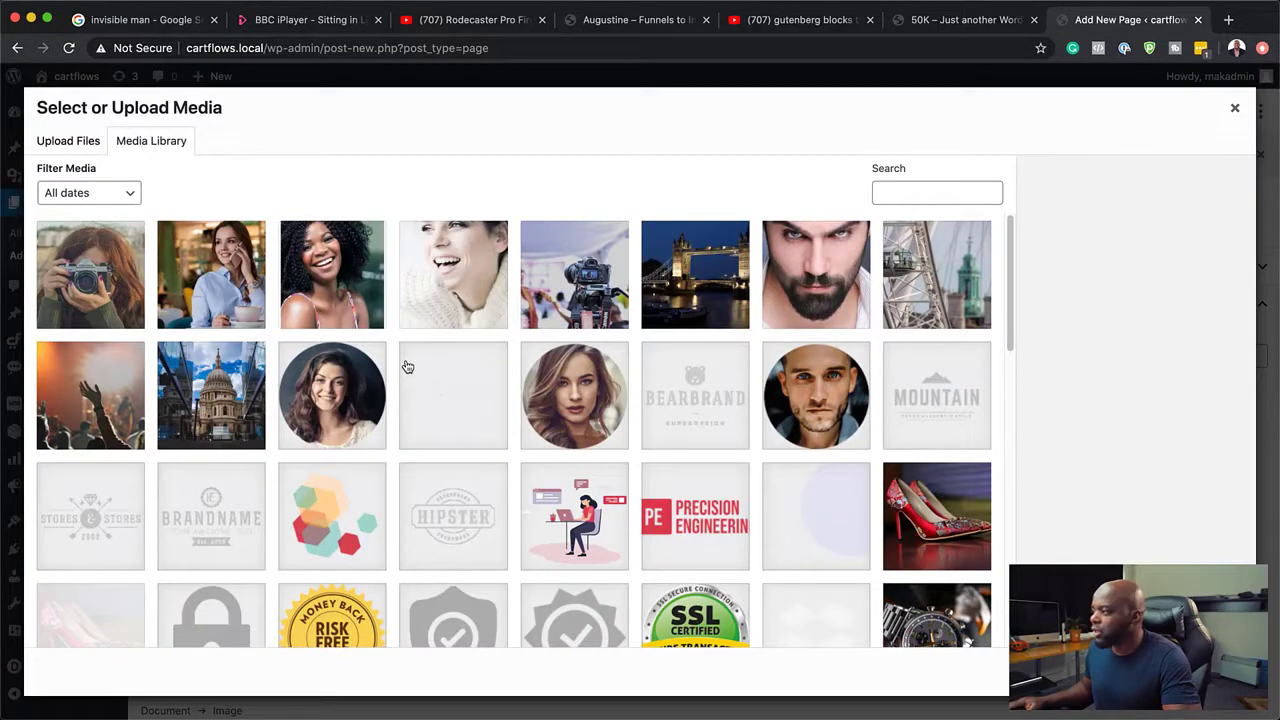
left_click(224, 422)
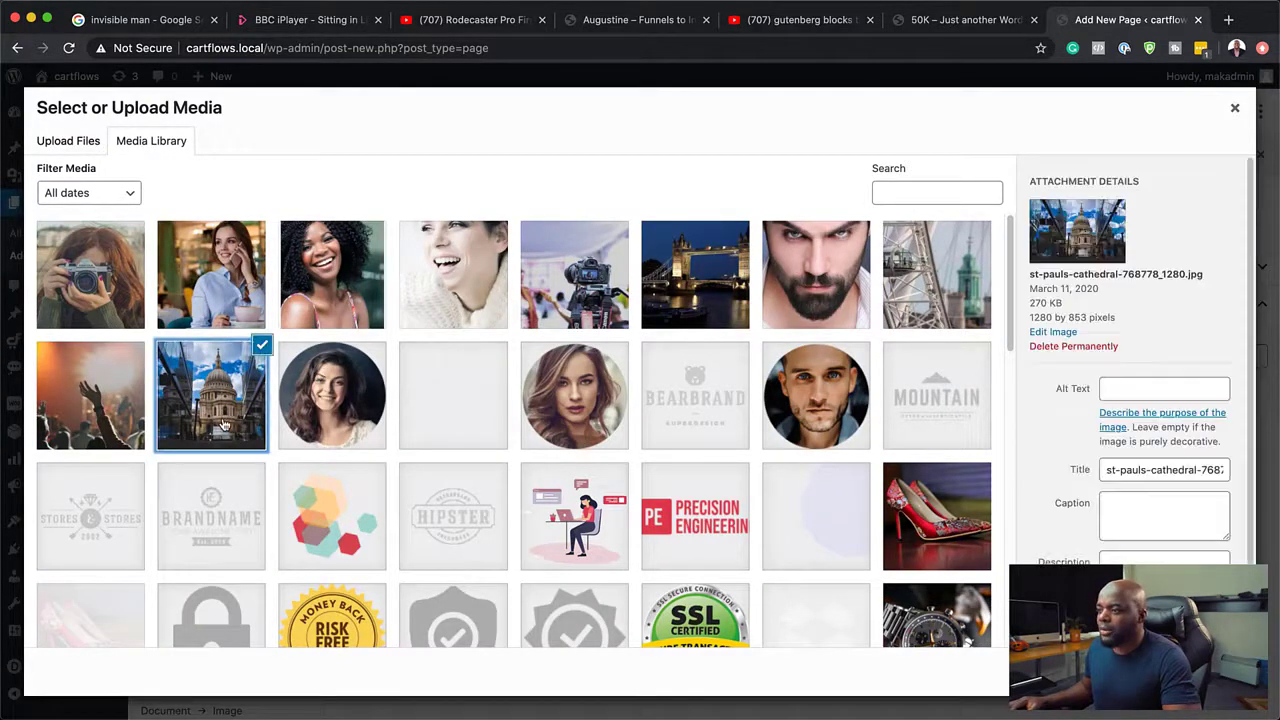
left_click(1215, 672)
scroll(741, 545, "down", 1)
scroll(741, 545, "down", 2)
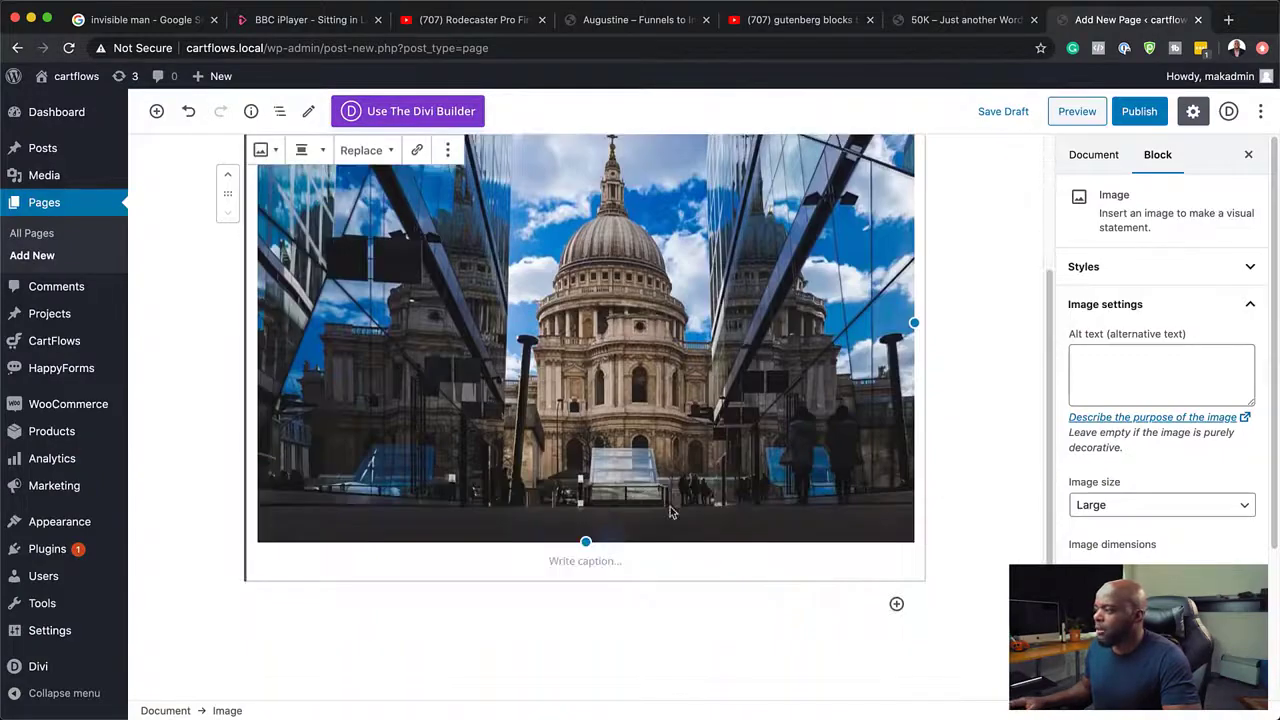
scroll(970, 547, "up", 4)
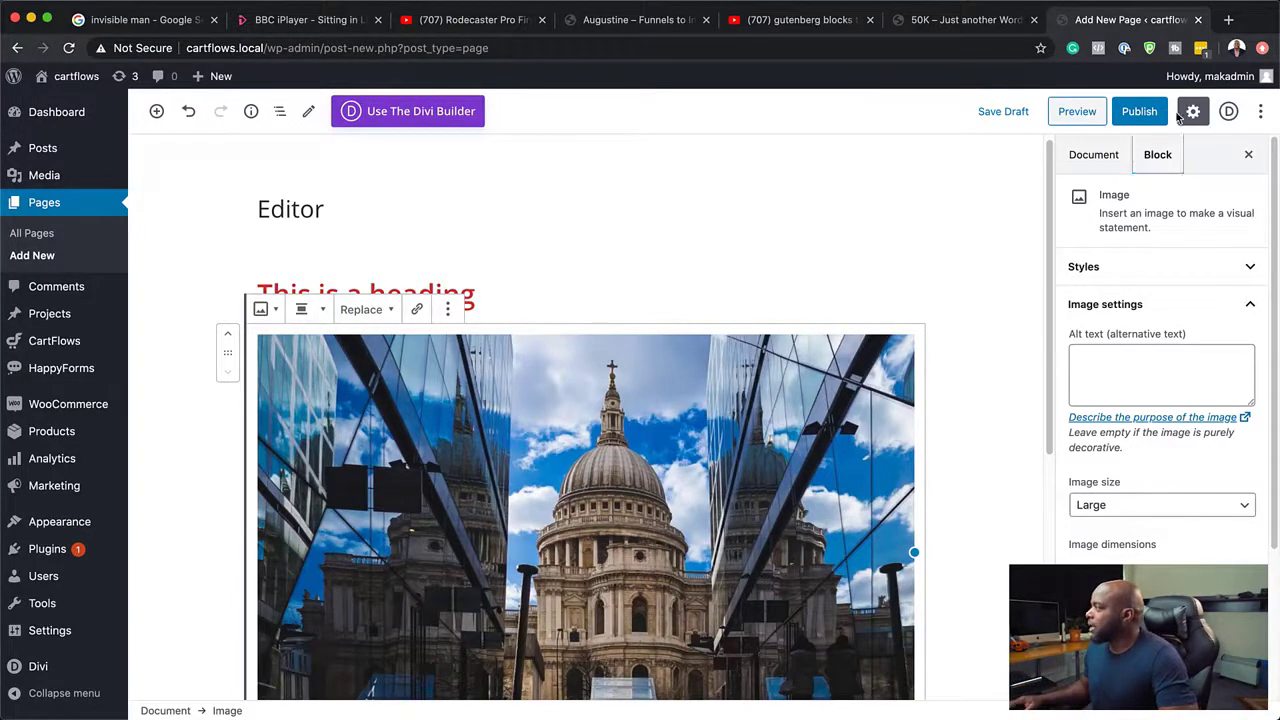
Try the Medium size for the cathedral image, and set its image size to Full Size.
left_click(1166, 160)
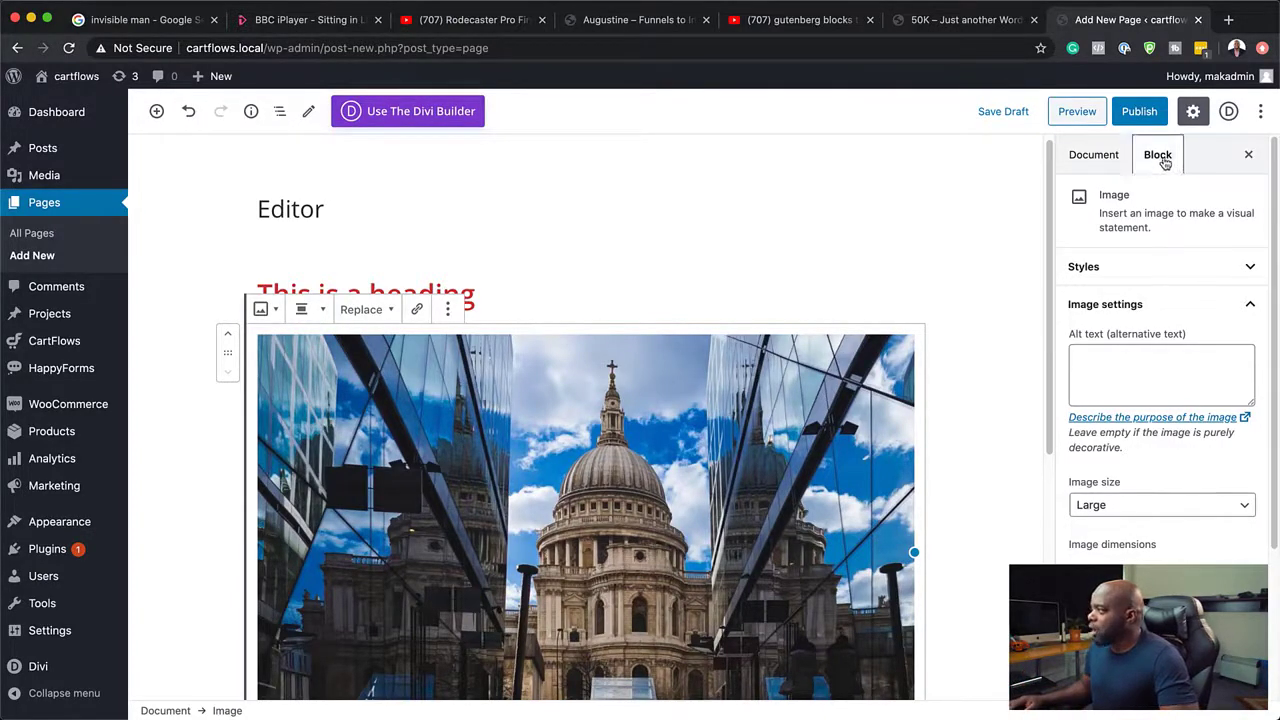
scroll(1183, 486, "down", 4)
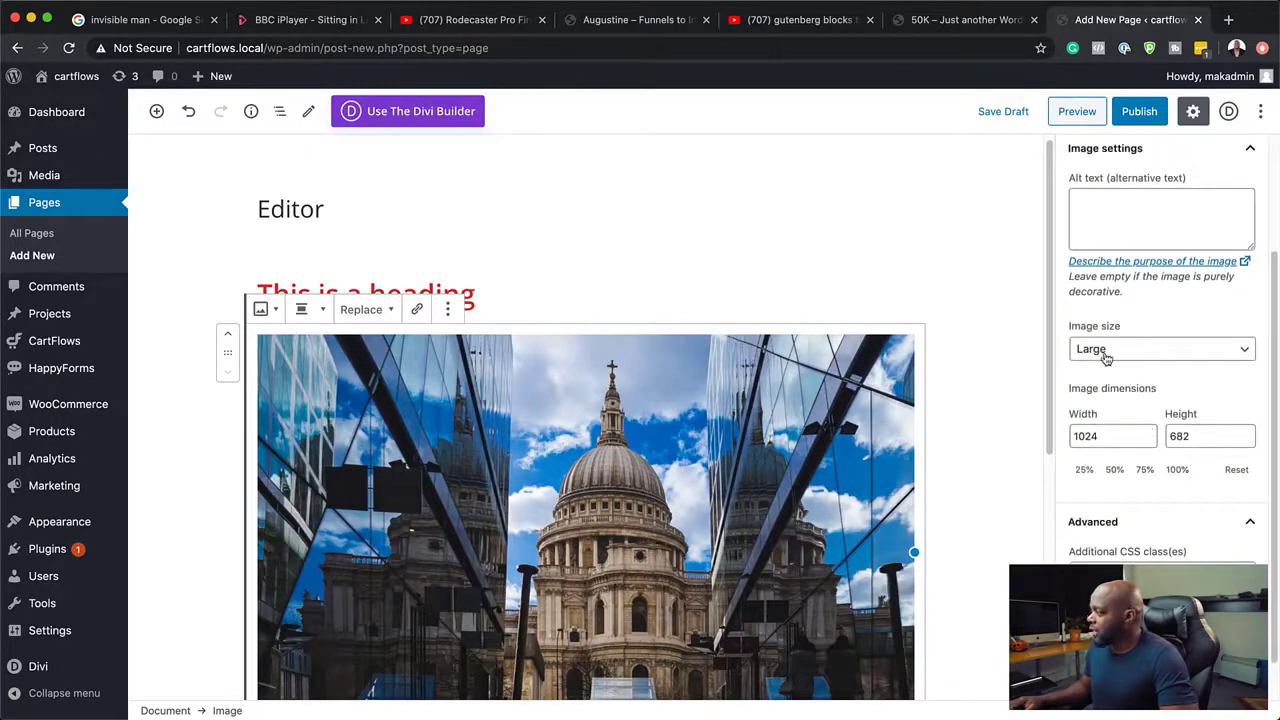
left_click(1106, 355)
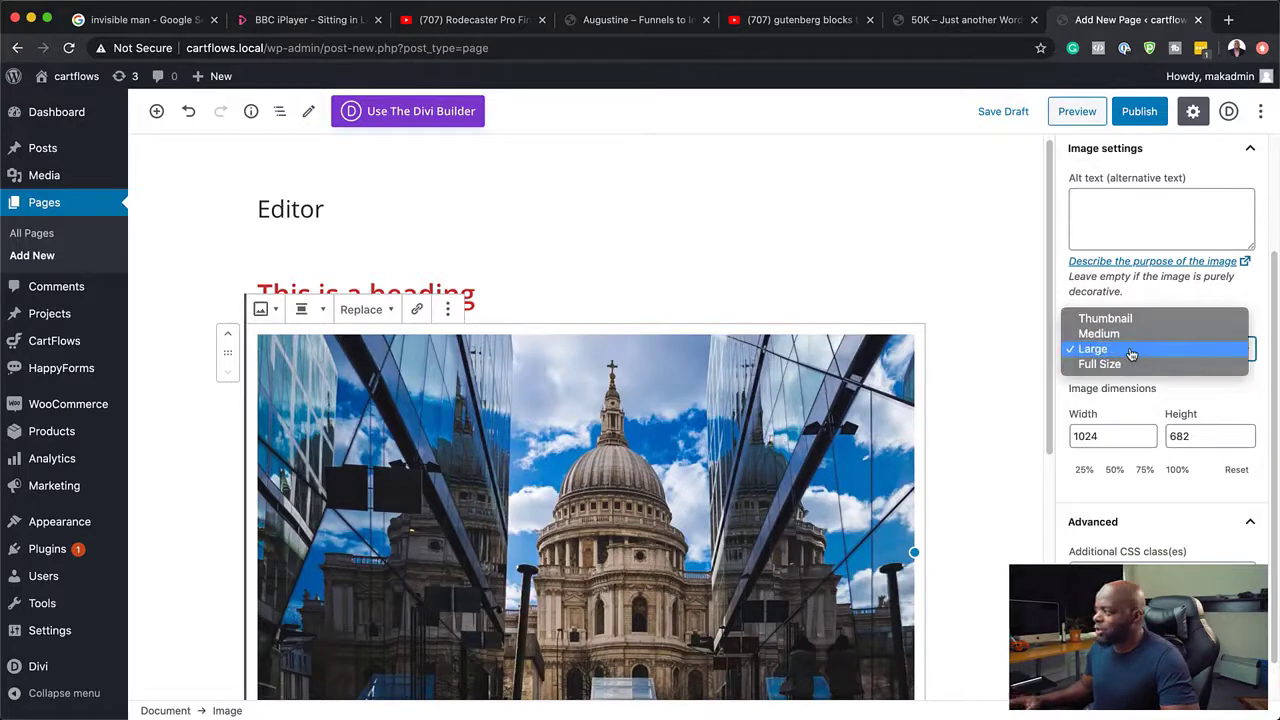
left_click(1087, 334)
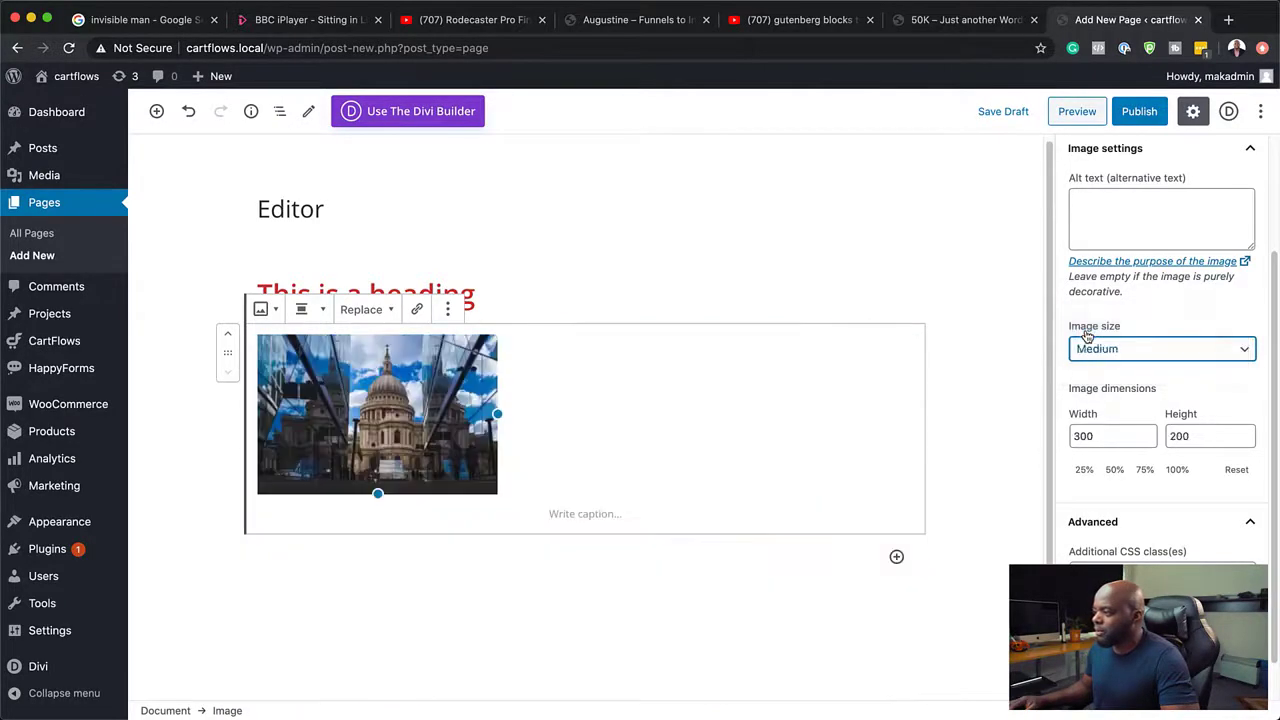
left_click(1137, 357)
left_click(1138, 380)
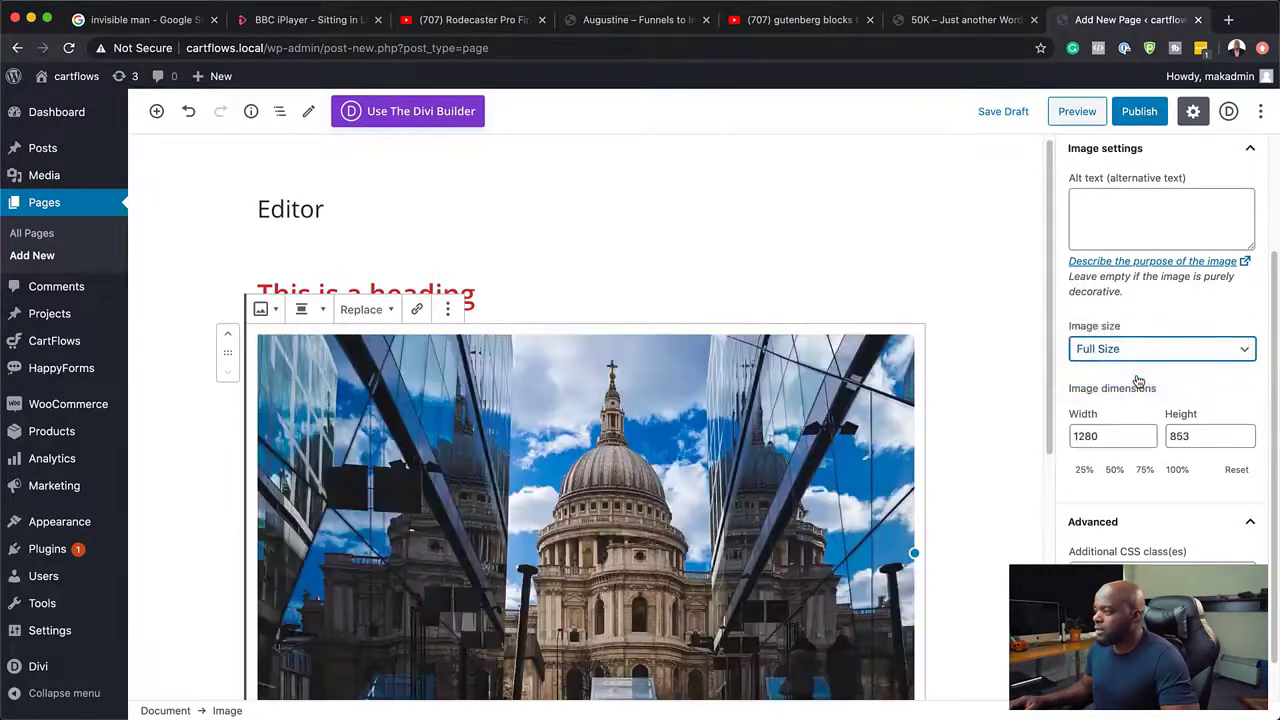
Try scaling the cathedral image to 50%, 75% and 100%, and reset its dimensions.
scroll(1150, 420, "down", 1)
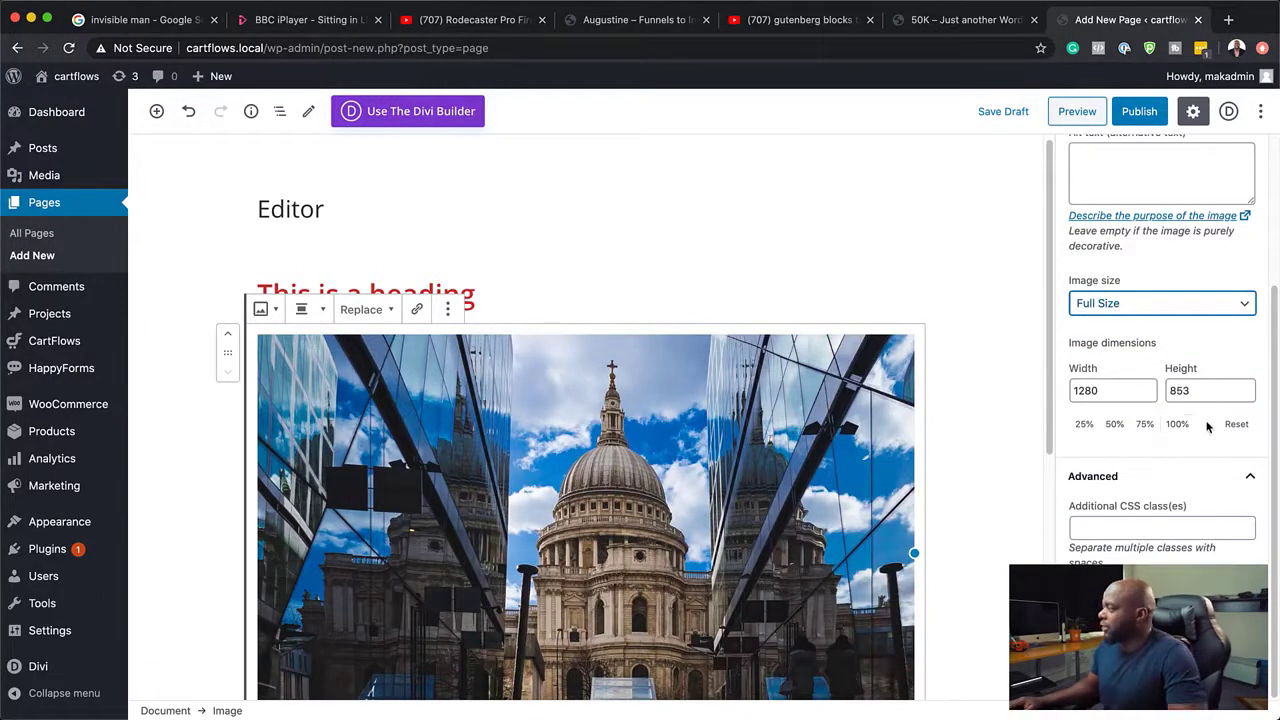
left_click(1116, 424)
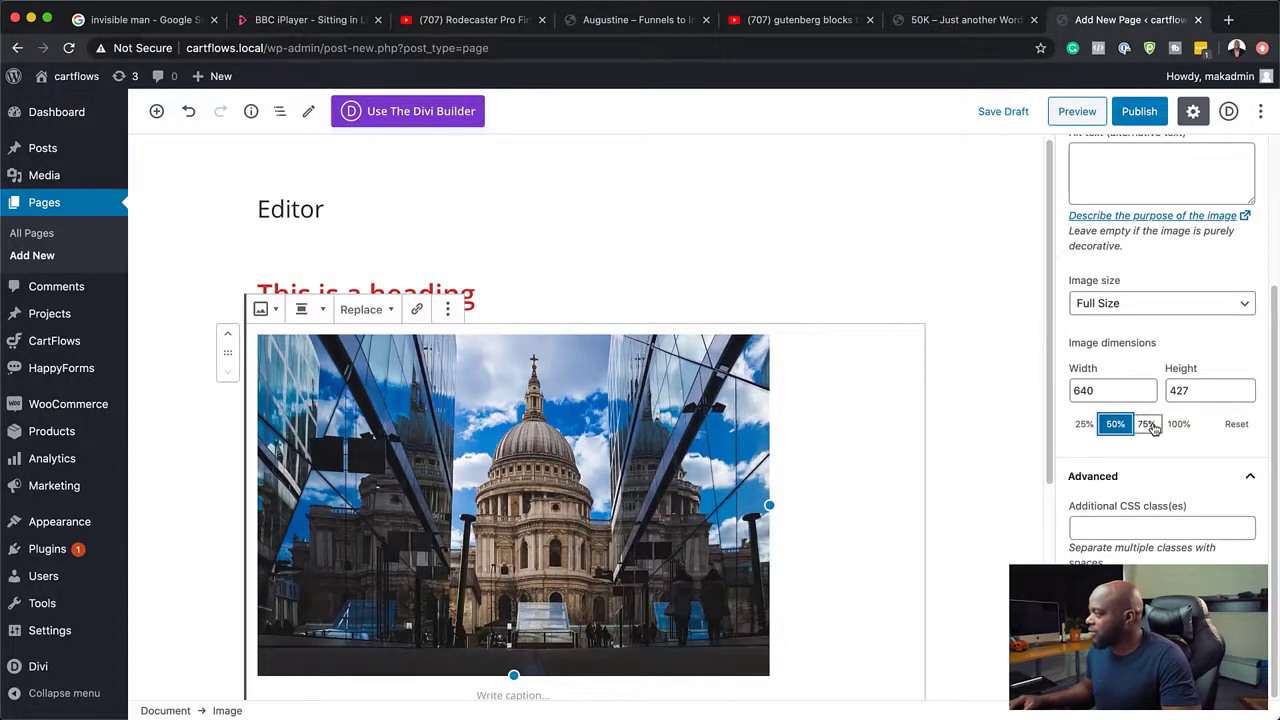
left_click(1146, 424)
left_click(1179, 424)
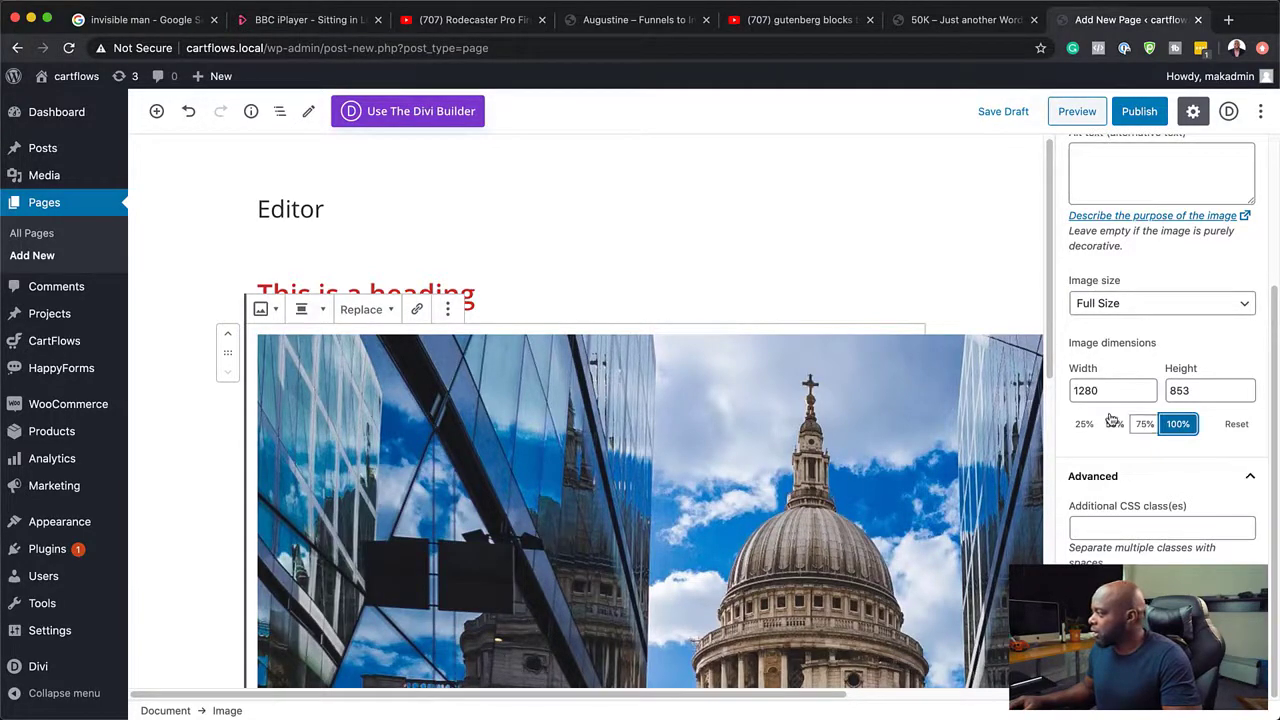
left_click(1238, 425)
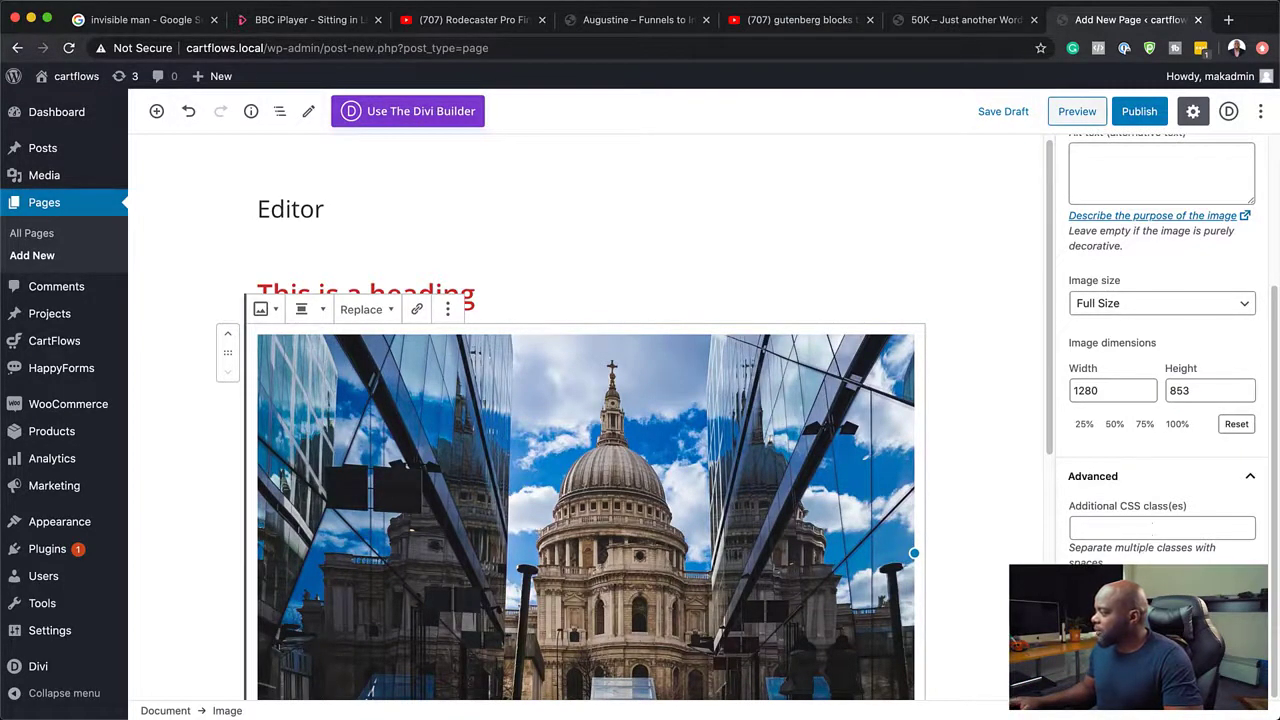
Add the caption "My City" below the cathedral image.
scroll(586, 363, "down", 5)
left_click(586, 363)
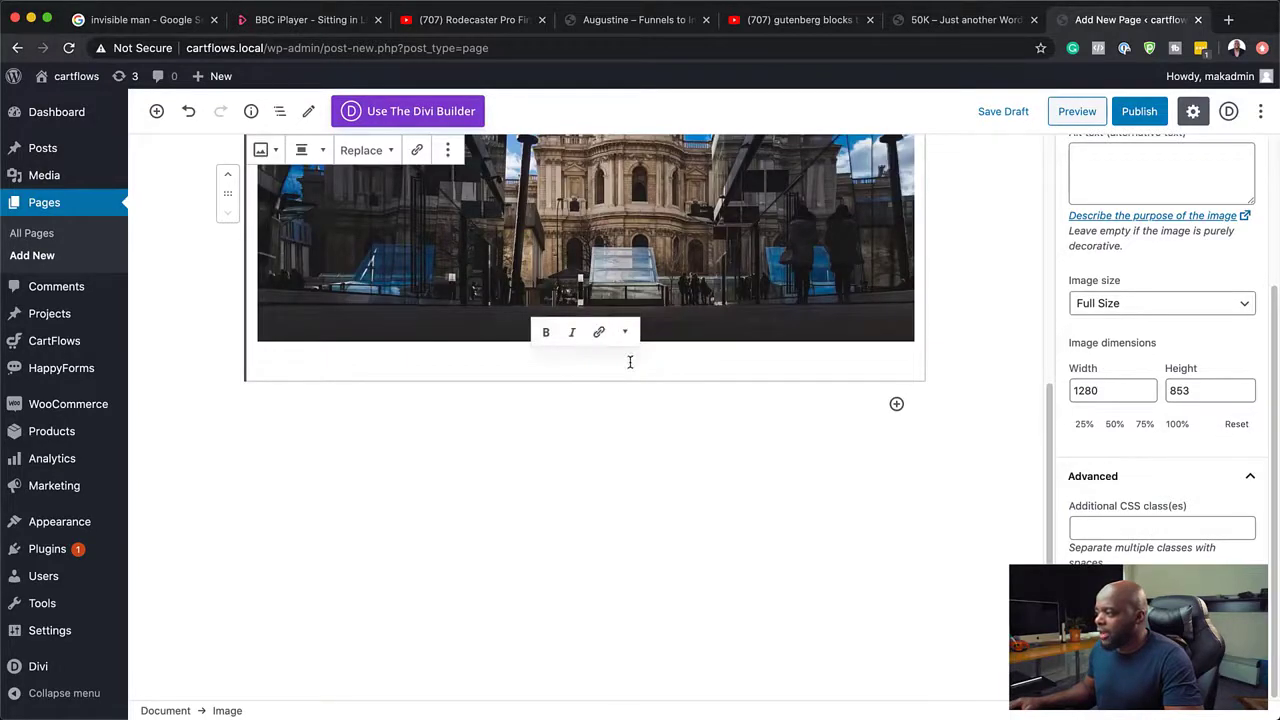
type("My City")
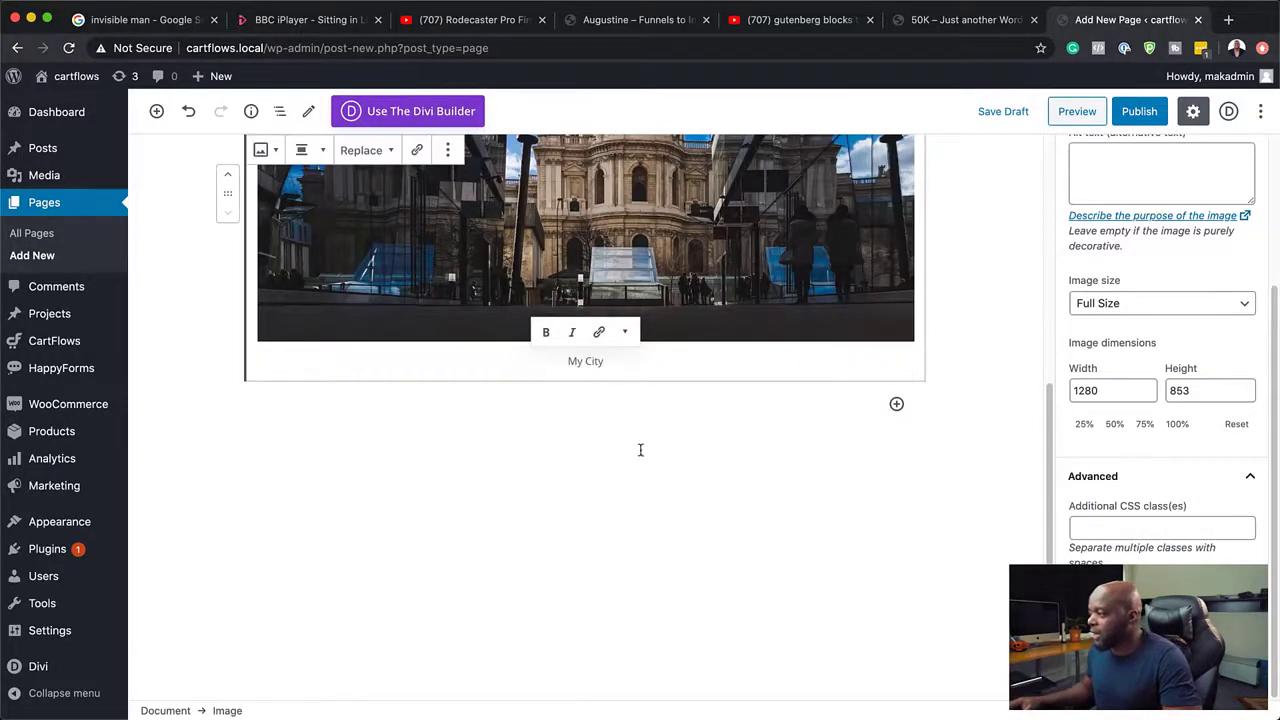
Insert a Page Break block below the captioned cathedral image.
key("Return")
scroll(633, 403, "up", 5)
scroll(870, 530, "down", 1)
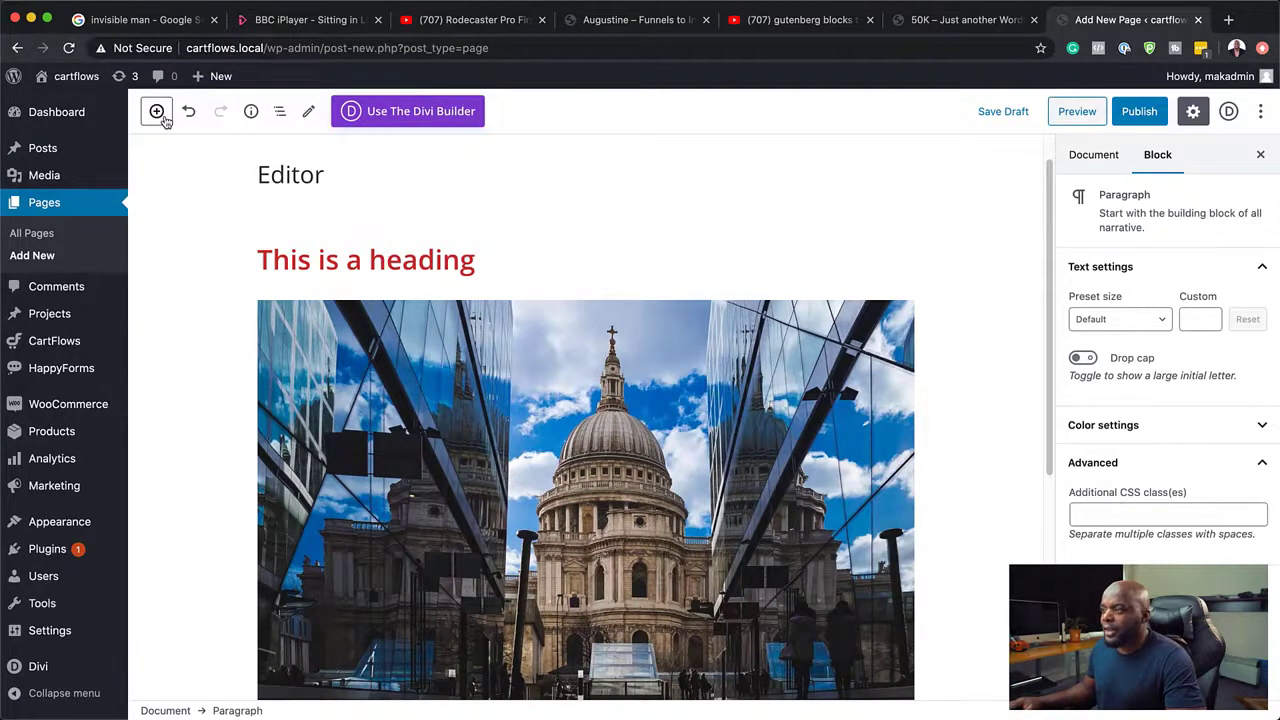
scroll(594, 460, "down", 3)
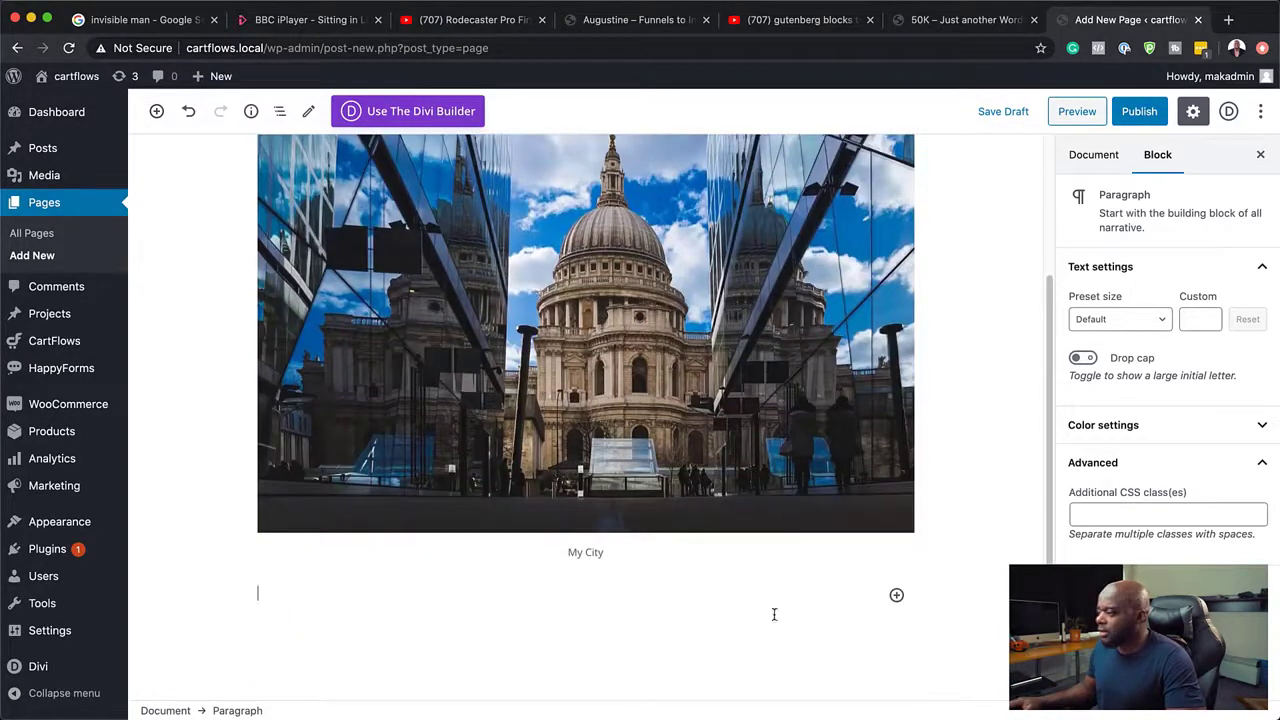
left_click(896, 595)
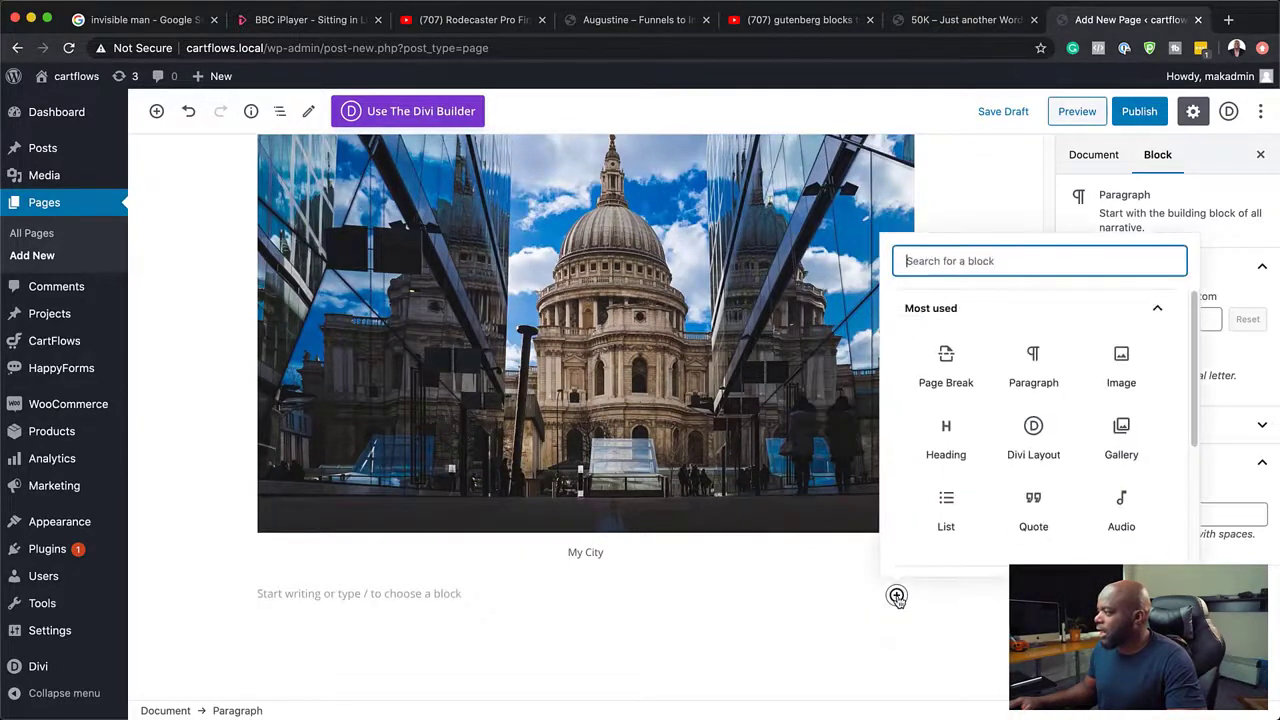
left_click(952, 362)
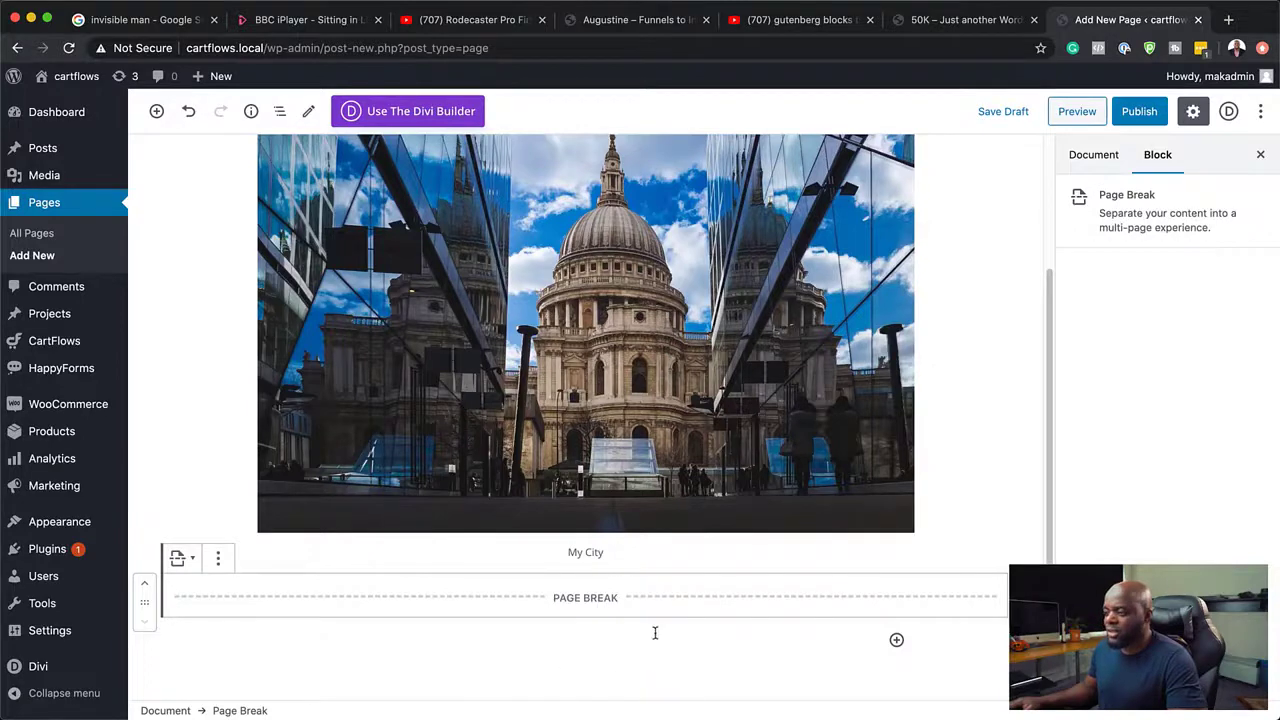
Remove the Page Break block from below the cathedral image.
scroll(655, 633, "down", 2)
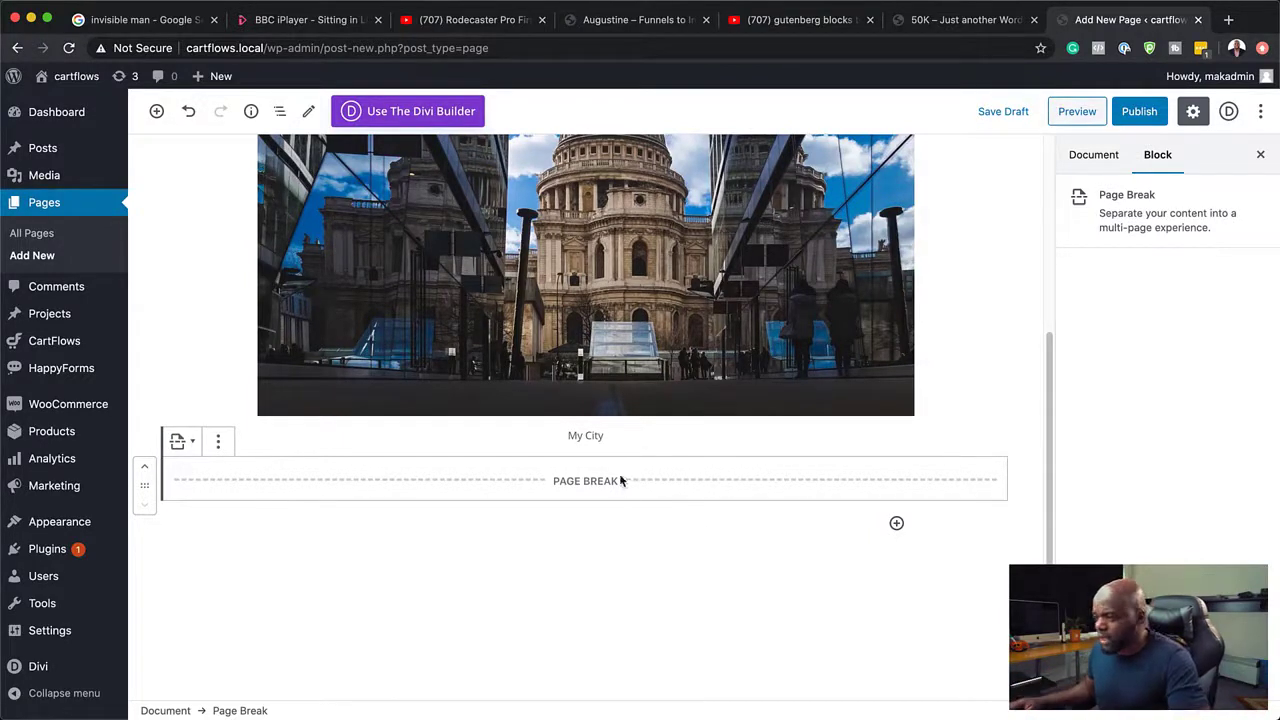
left_click(219, 443)
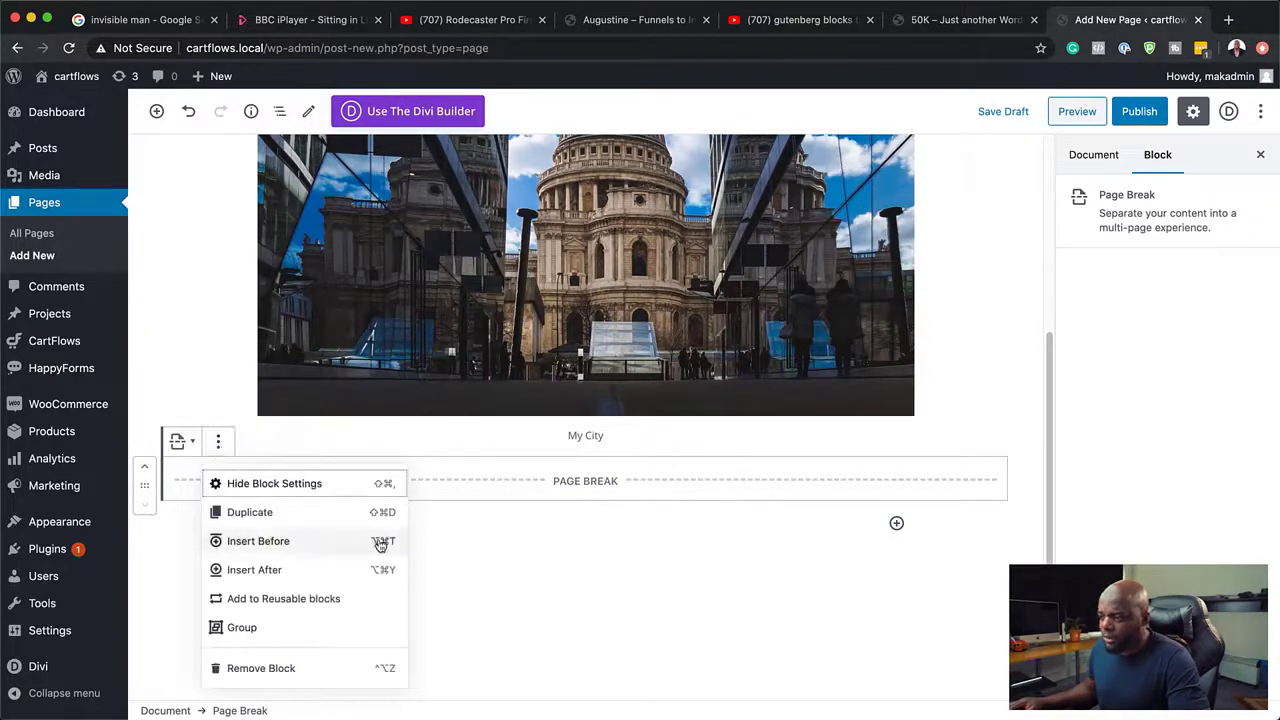
left_click(279, 669)
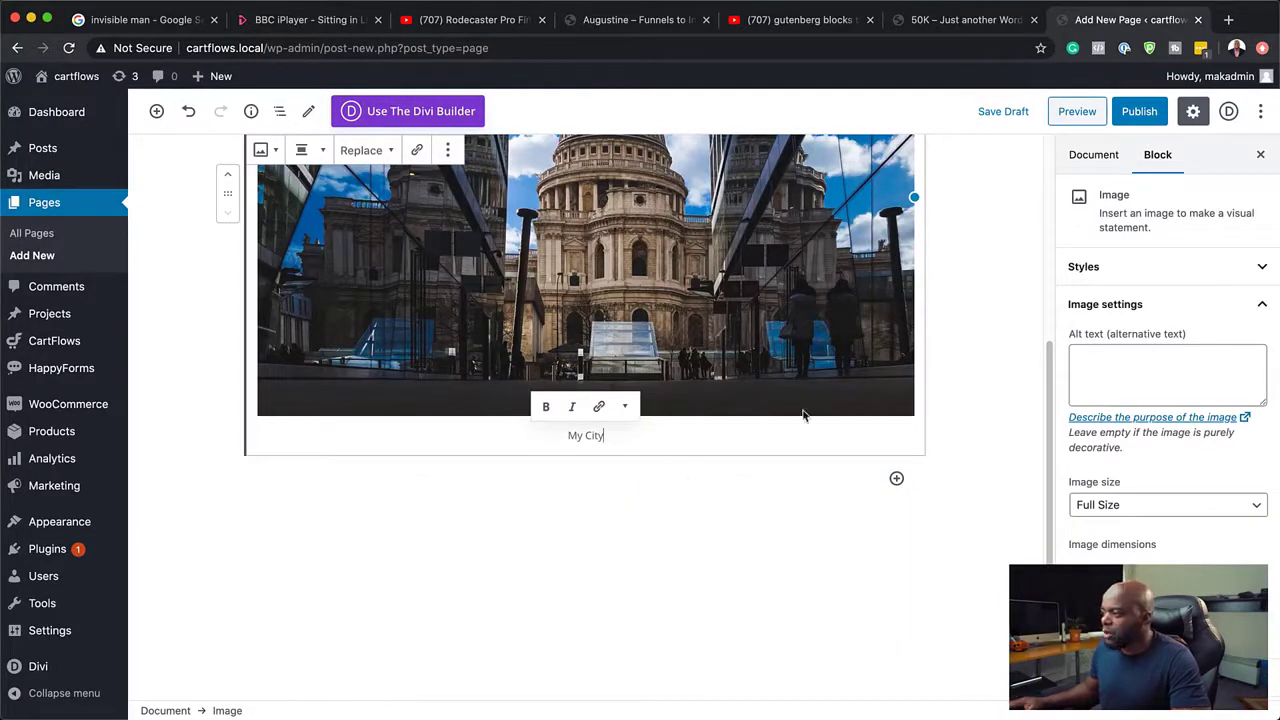
Add a Separator block from the layout elements below the captioned cathedral image.
scroll(434, 509, "up", 3)
left_click(440, 234)
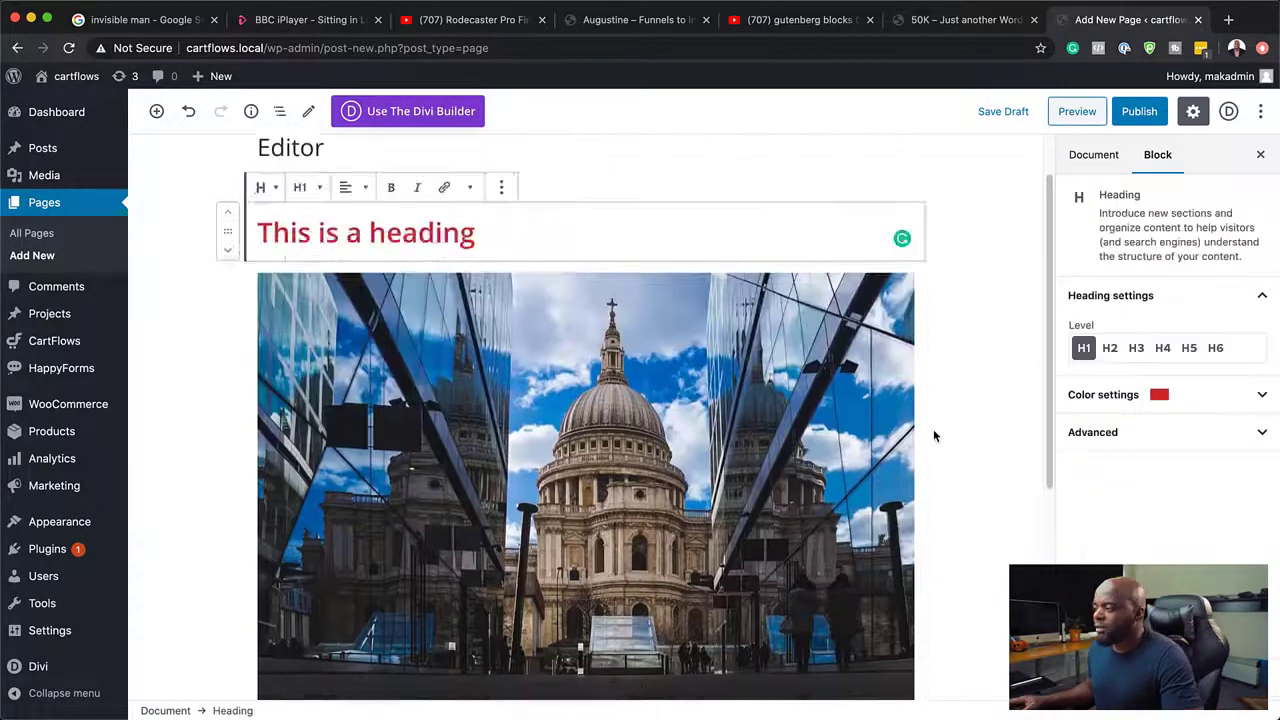
scroll(933, 429, "down", 2)
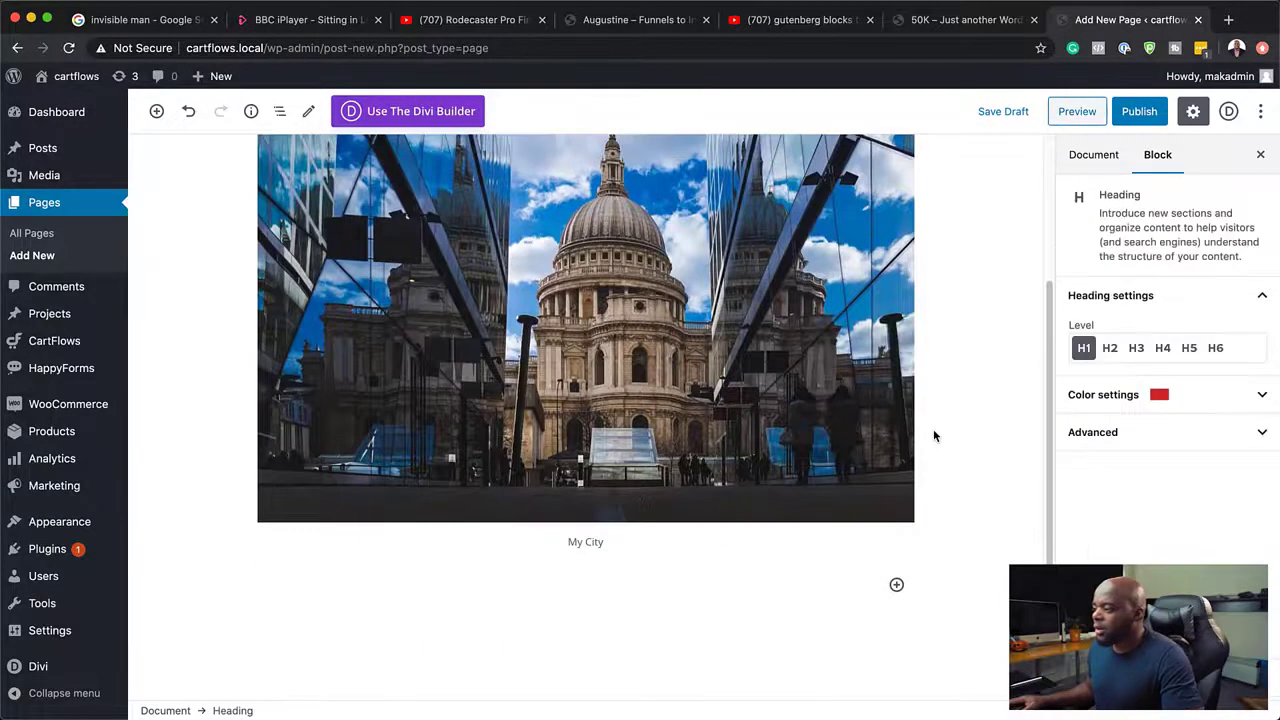
left_click(897, 586)
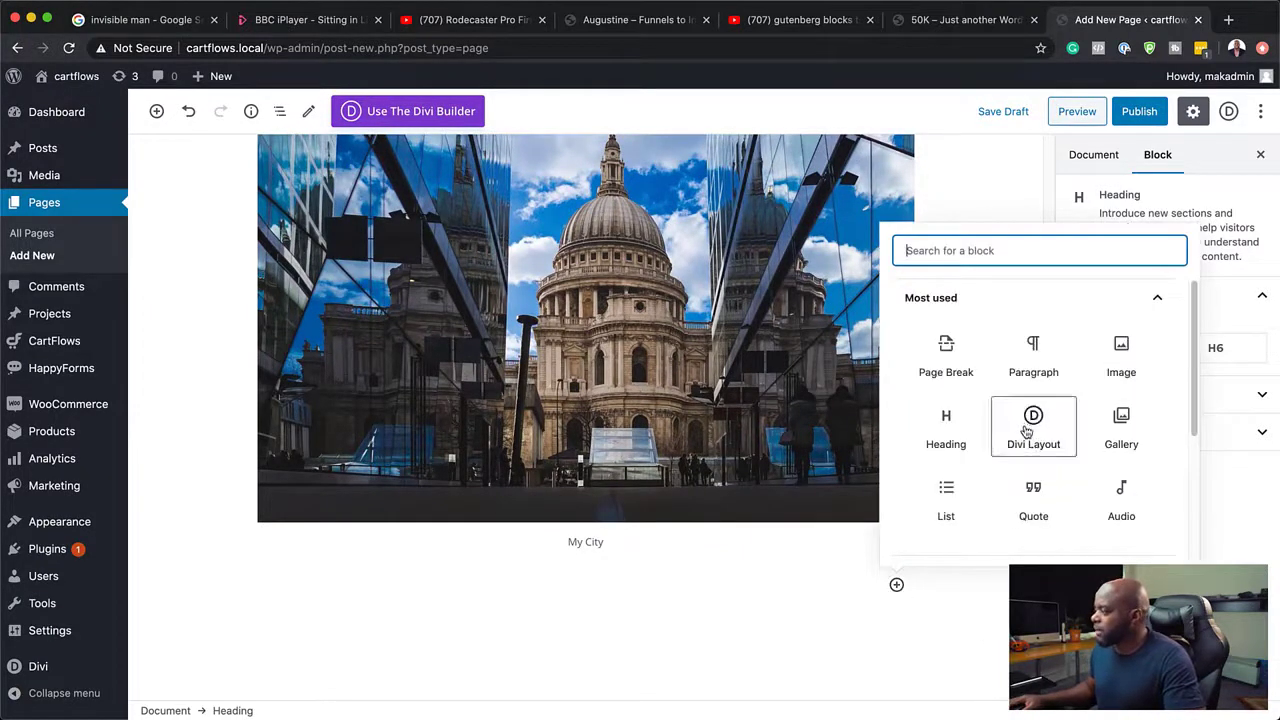
scroll(1122, 440, "down", 1)
scroll(1122, 440, "down", 3)
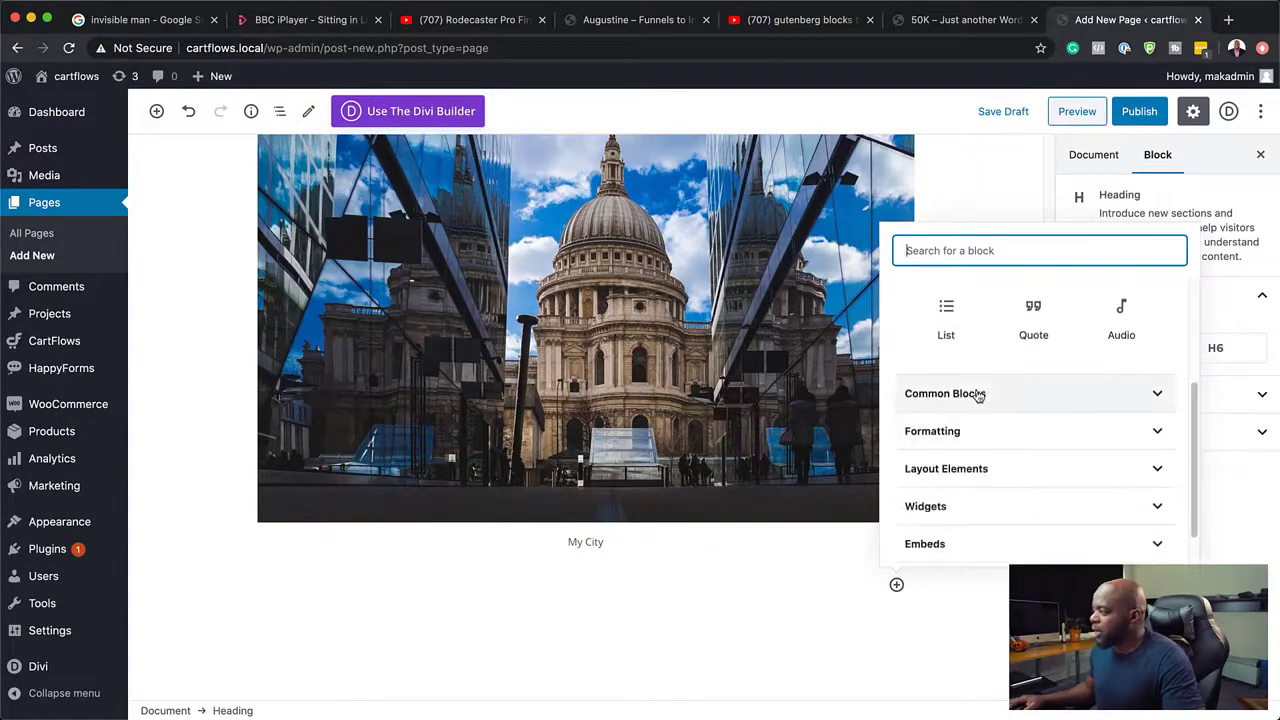
left_click(1018, 474)
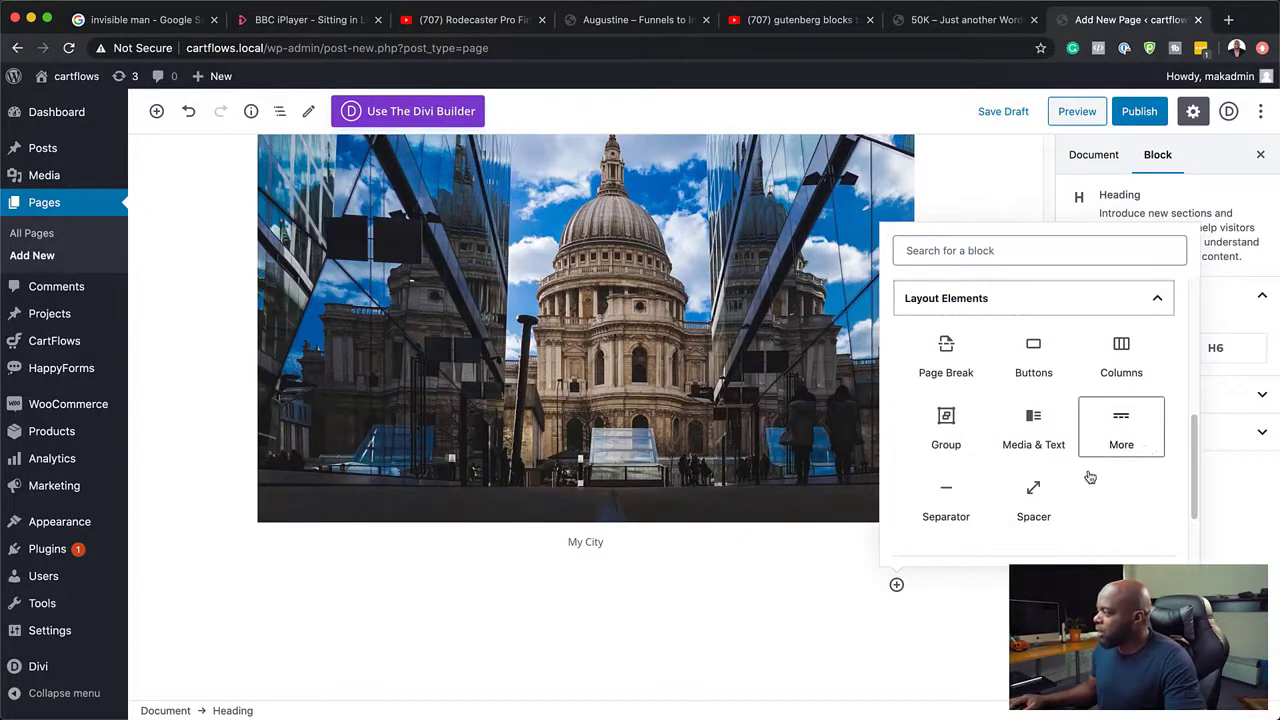
left_click(955, 501)
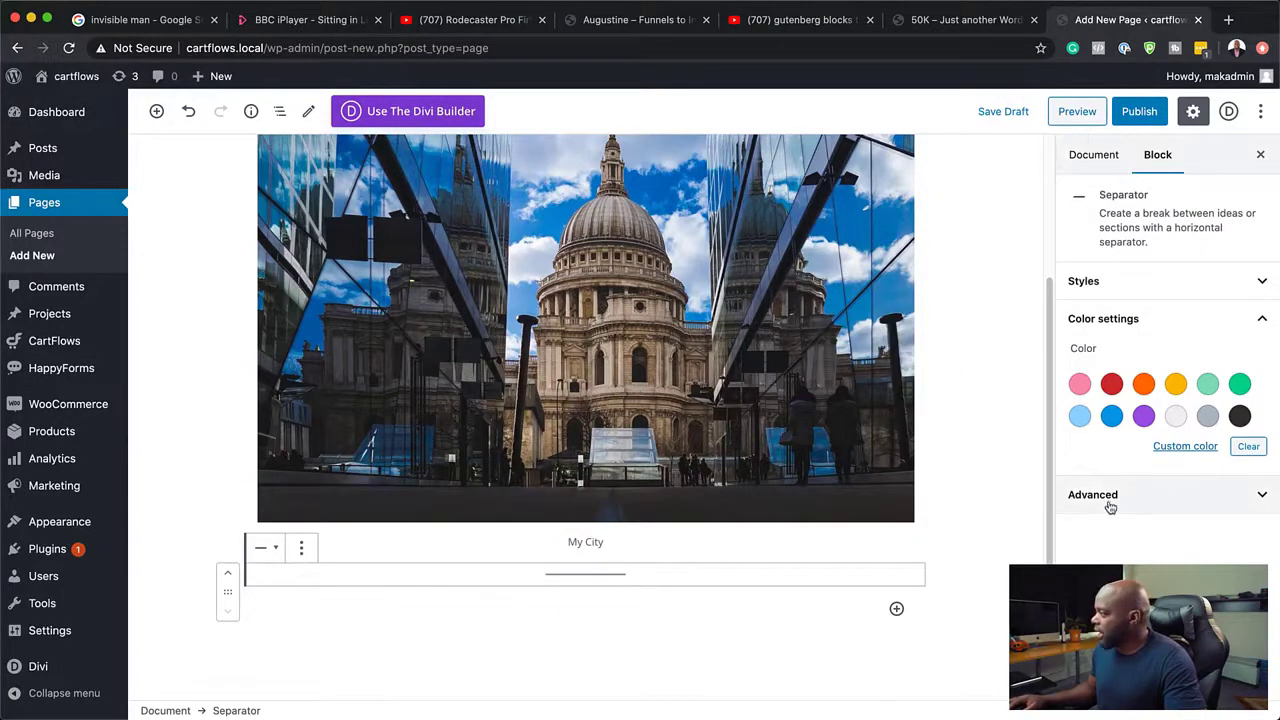
Try blue and light gray as the separator's color, and remove the Separator block.
left_click(1112, 416)
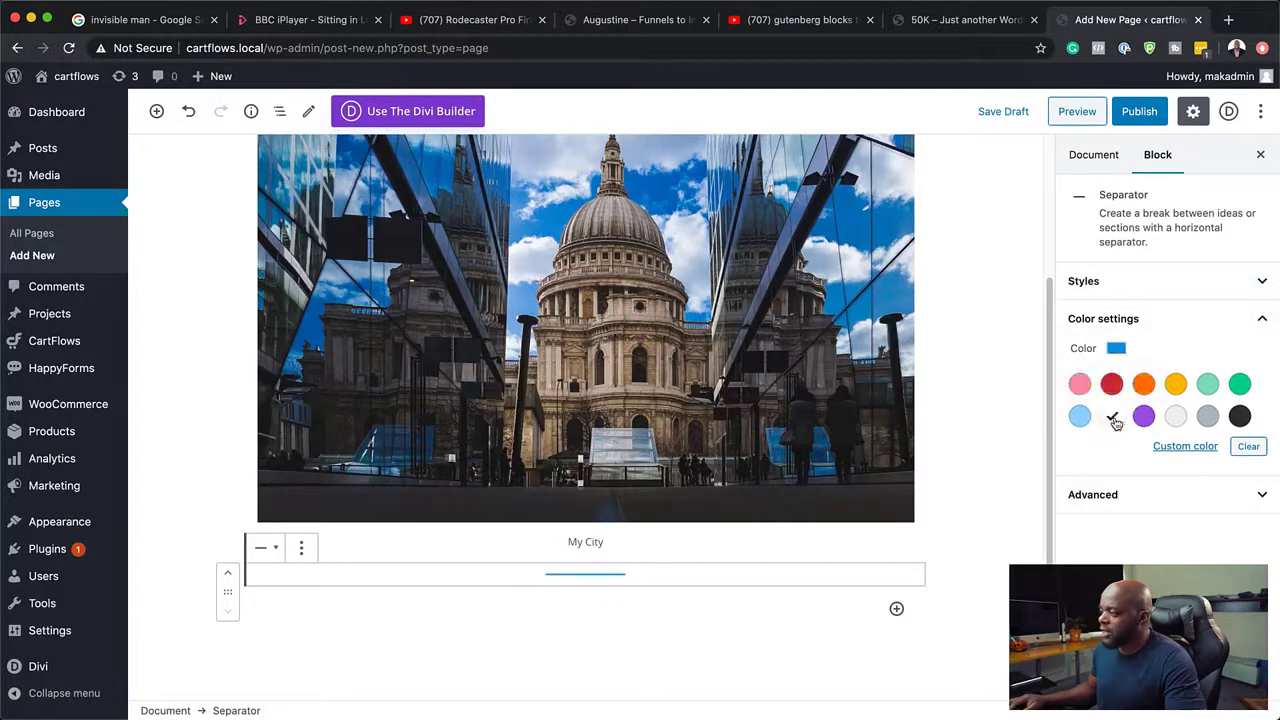
left_click(1175, 416)
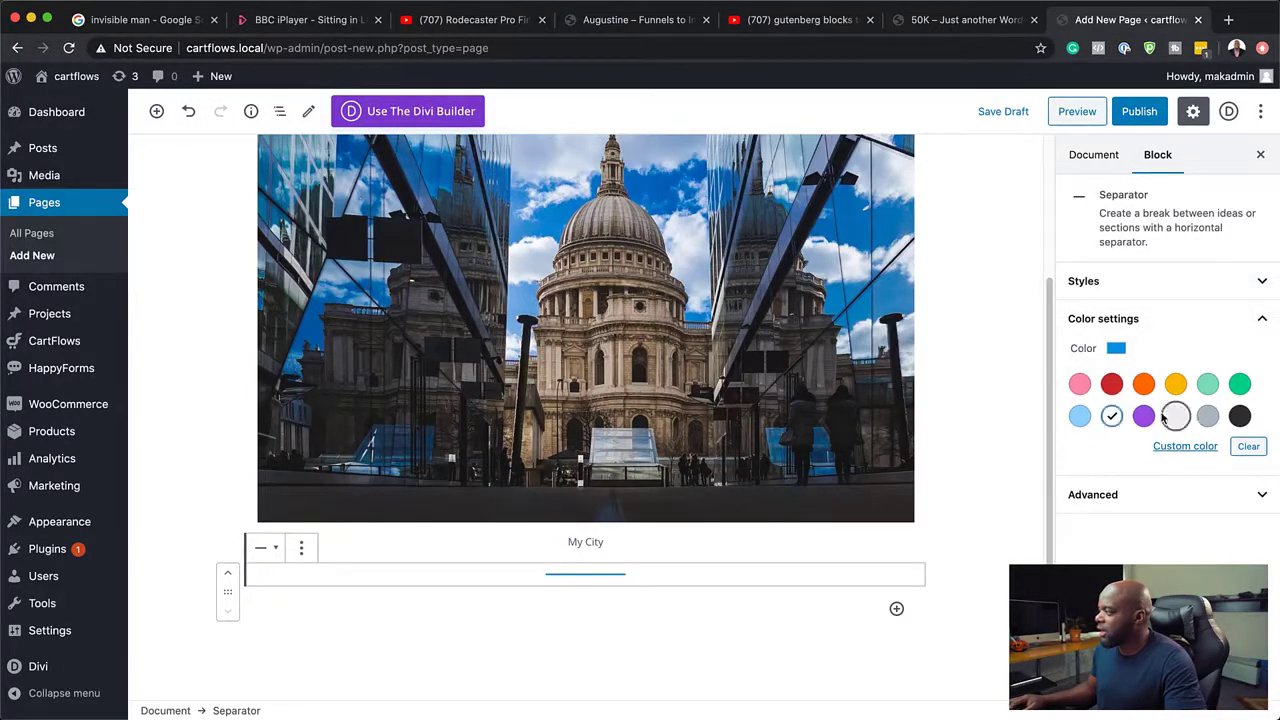
left_click(1093, 494)
left_click(1105, 547)
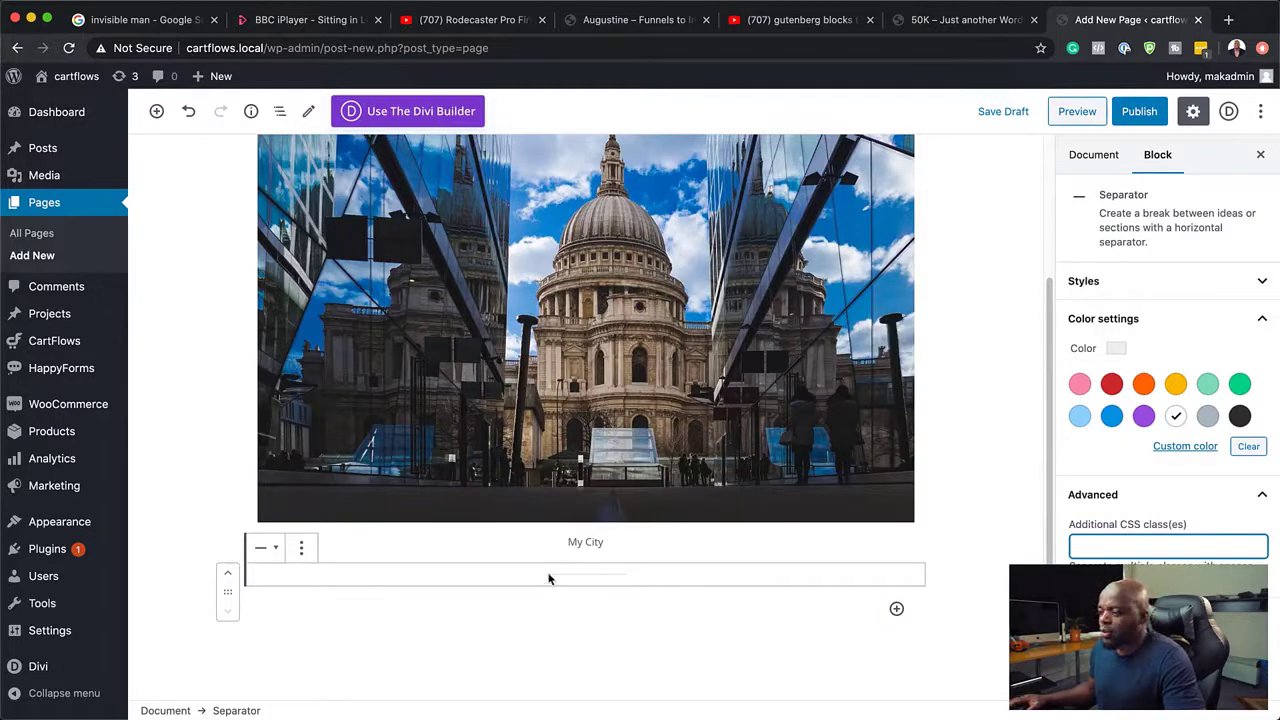
left_click(301, 547)
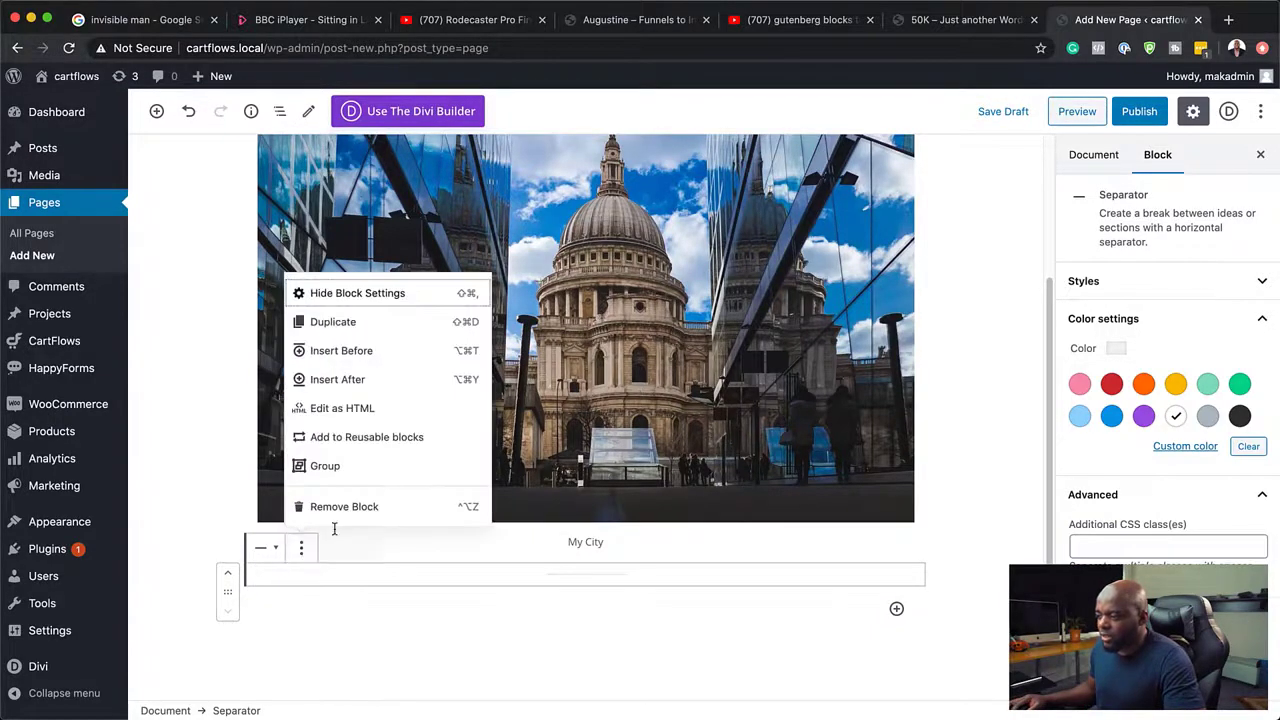
left_click(340, 507)
Look through the formatting blocks, and add a Buttons block from the layout elements below the cathedral image.
left_click(896, 585)
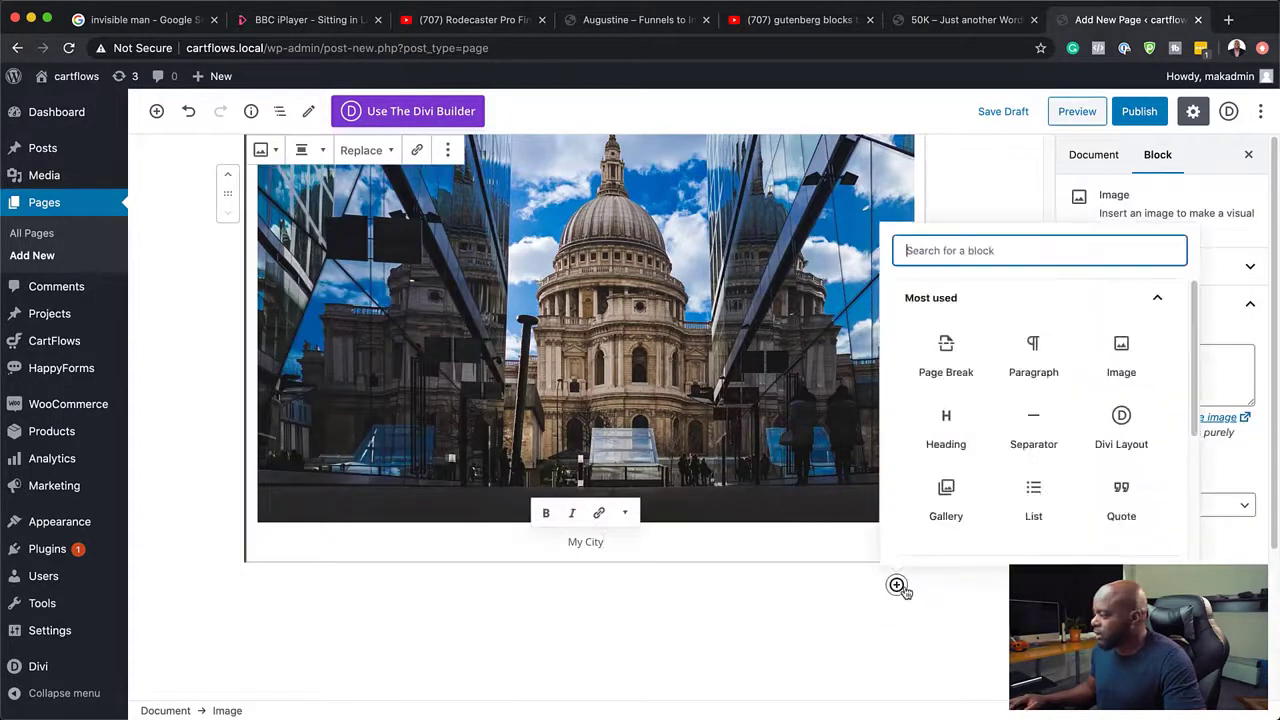
scroll(1060, 515, "down", 5)
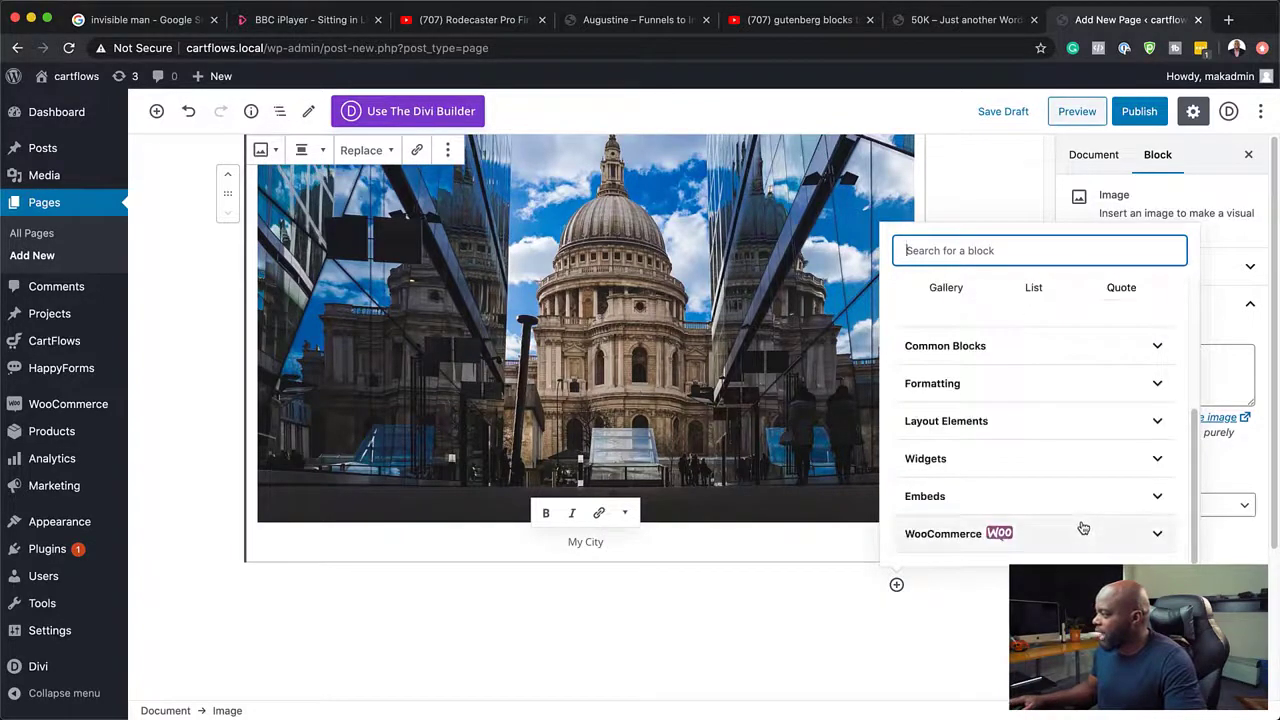
left_click(1011, 388)
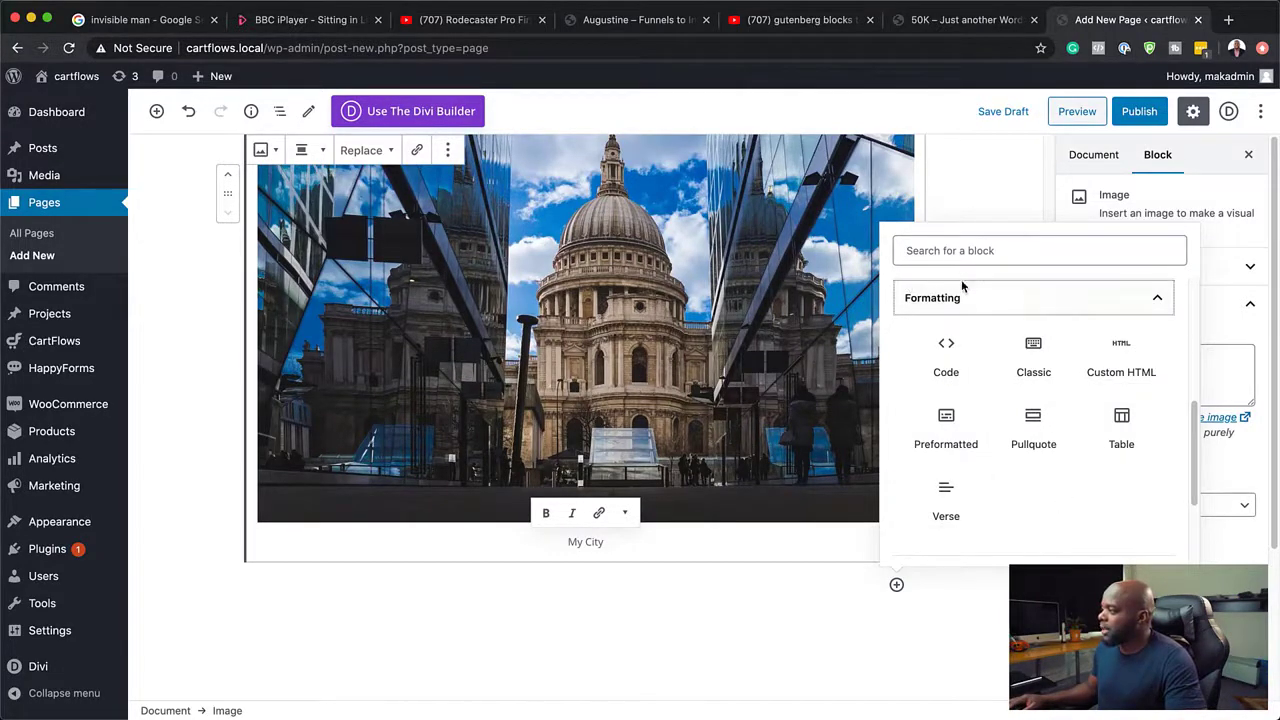
left_click(1152, 297)
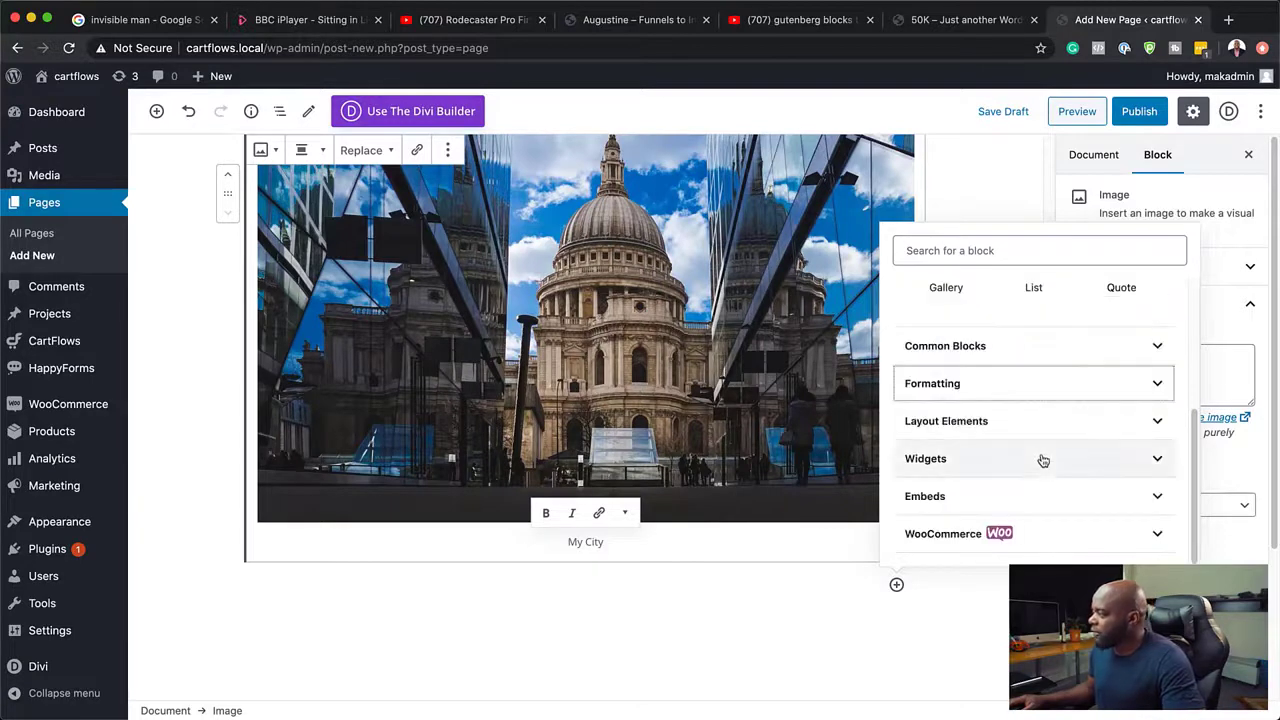
left_click(1004, 426)
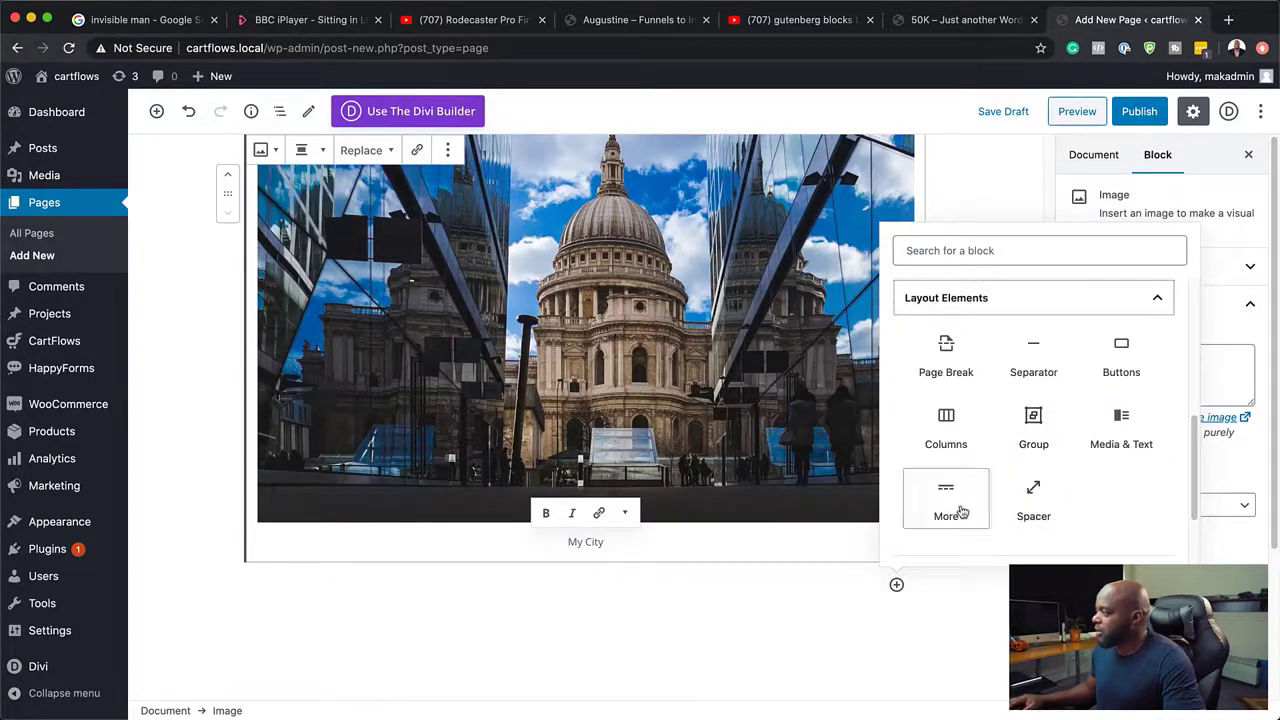
scroll(1138, 490, "up", 2)
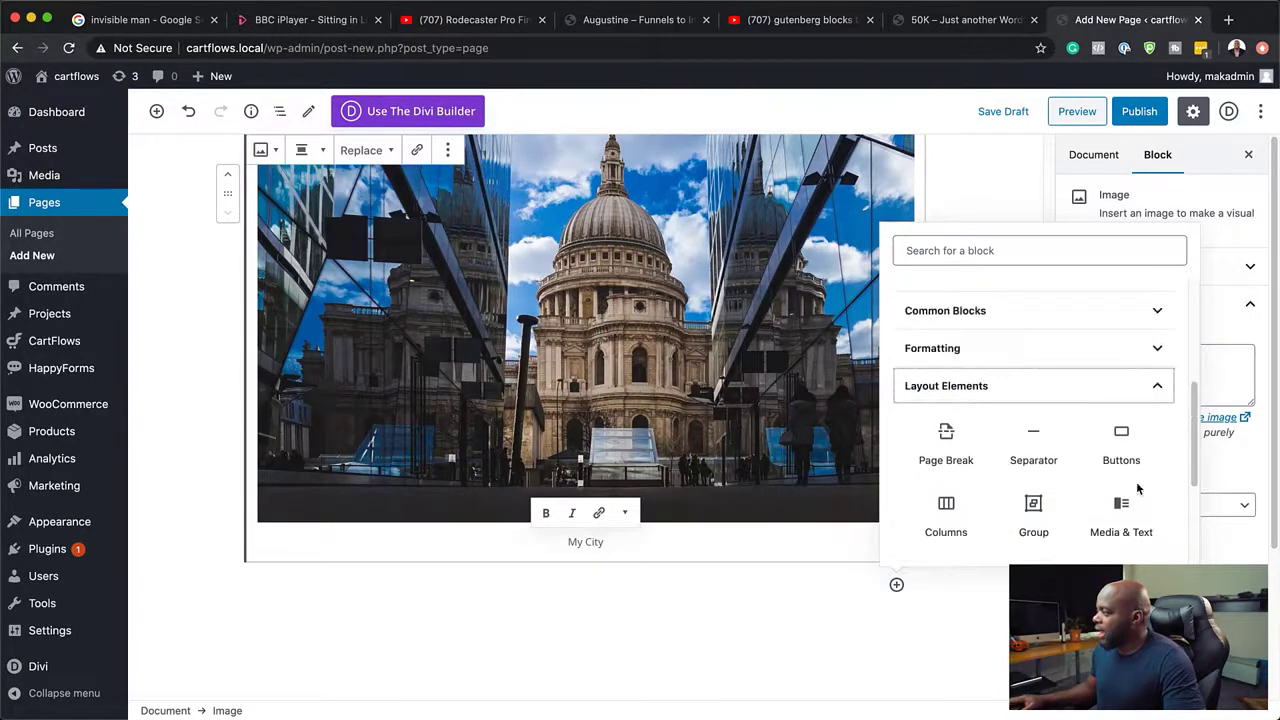
scroll(1138, 490, "down", 1)
left_click(1140, 410)
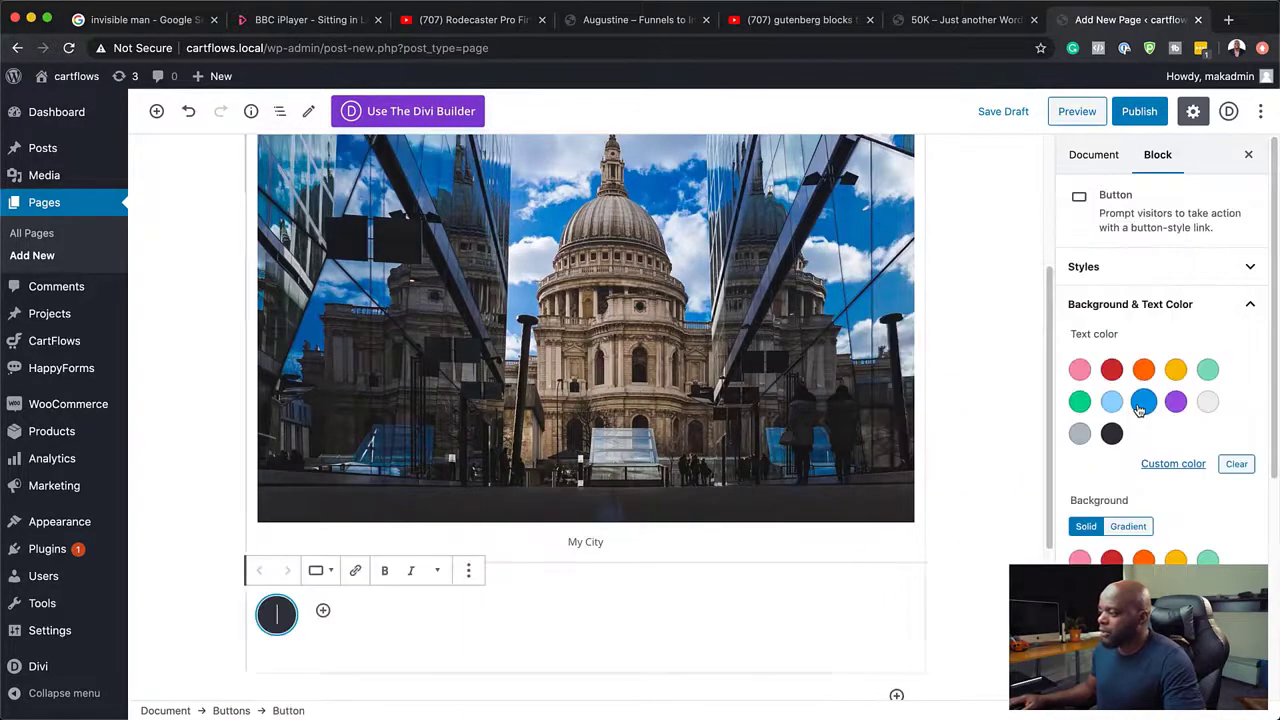
Label the new button "MY NEW BUTTON".
scroll(737, 565, "down", 3)
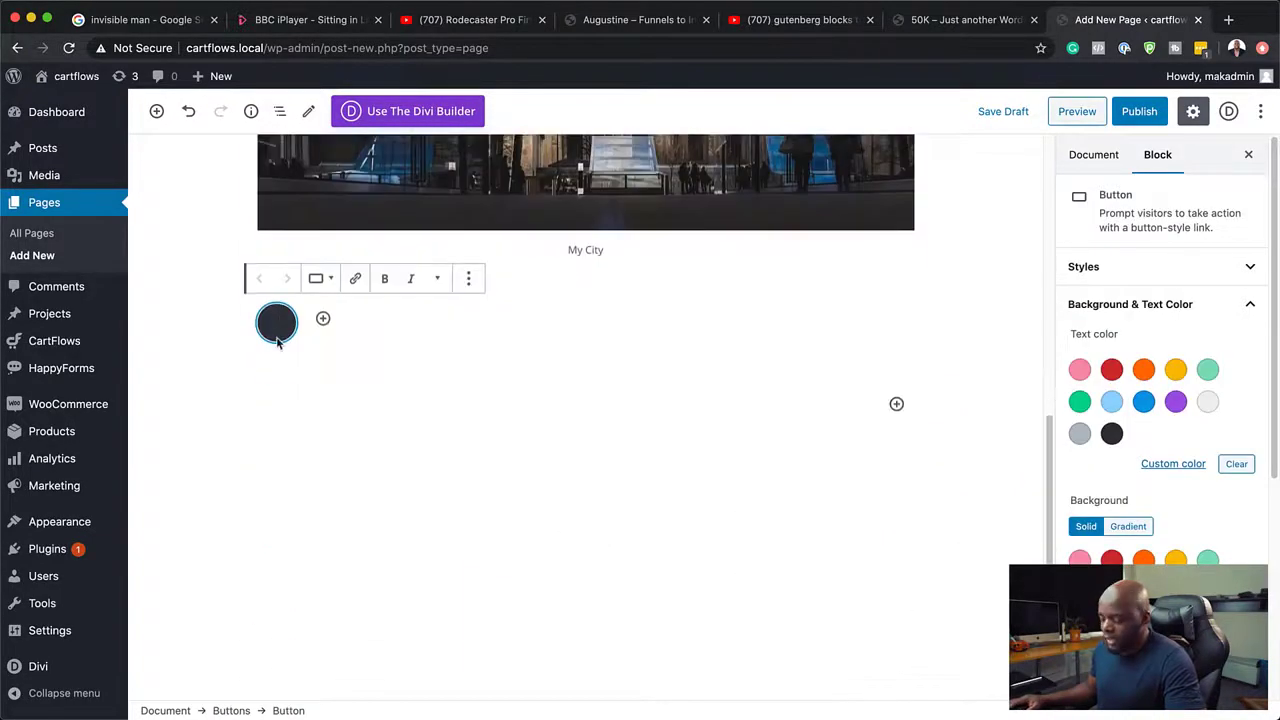
type("MY NEW")
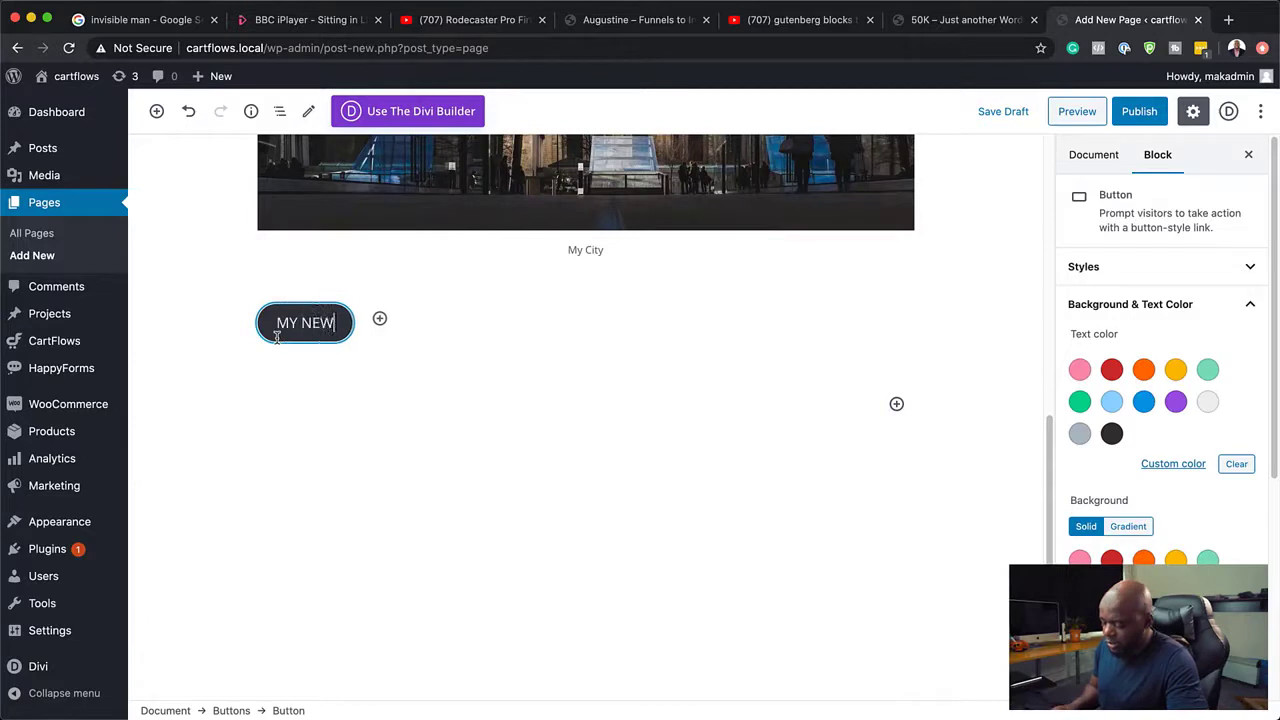
type(" BUTTON")
scroll(363, 400, "up", 1)
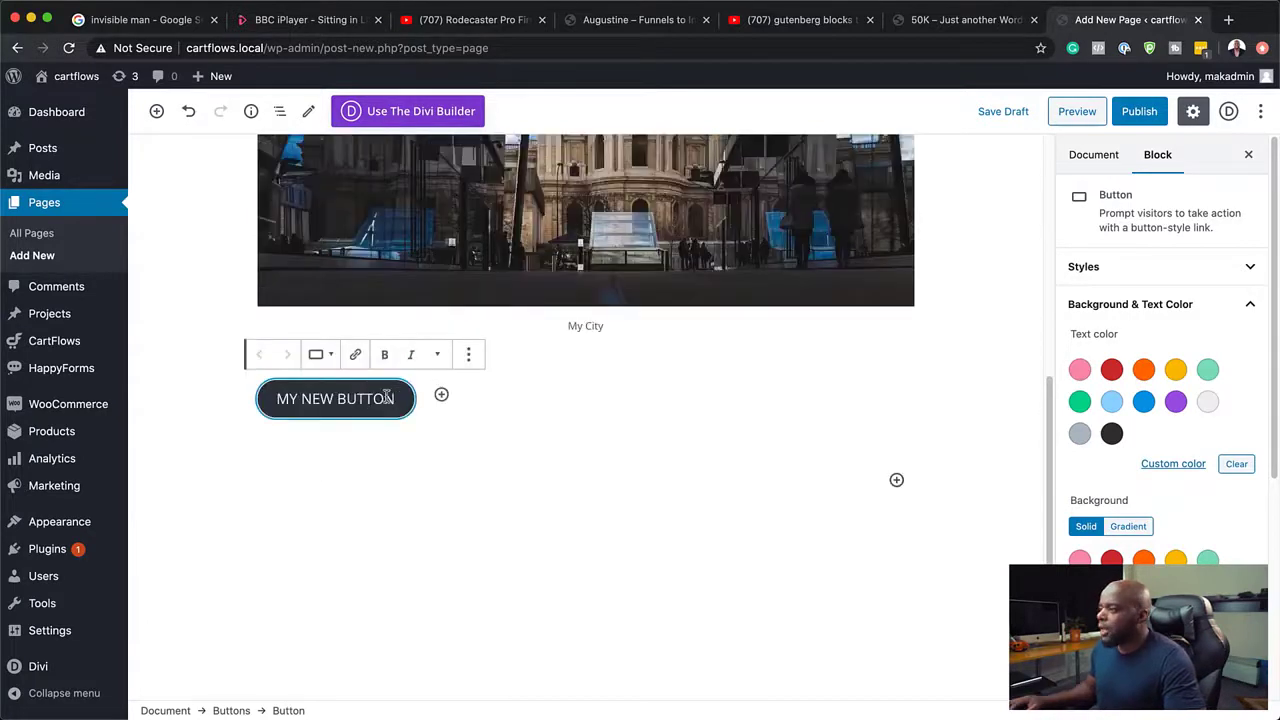
Try red for the button's text, and set its text color to light gray.
left_click(1159, 160)
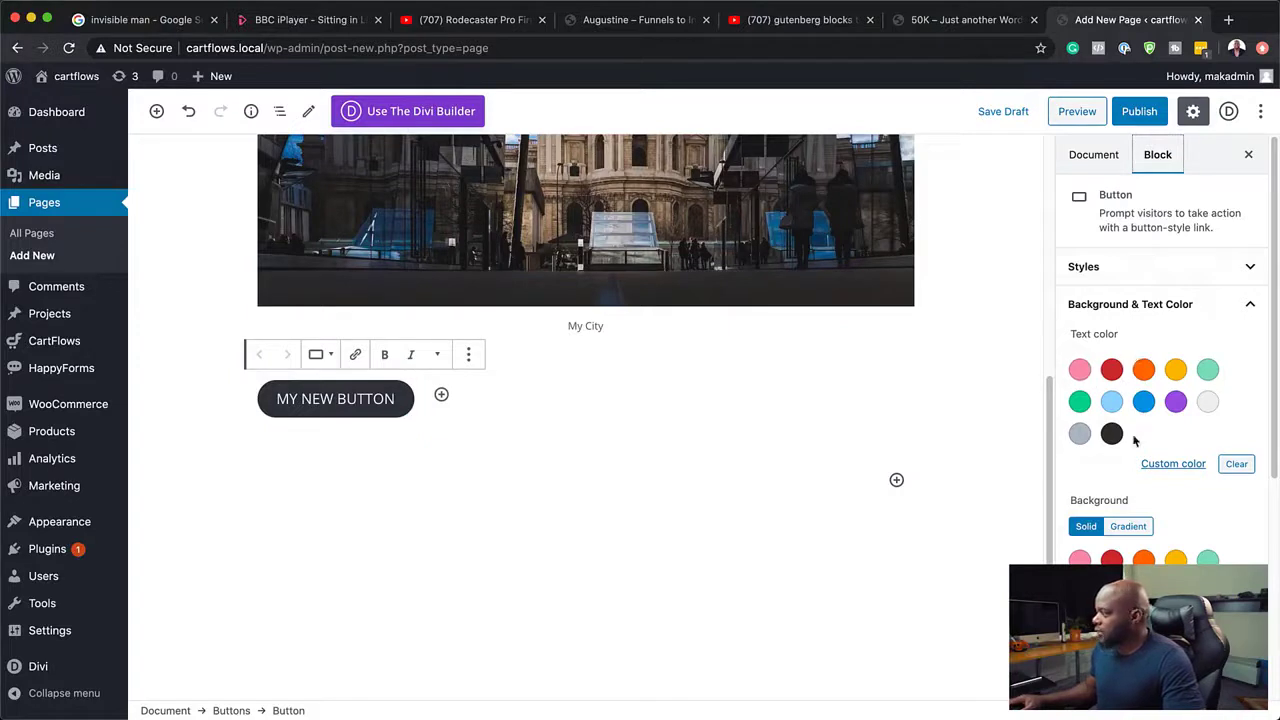
left_click(1111, 371)
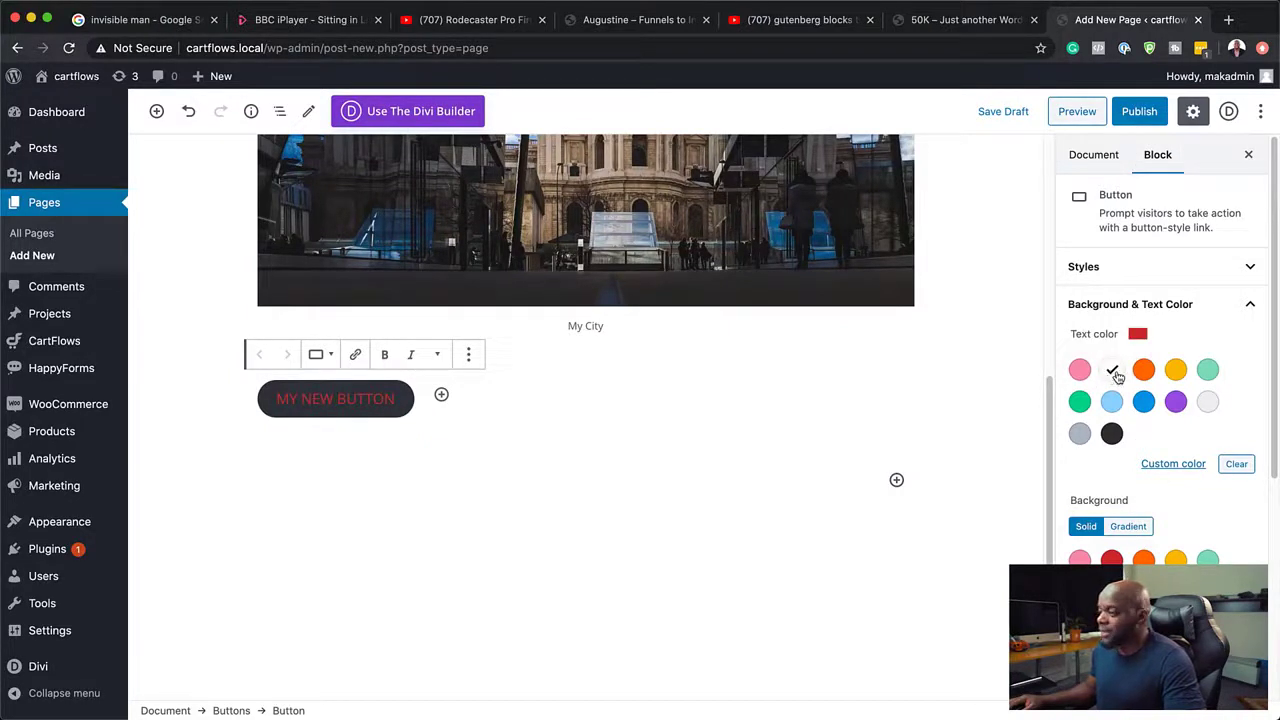
left_click(1208, 401)
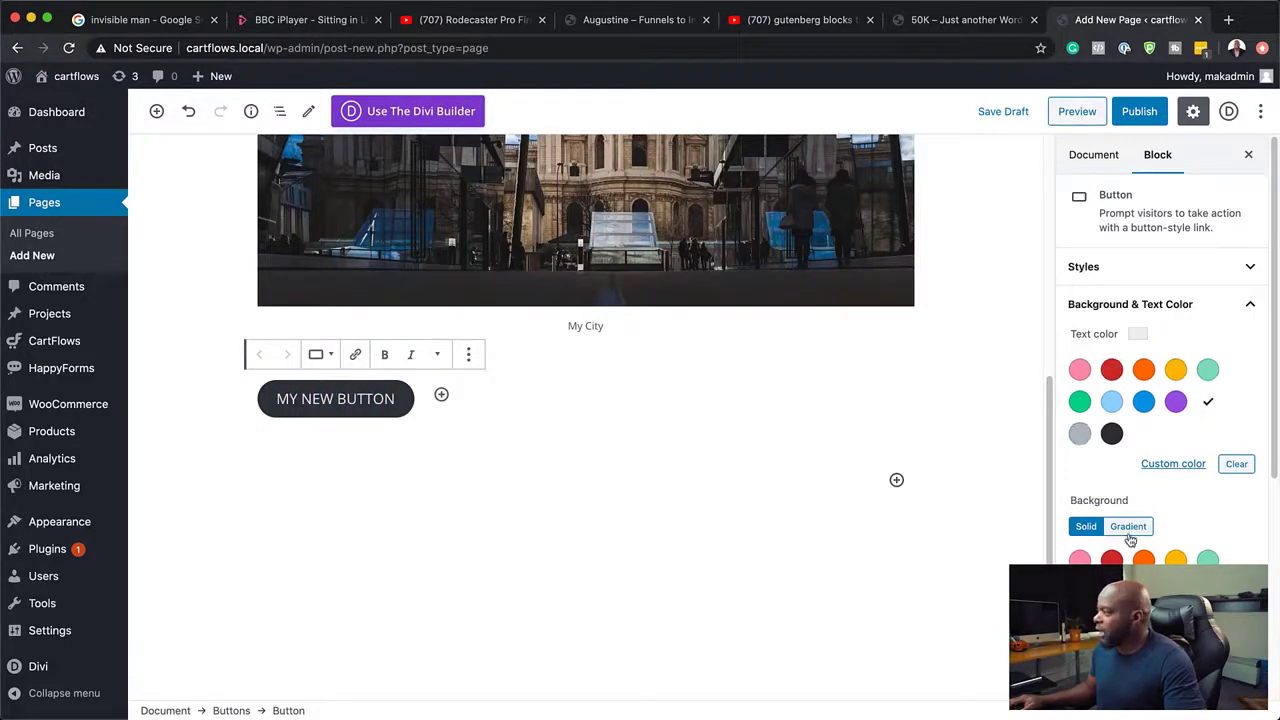
Try a solid red background on the button, and apply the preset gradient running from light blue through pink to orange.
scroll(1130, 540, "down", 2)
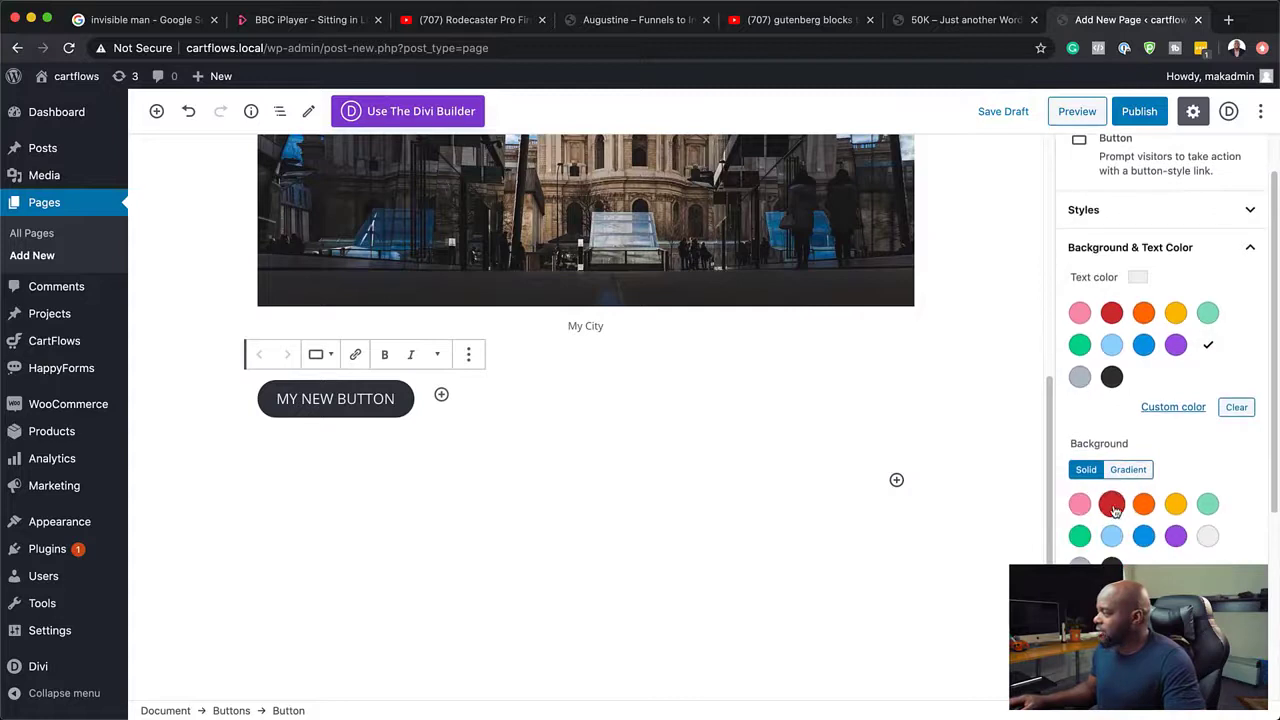
left_click(1112, 505)
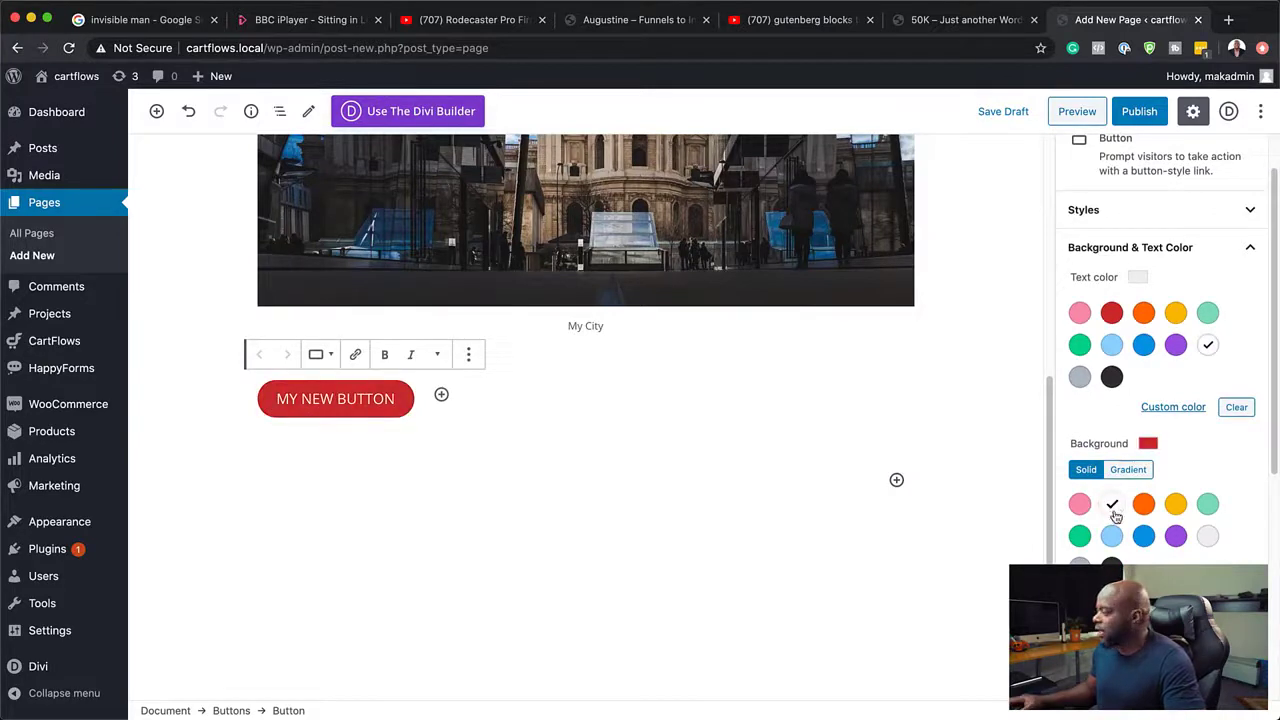
scroll(1131, 531, "up", 1)
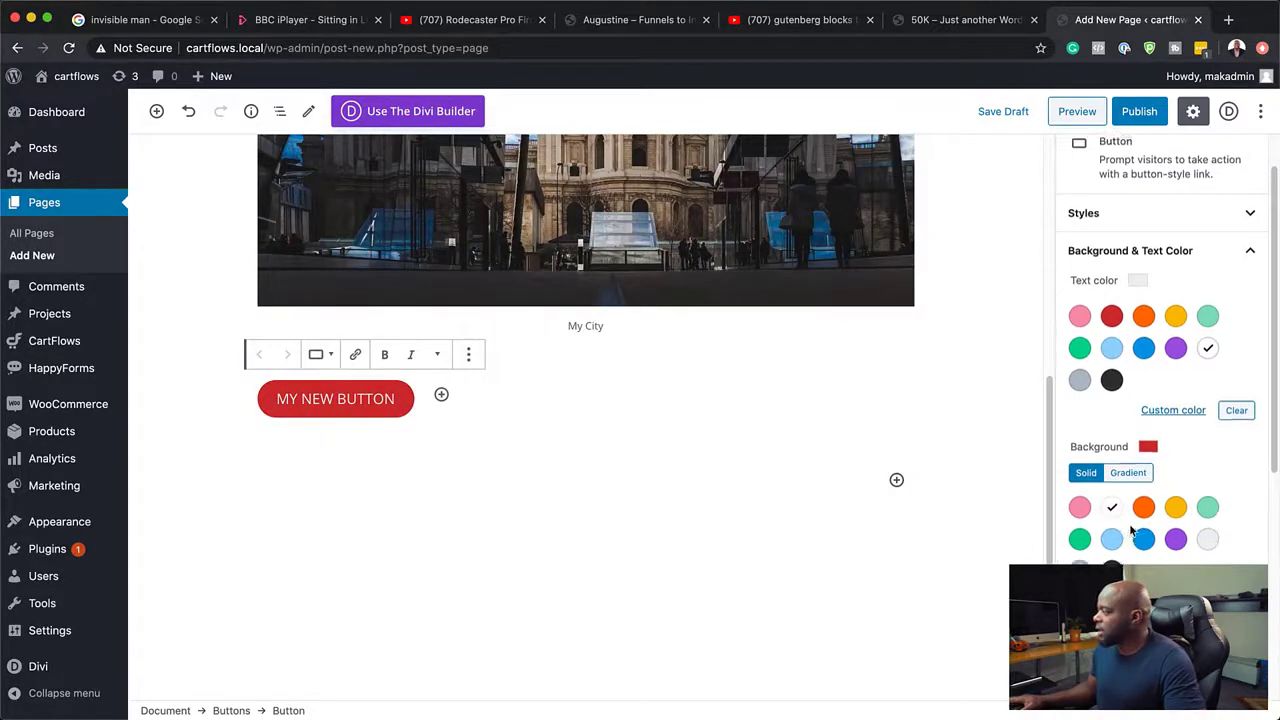
left_click(1141, 476)
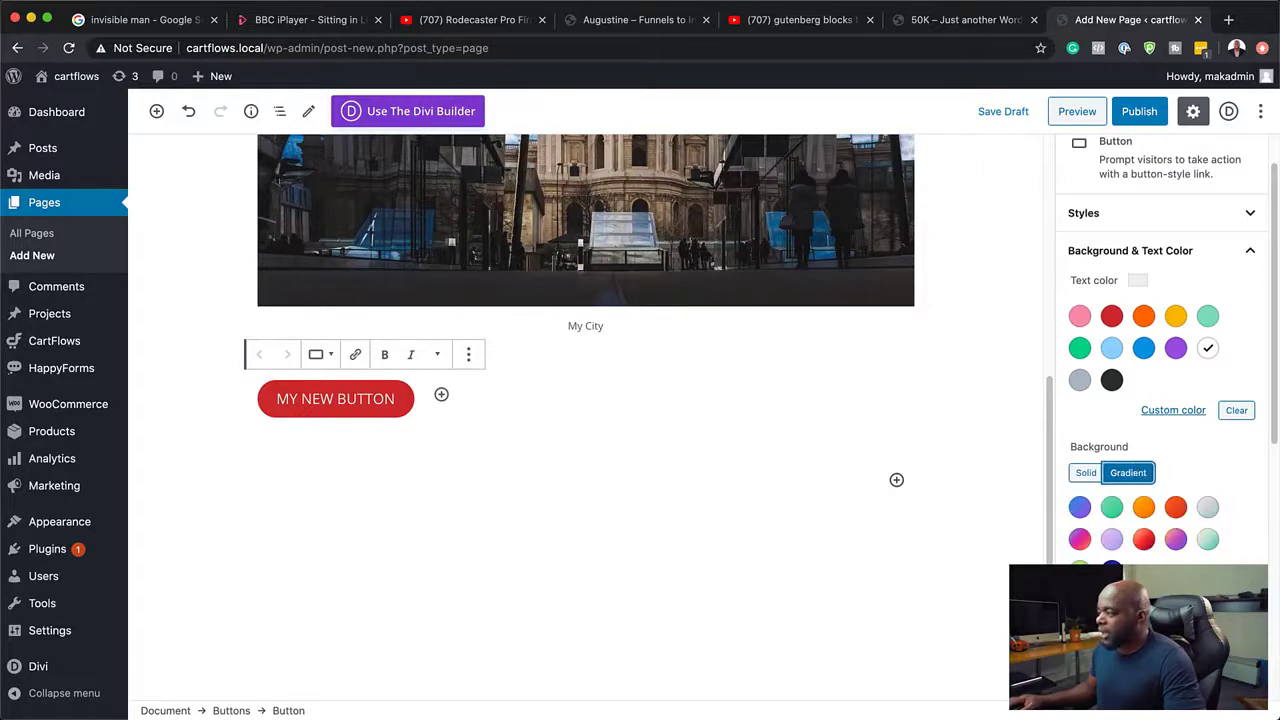
left_click(1080, 540)
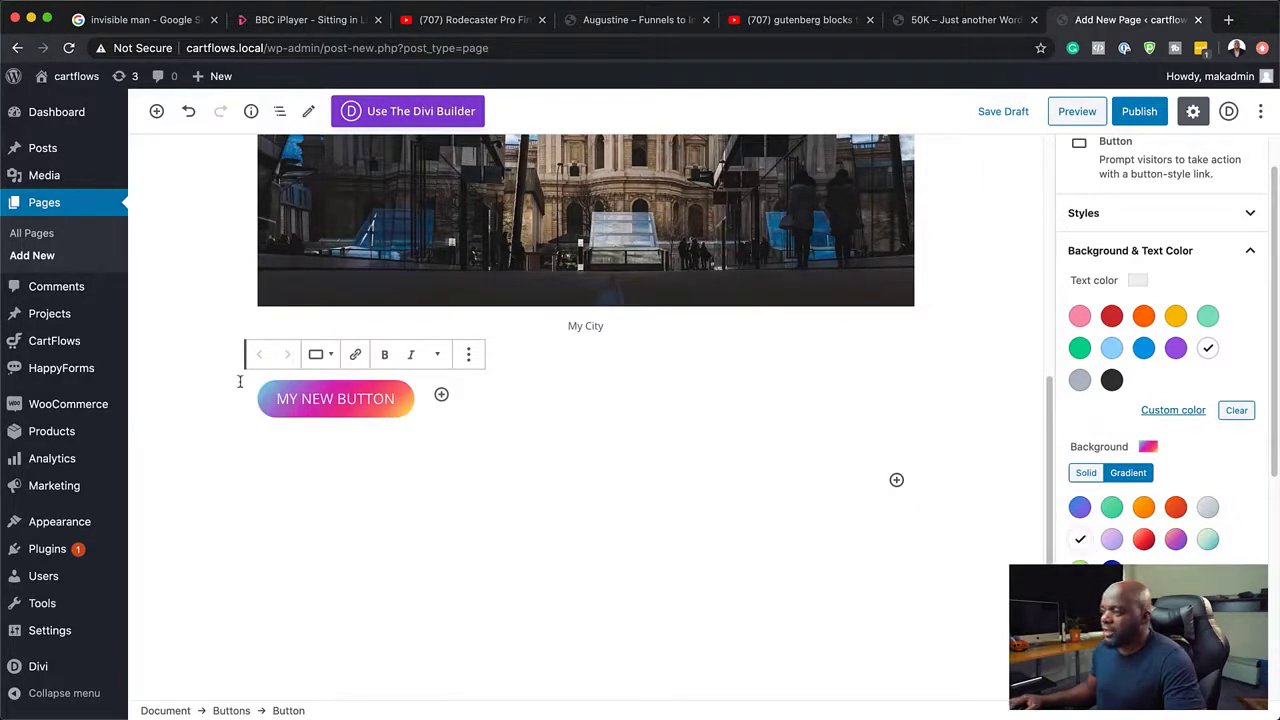
Change the button's background to the preset orange-to-red gradient and set its border radius to 2.
left_click(1176, 508)
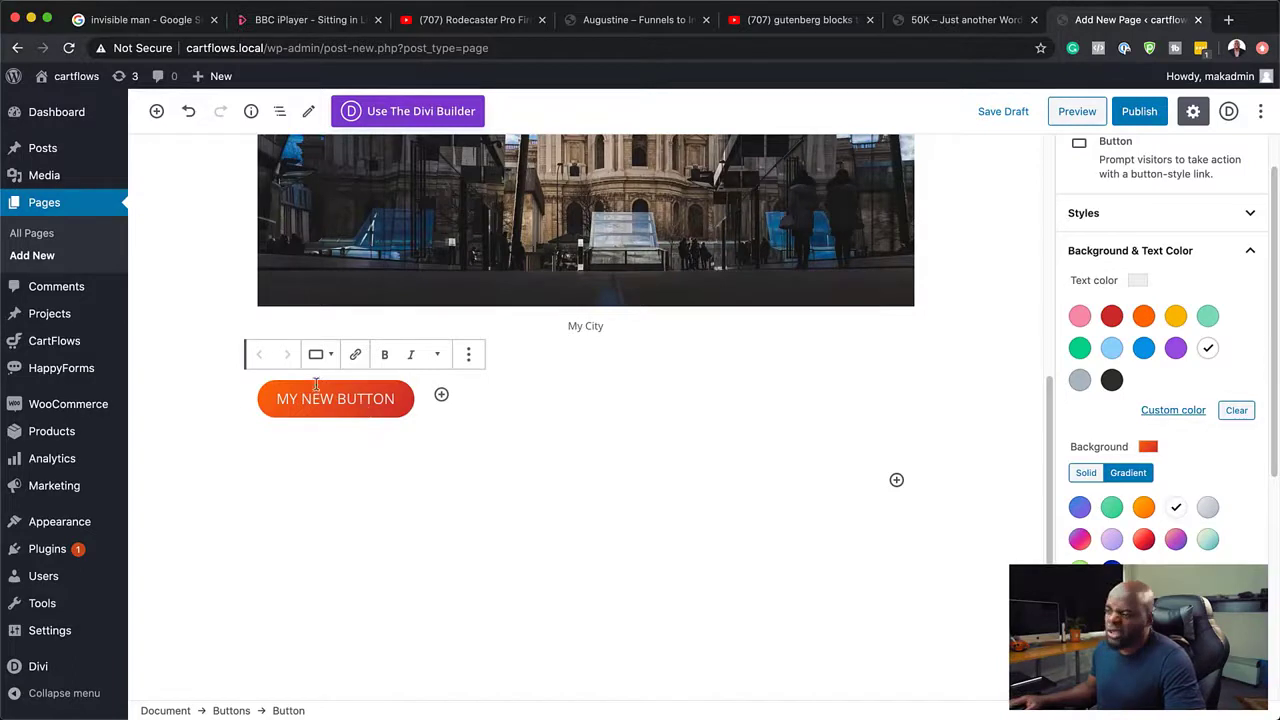
scroll(1082, 570, "down", 1)
scroll(1160, 450, "down", 4)
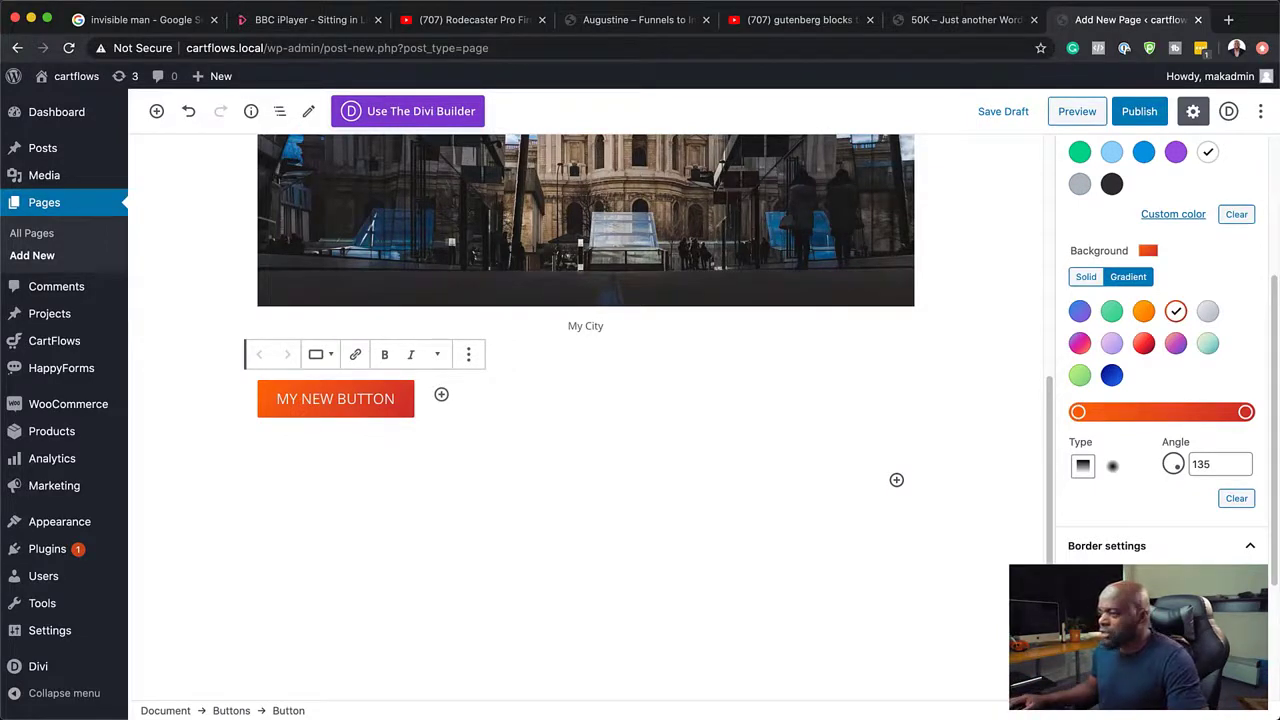
scroll(1160, 360, "down", 3)
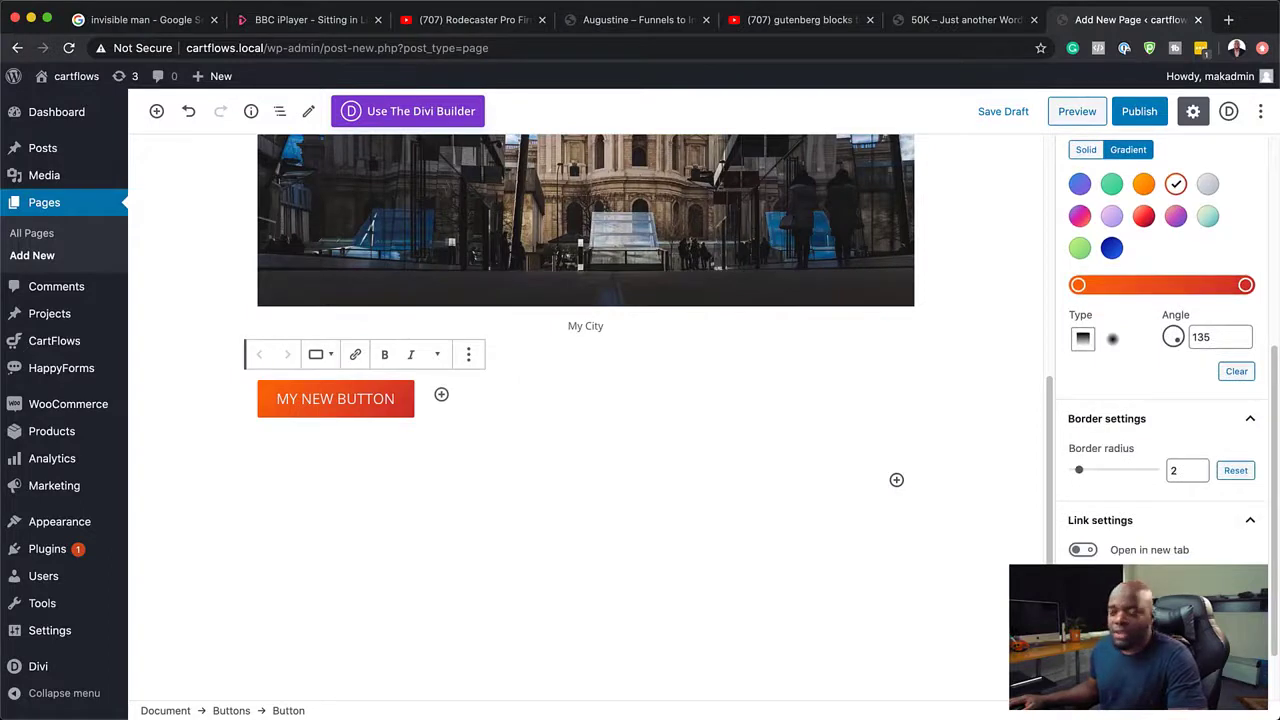
Try setting the button's link to open in a new tab, and switch that option off again.
scroll(1110, 510, "down", 2)
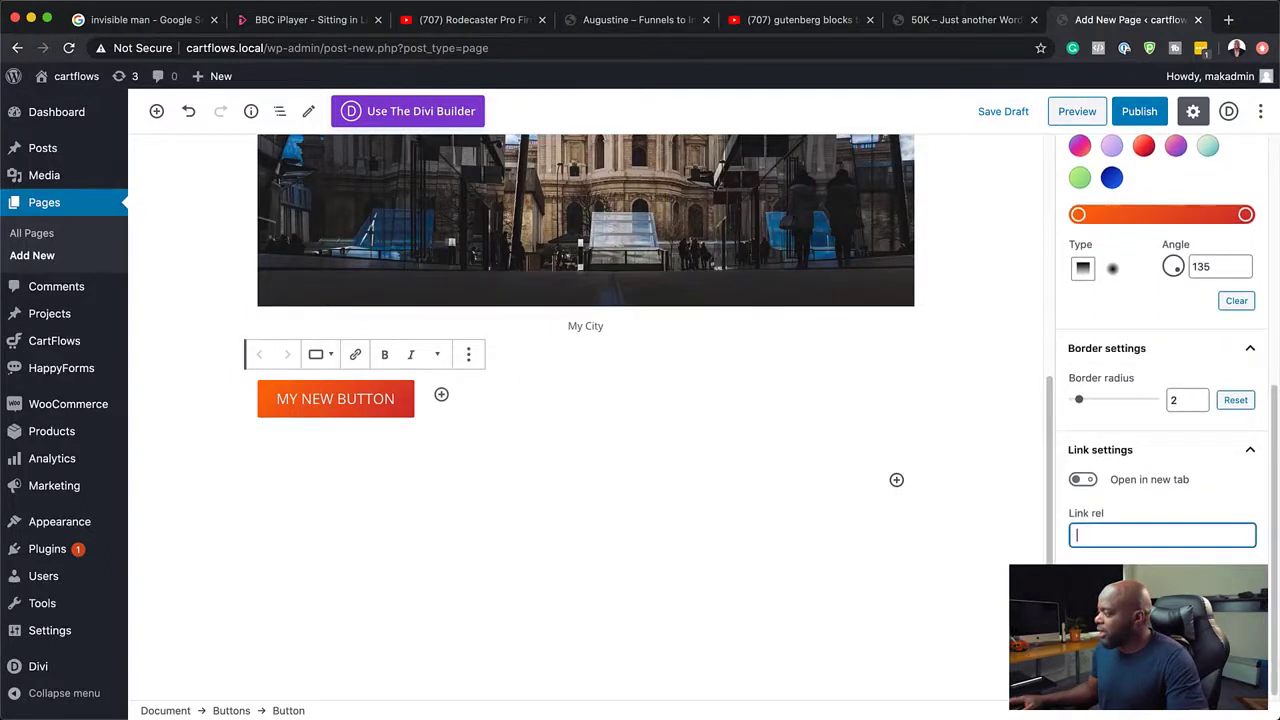
left_click(1090, 482)
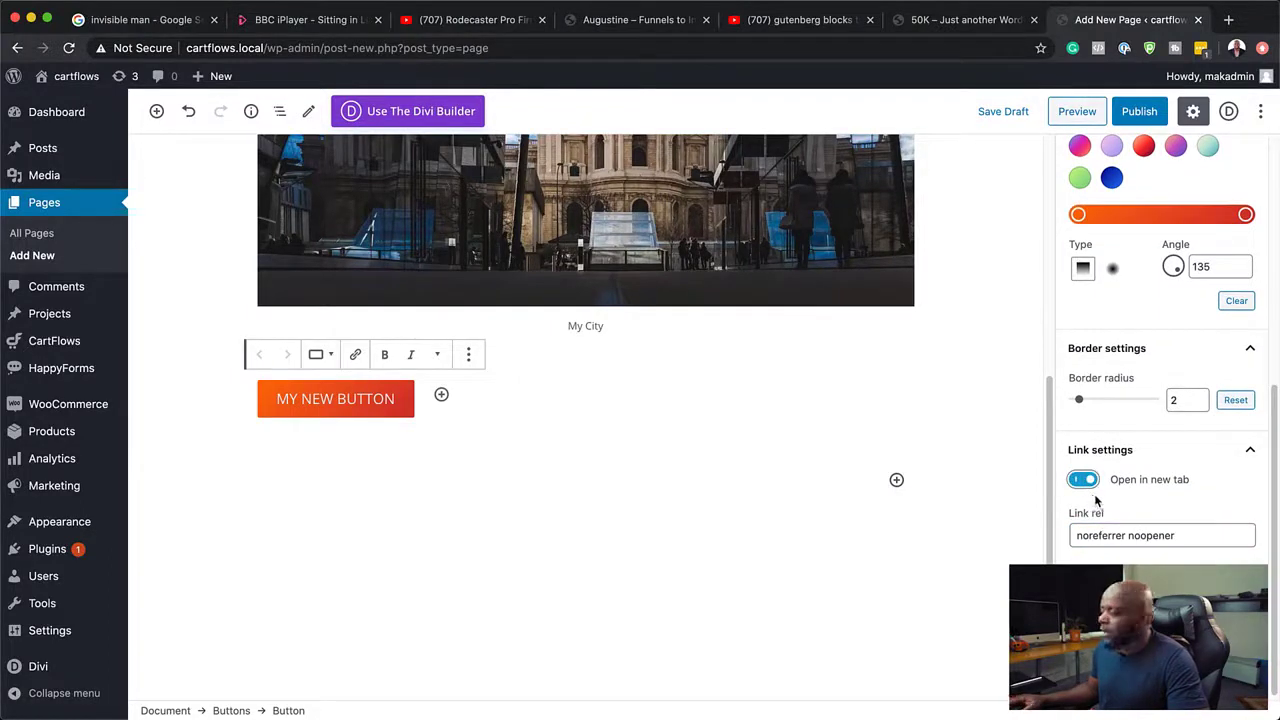
left_click(1084, 482)
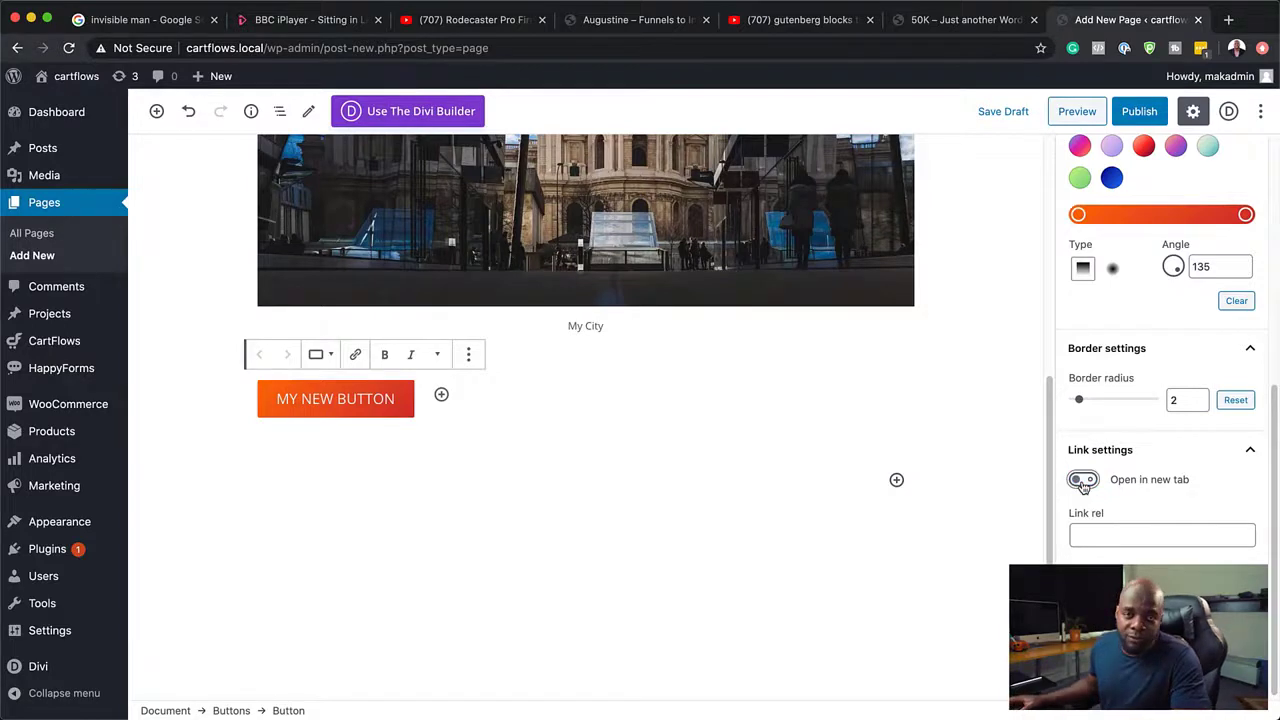
key("super+z")
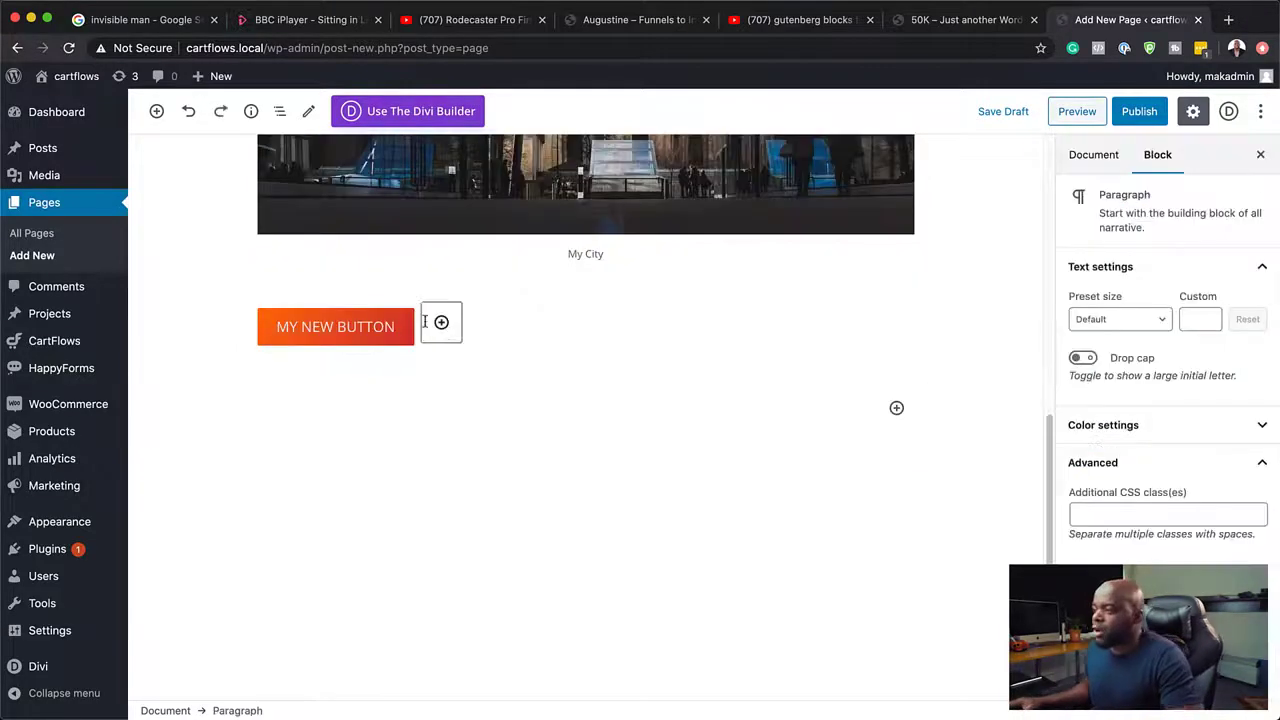
Duplicate the "MY NEW BUTTON" button beside the original, and look through the copy's block options.
left_click(368, 328)
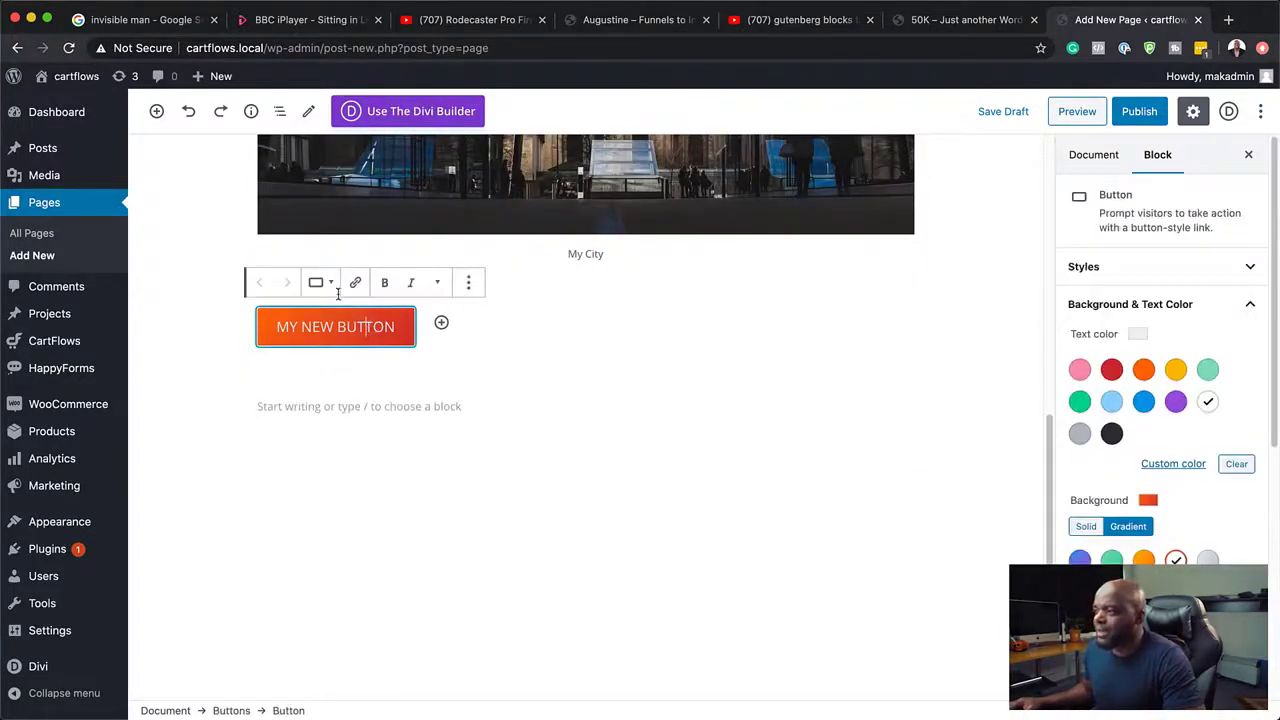
left_click(468, 285)
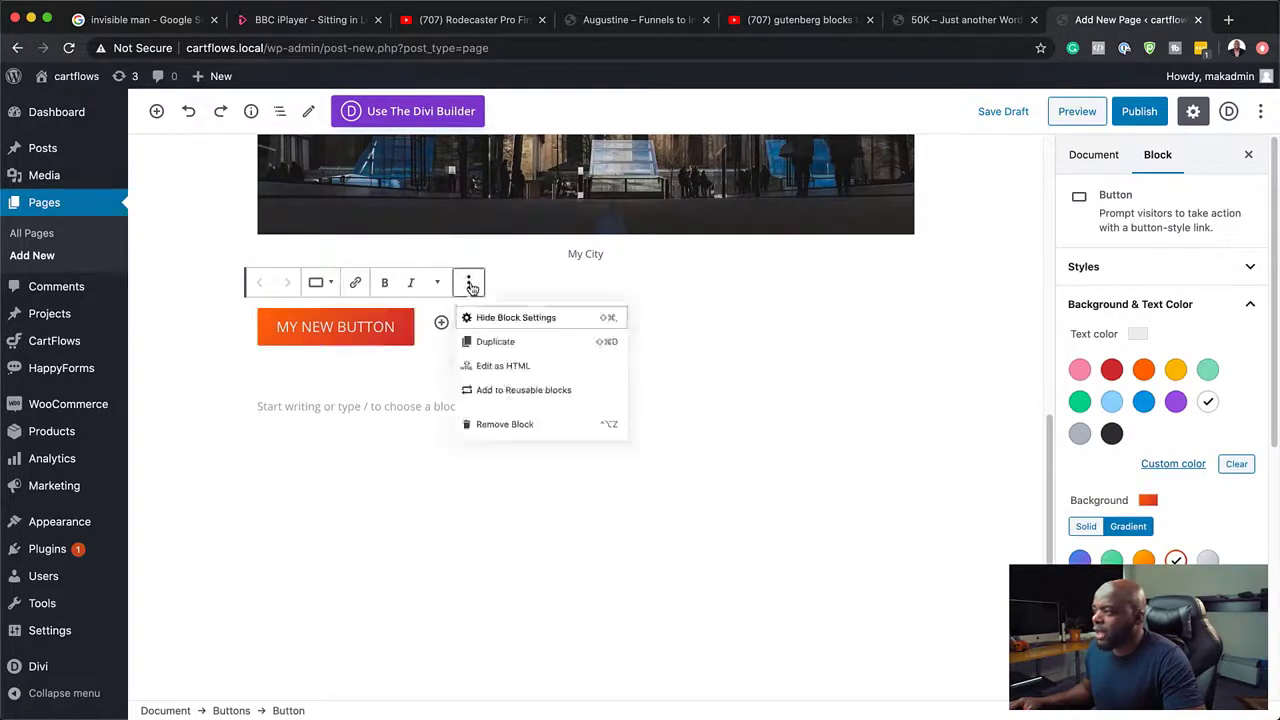
left_click(508, 353)
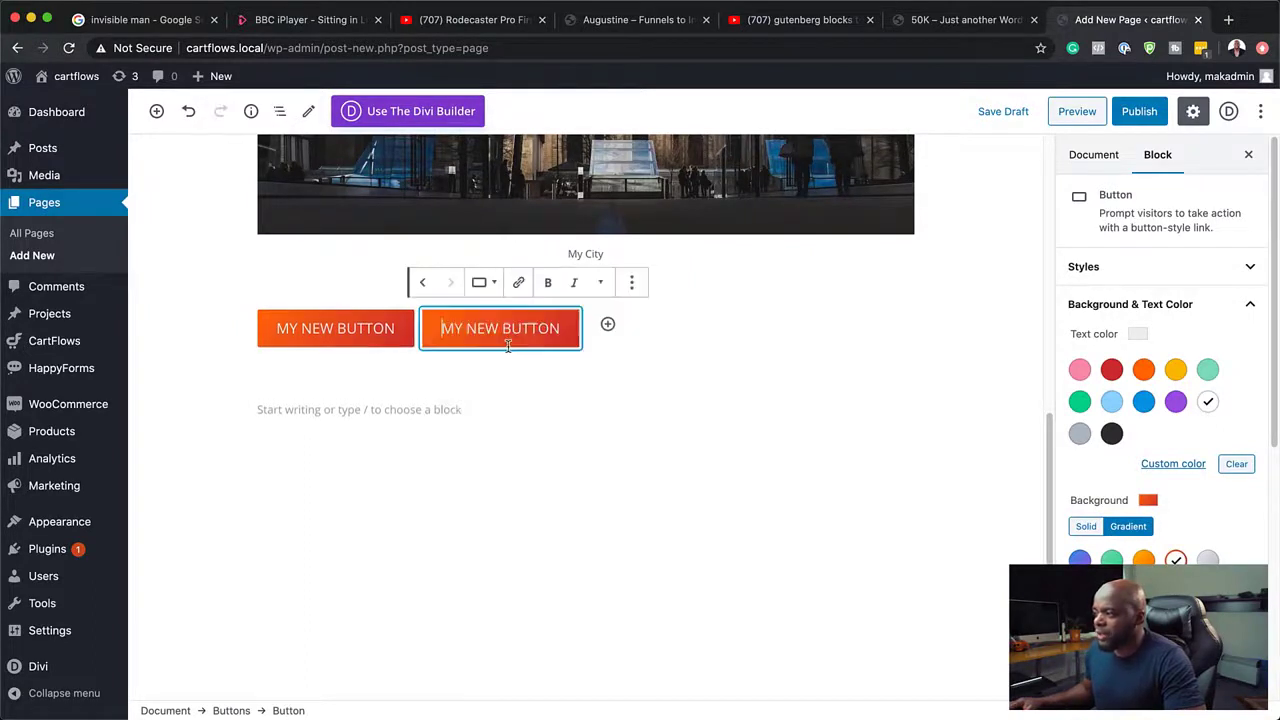
left_click(633, 284)
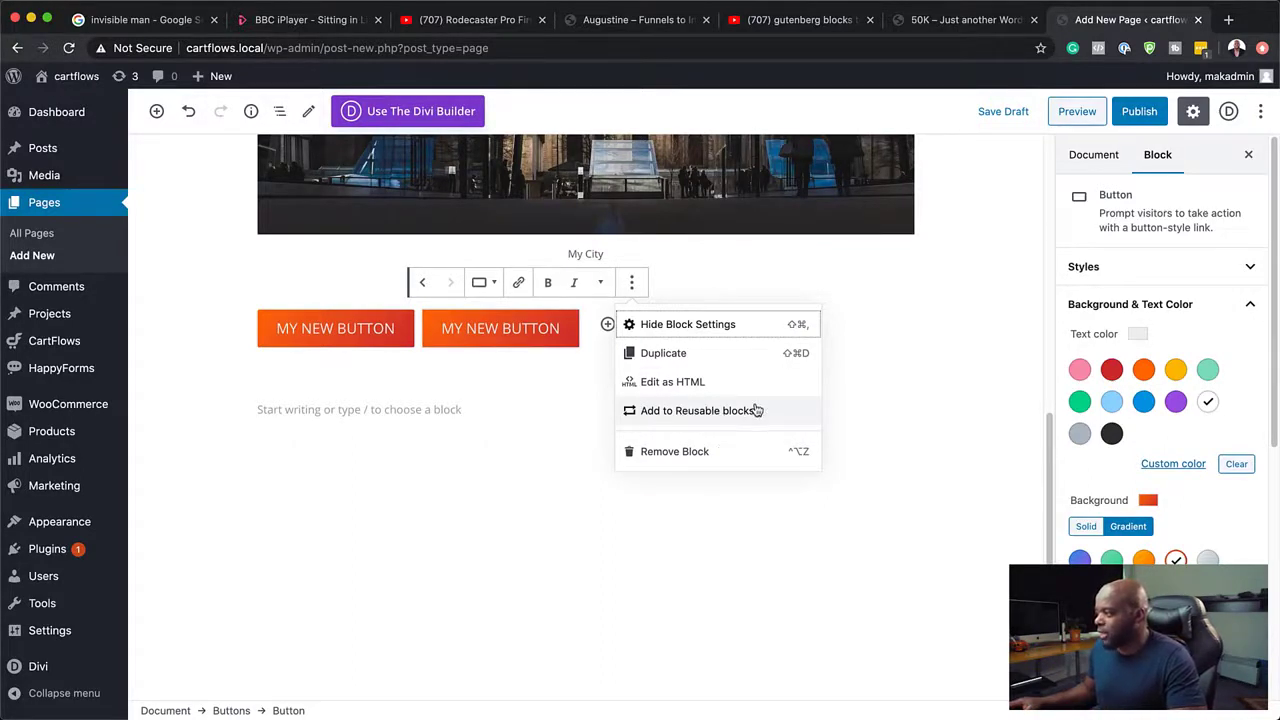
Insert a Media & Text block into the empty paragraph below the buttons by searching for "tex".
left_click(448, 391)
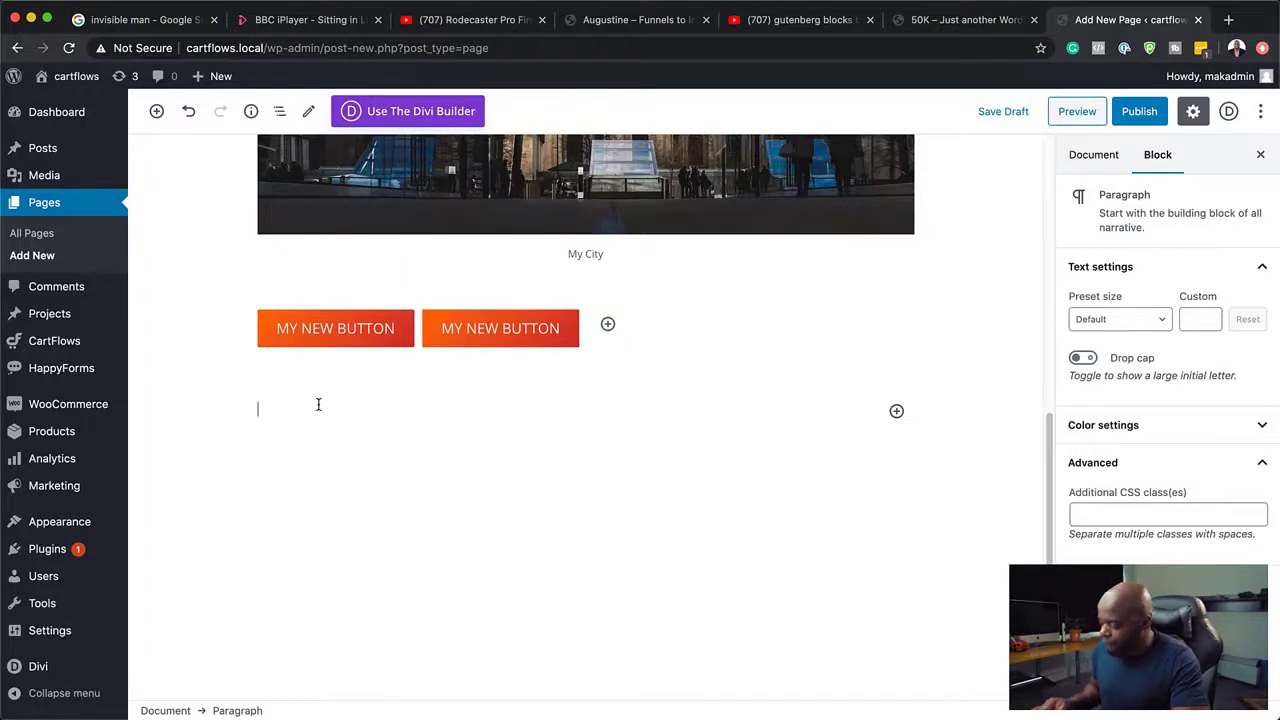
type("/")
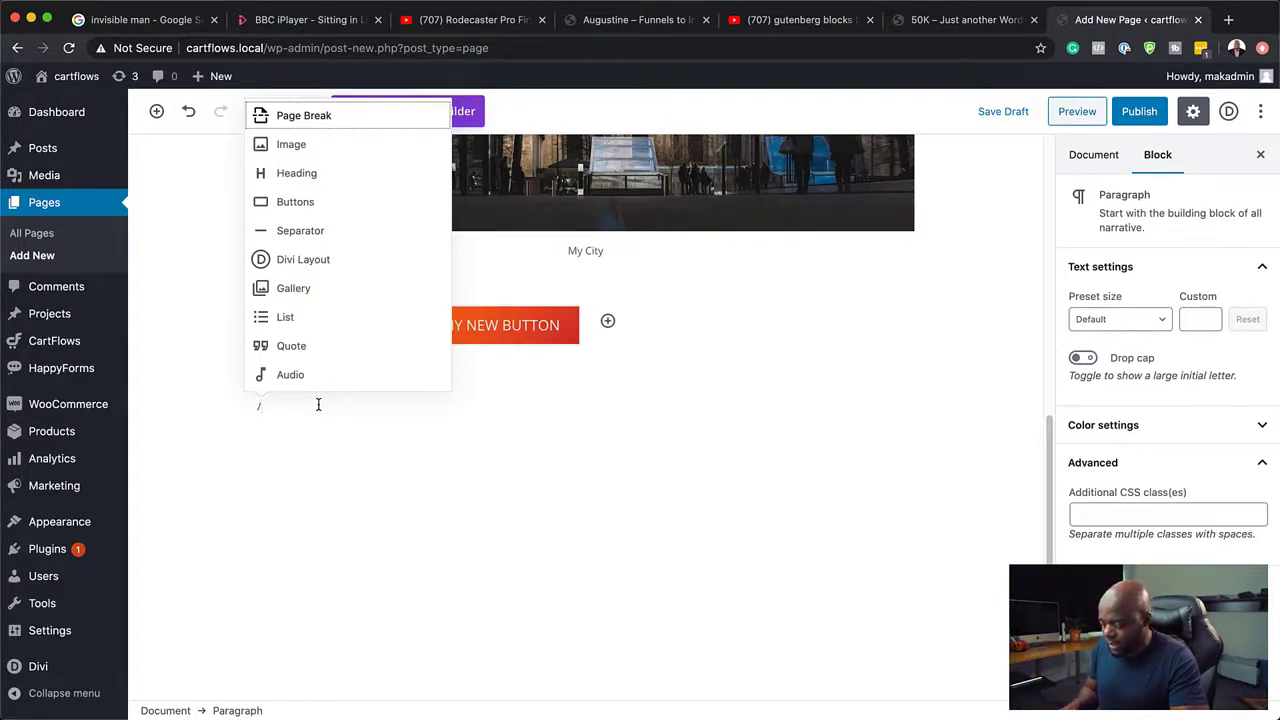
type("tex")
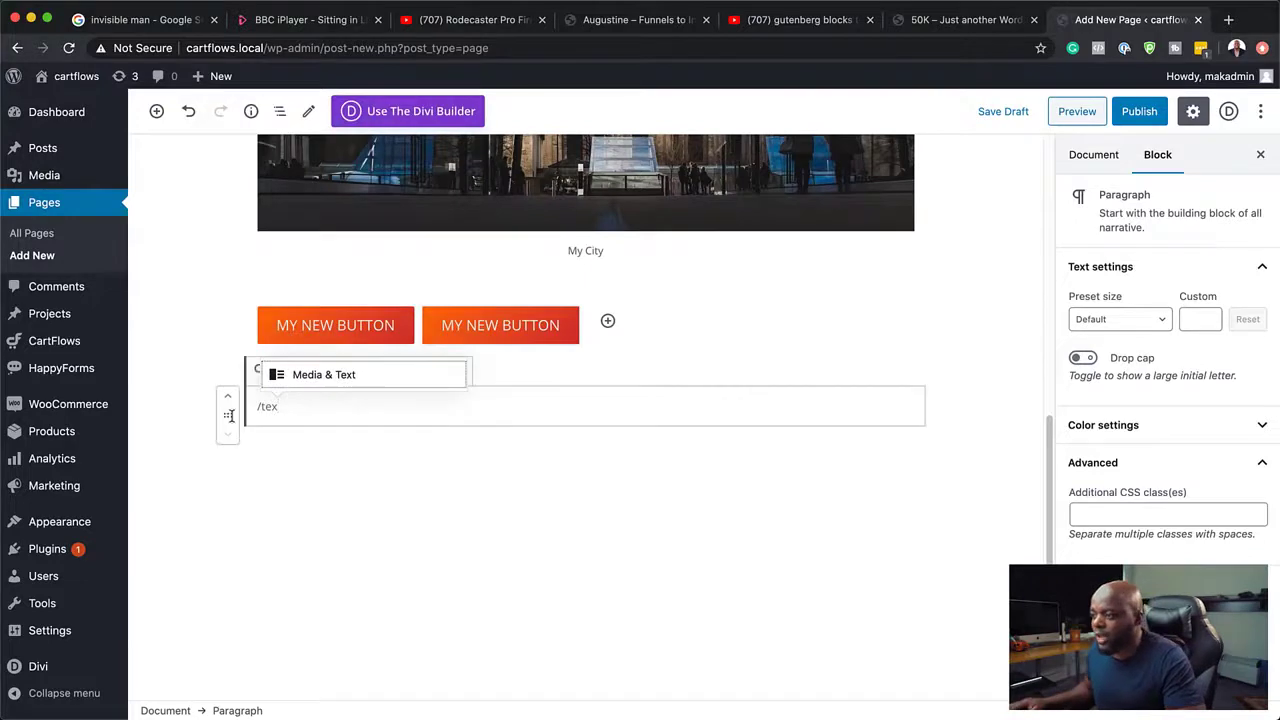
left_click(312, 376)
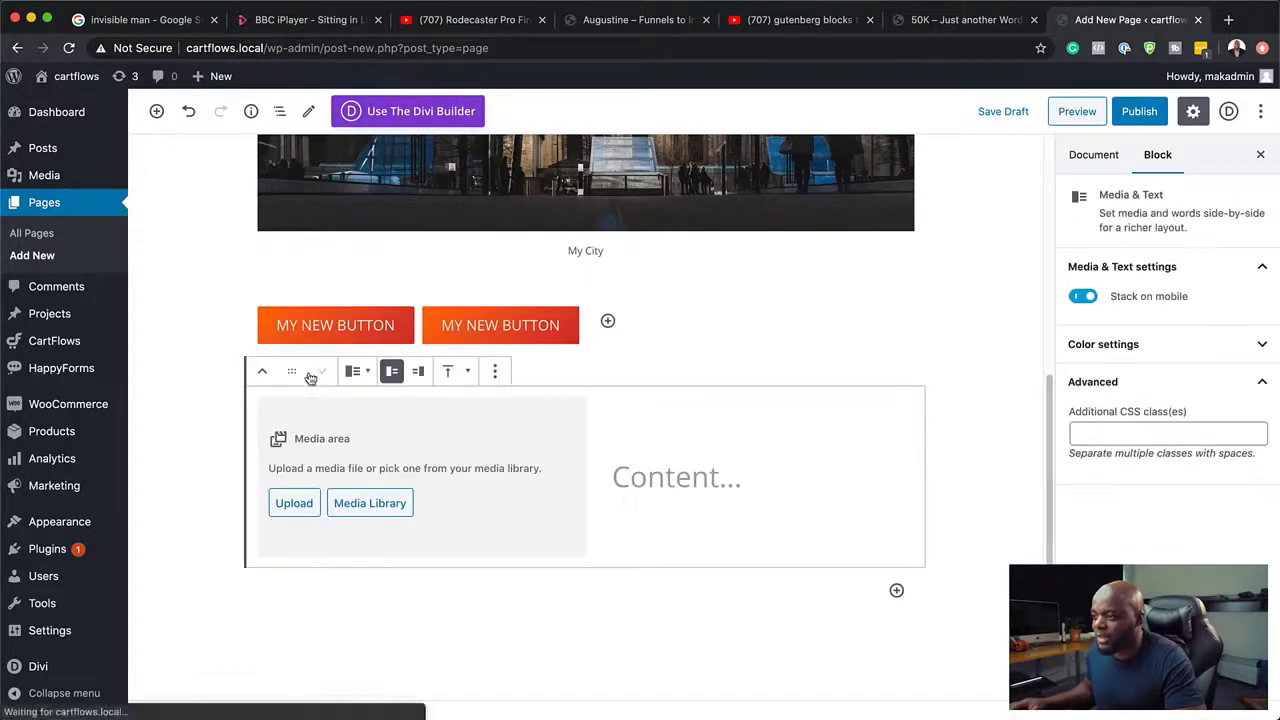
left_click(616, 480)
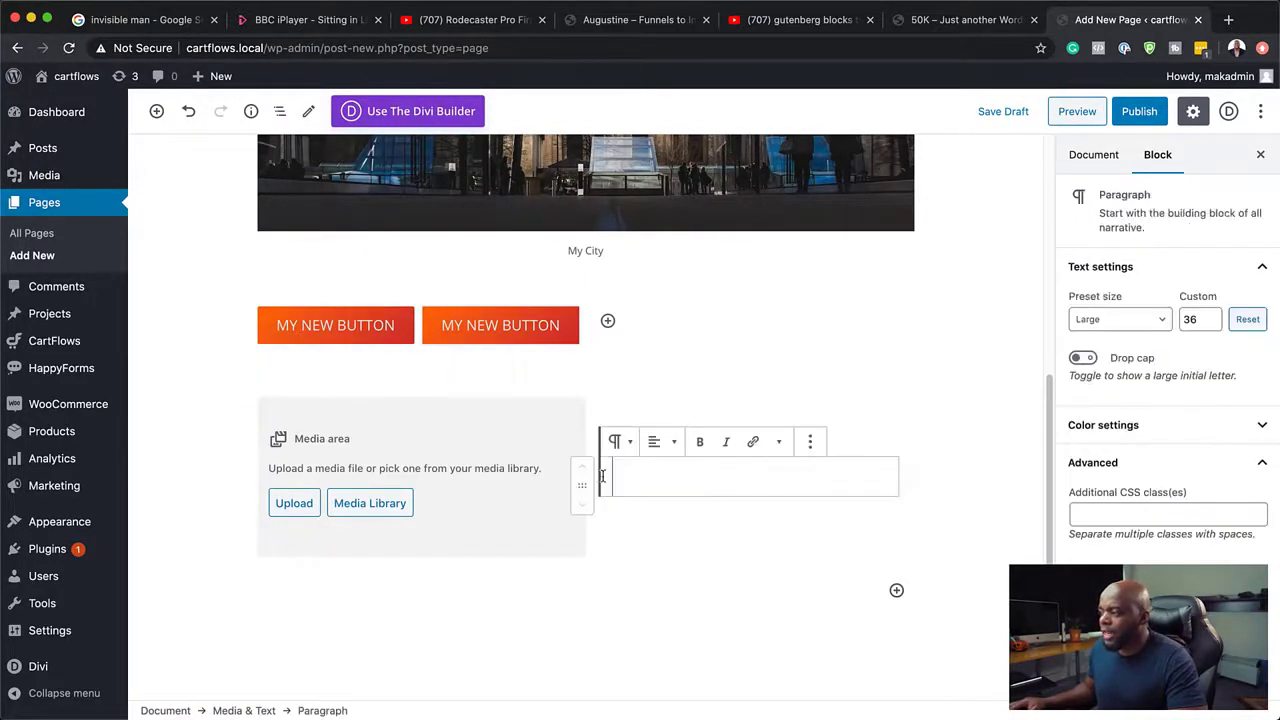
Fill the block's media area with the photo of the woman holding a camera from the Media Library.
left_click(370, 504)
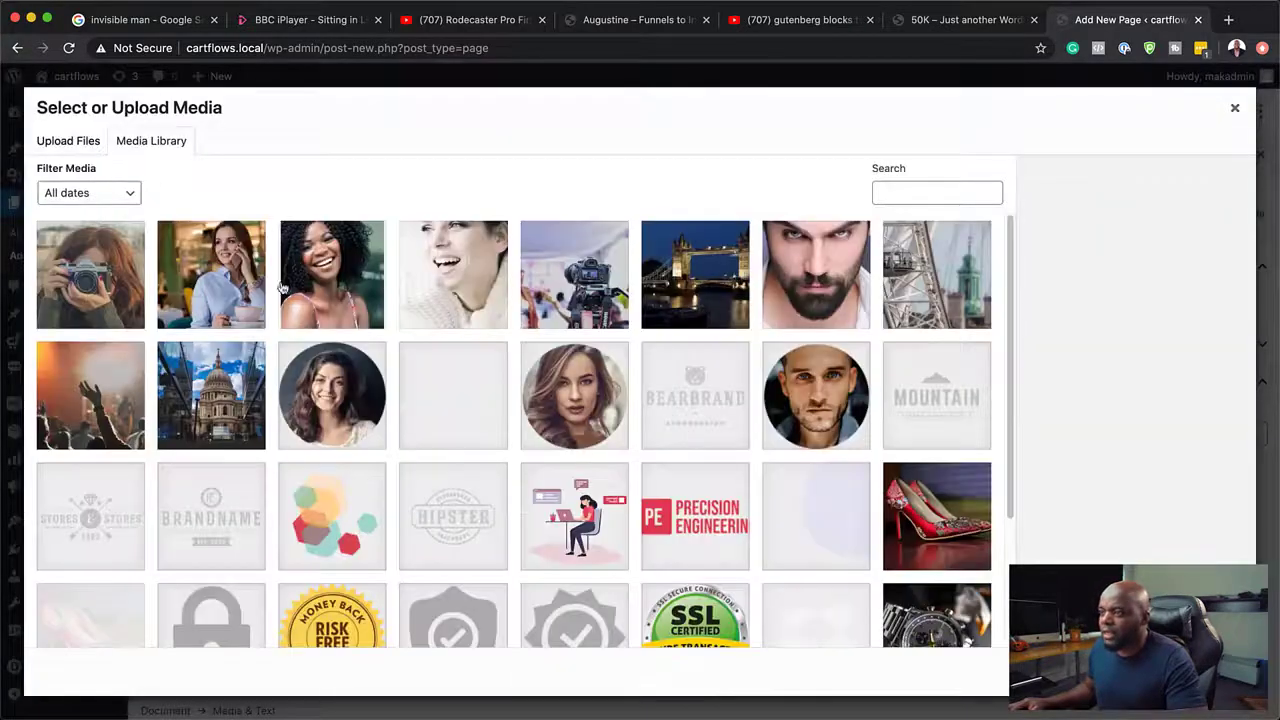
left_click(92, 285)
key("Return")
Open lorem2.com in a new browser tab and copy the first paragraph's text from "Lorem ipsum" through "Donec odio.".
left_click(630, 507)
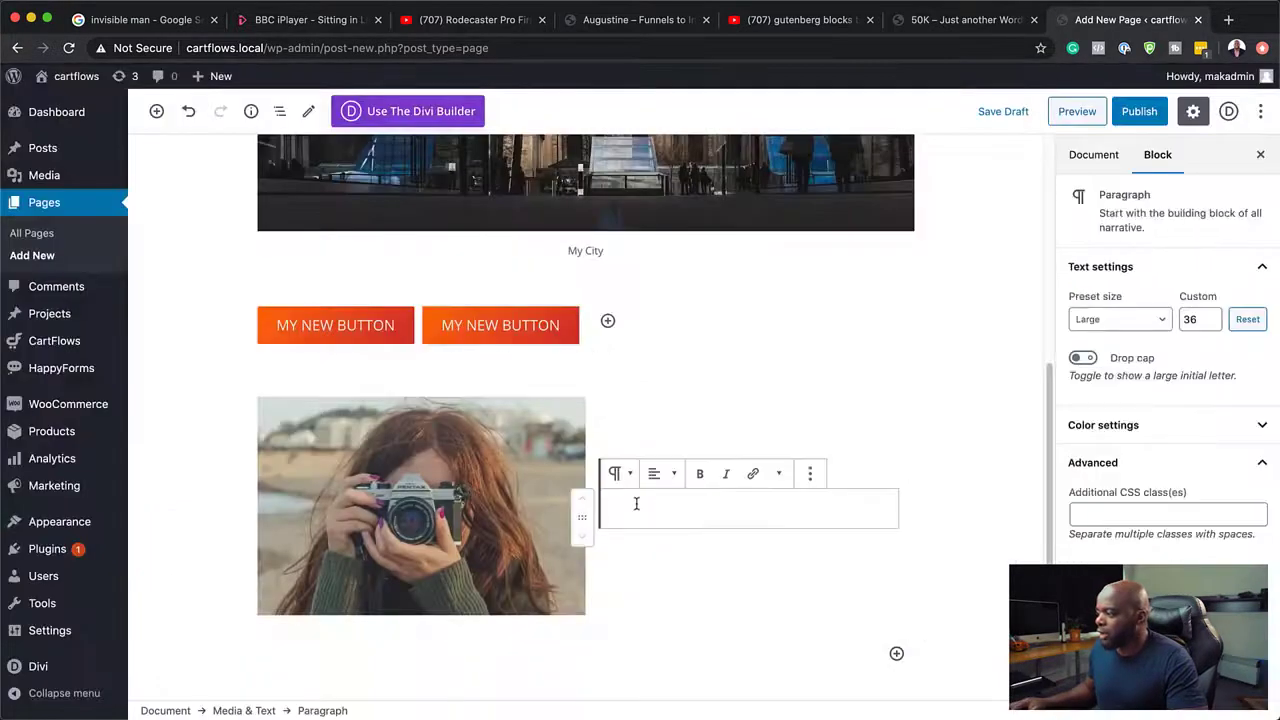
left_click(1229, 20)
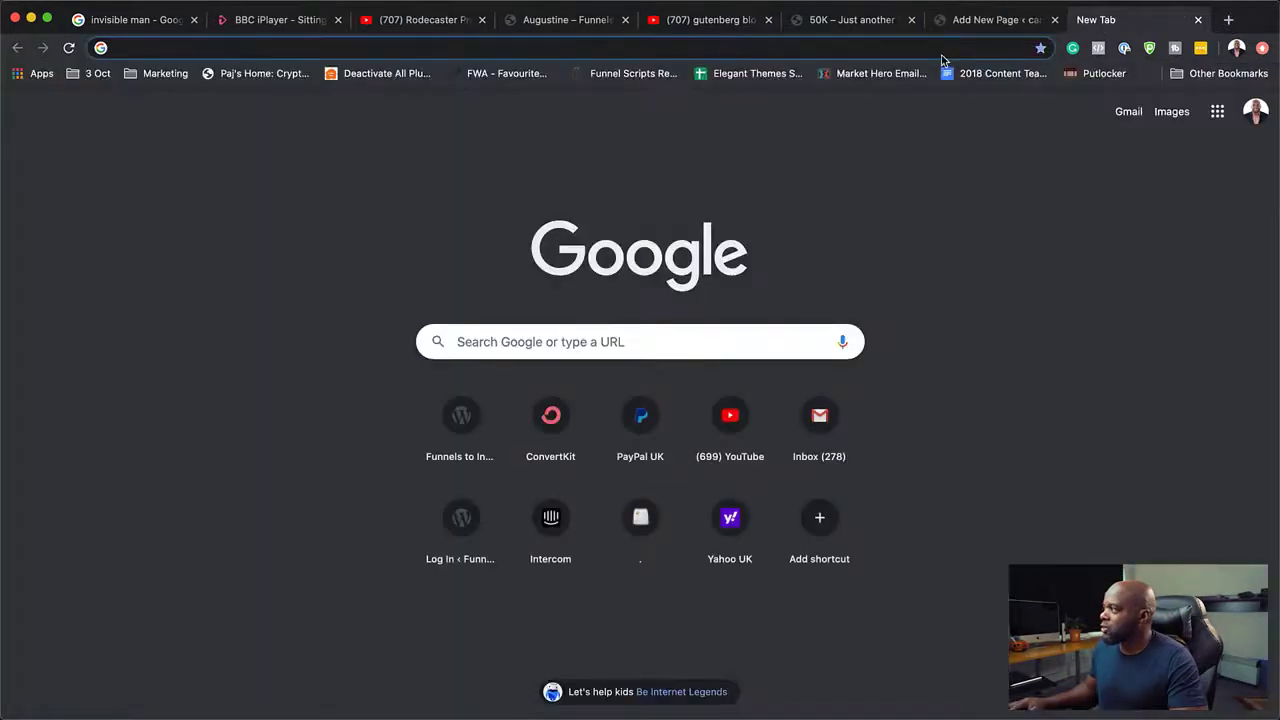
type("lore")
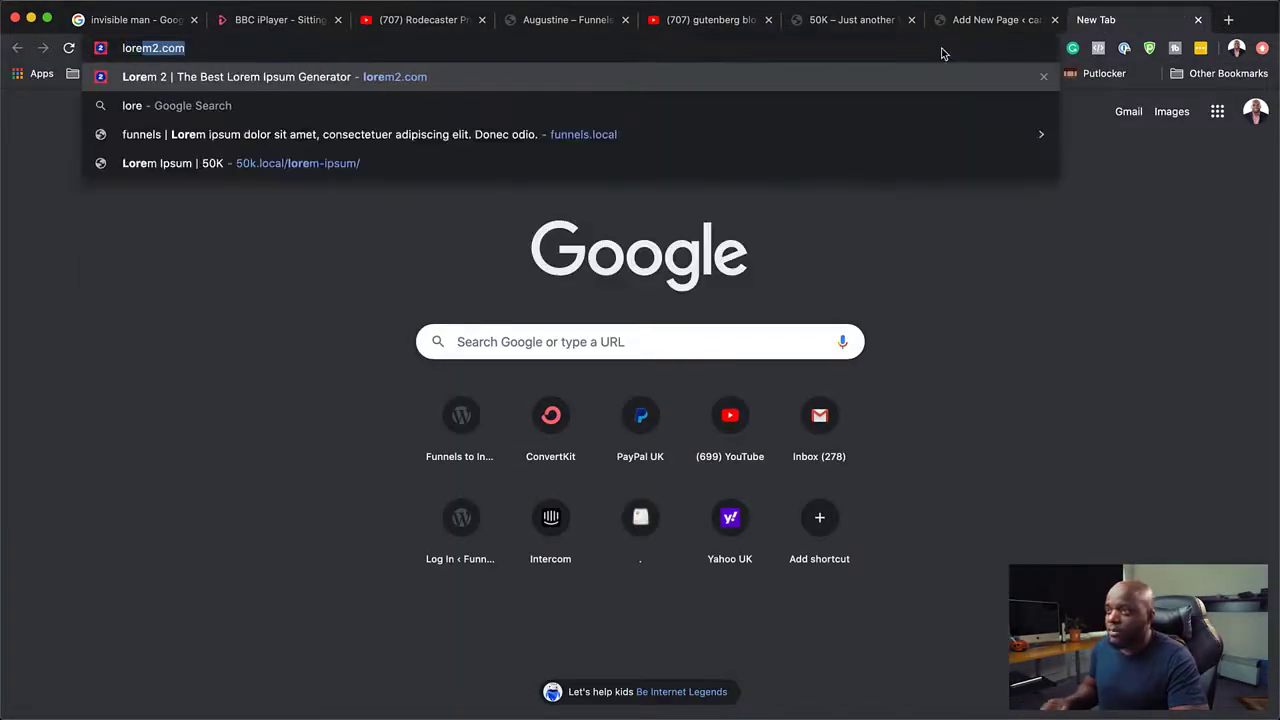
key("Return")
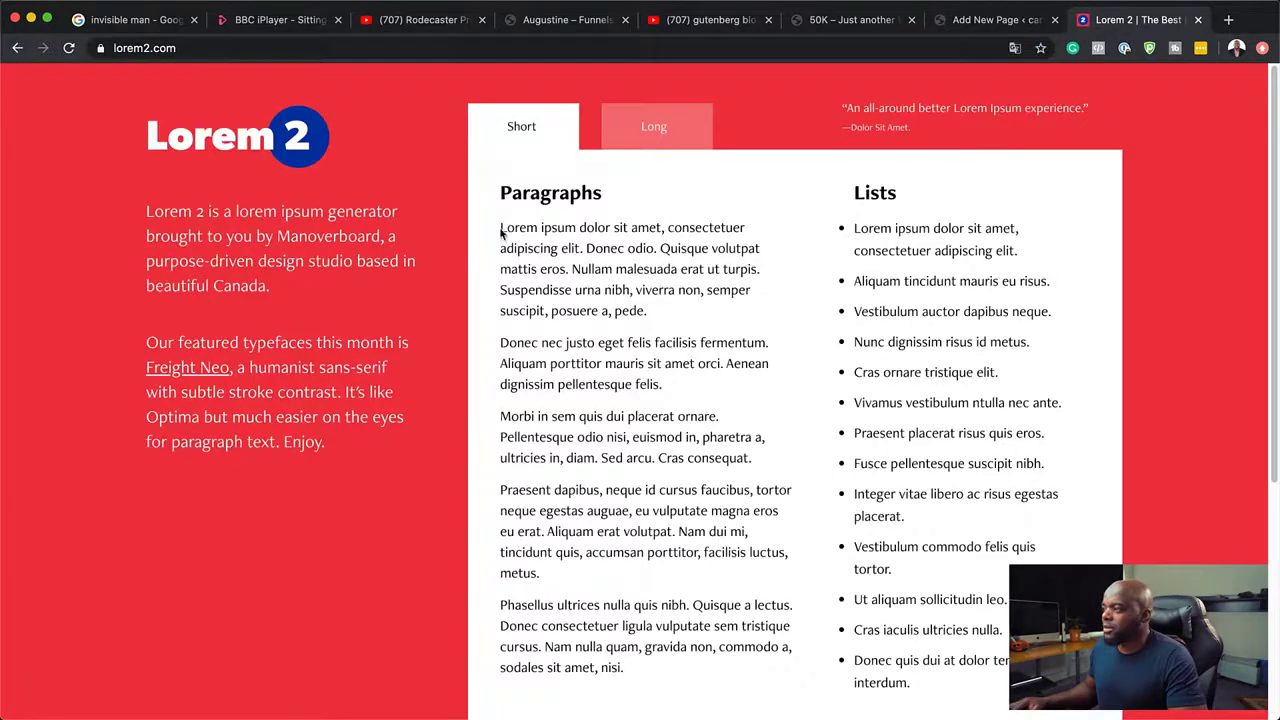
left_click_drag(501, 233, 660, 248)
key("ctrl+c")
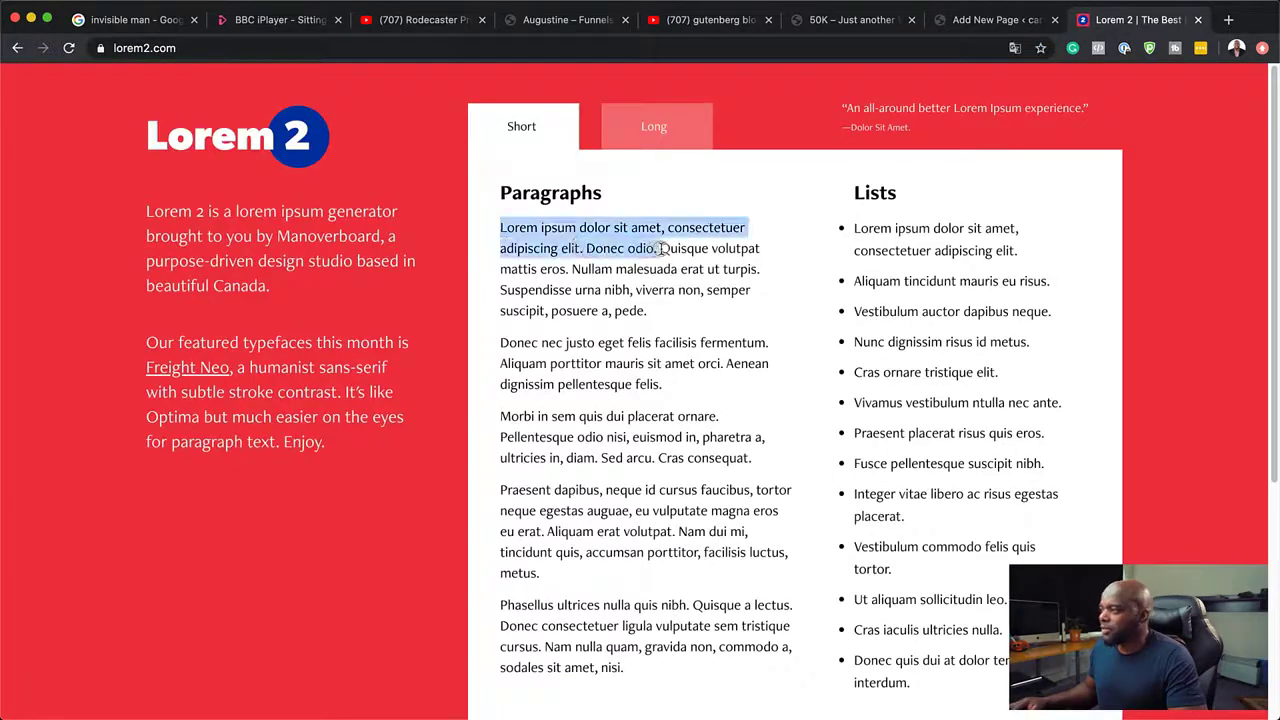
Return to the page editor and paste the copied lorem ipsum text into the content area beside the camera photo.
left_click(972, 22)
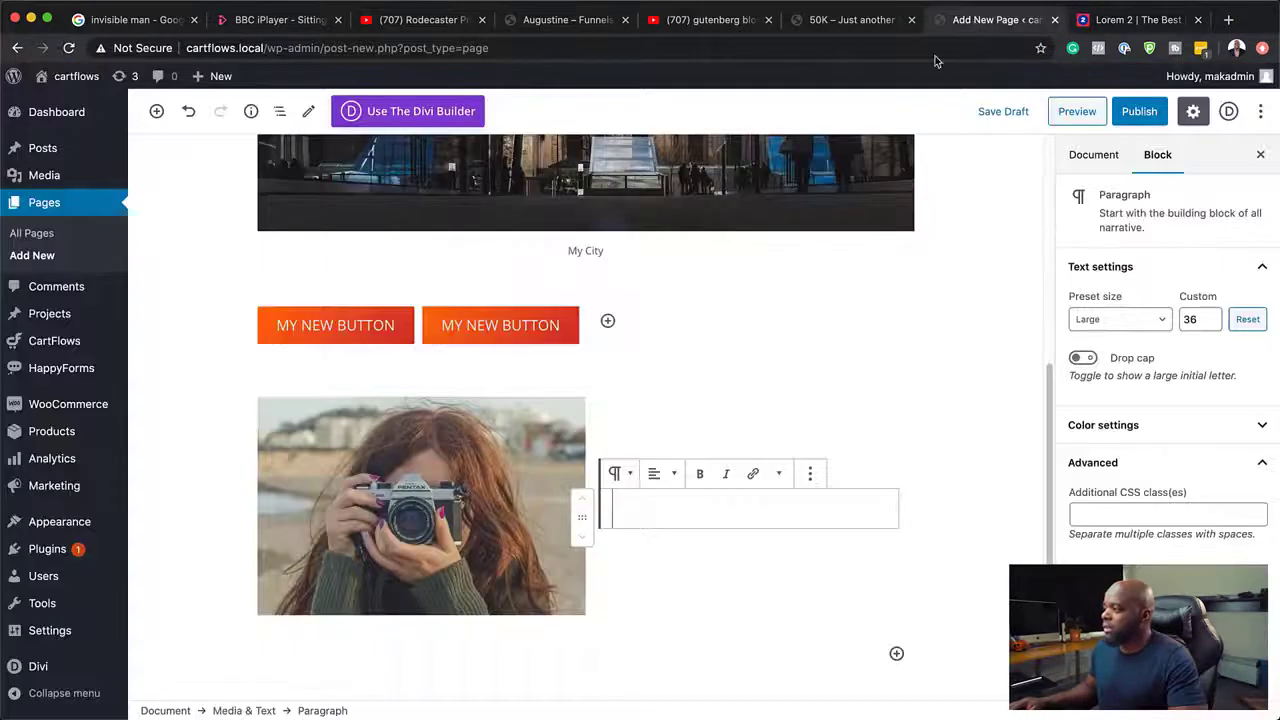
scroll(640, 495, "down", 1)
key("ctrl+v")
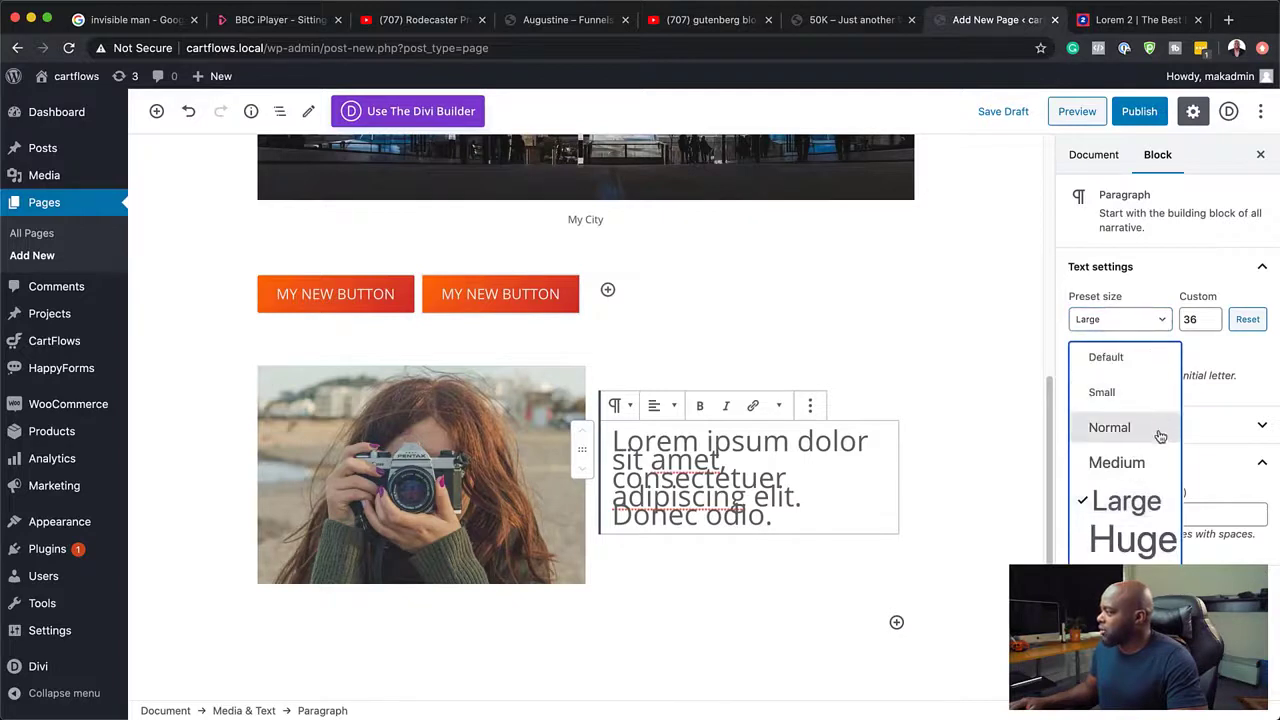
Try the Medium preset and a custom size of 22 for the pasted paragraph, and set its custom font size to 19.
left_click(1151, 461)
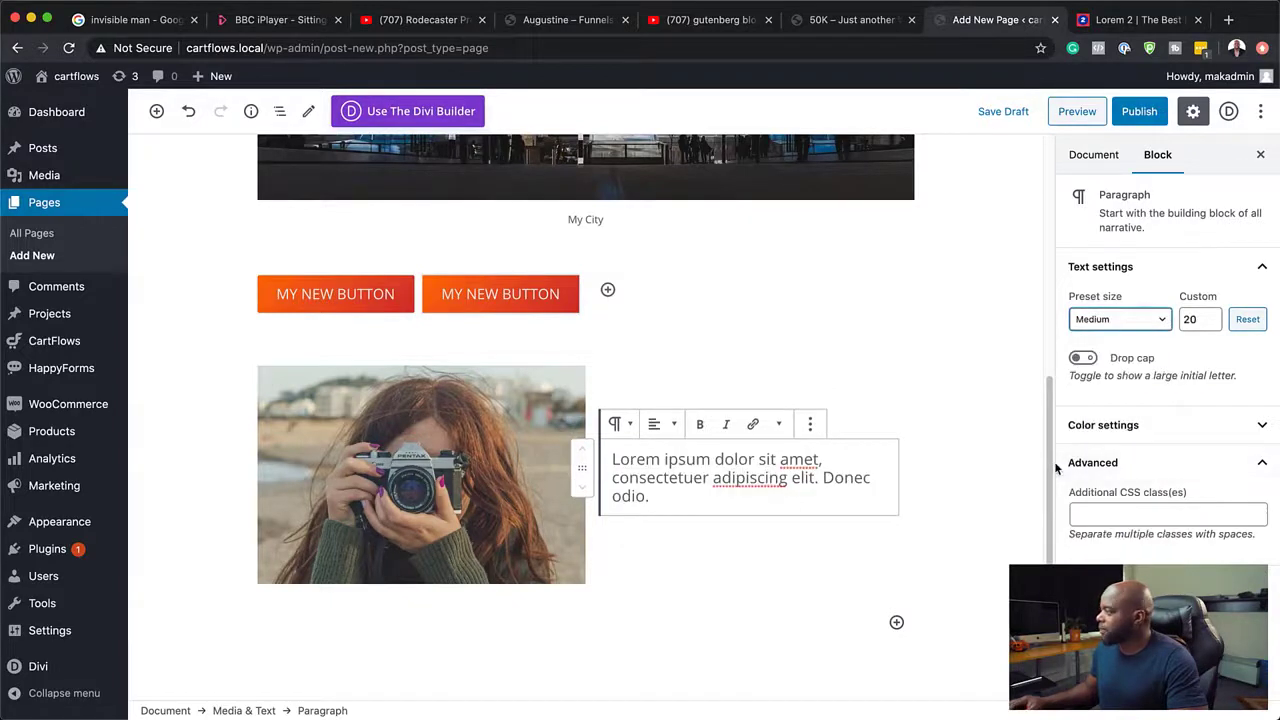
left_click(1062, 401)
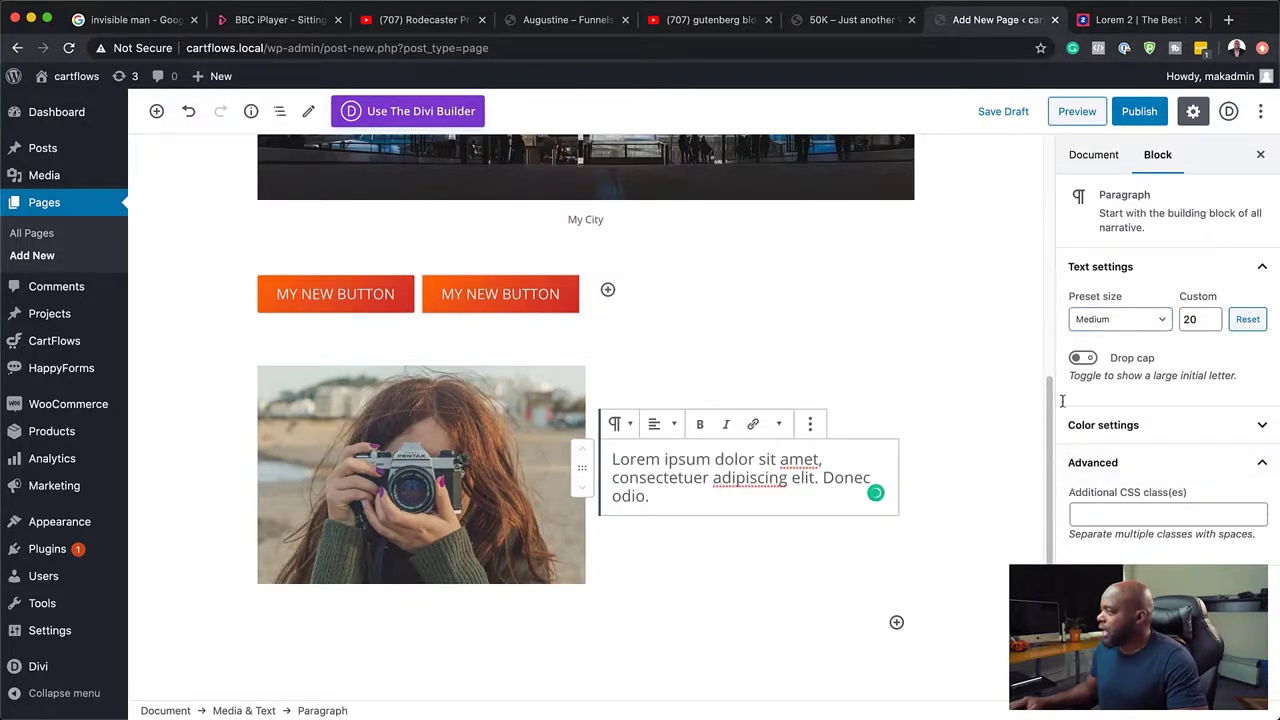
left_click(1213, 317)
left_click(1213, 317)
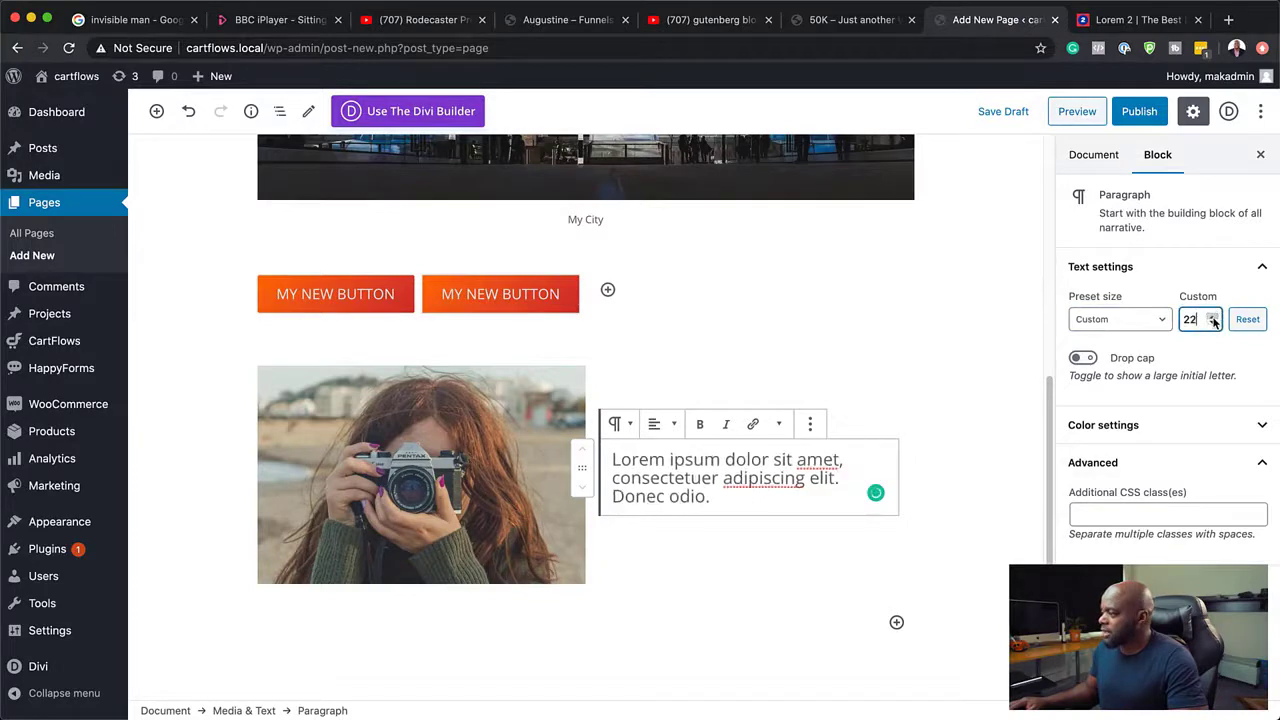
left_click(1213, 323)
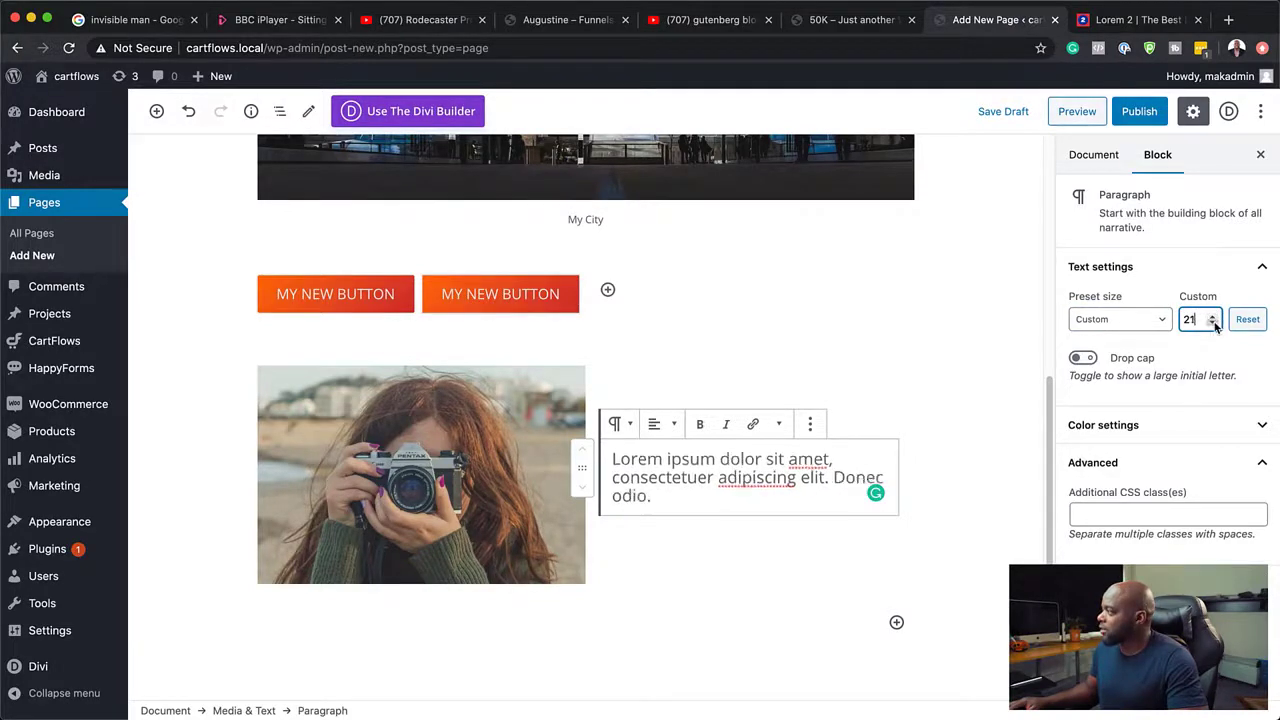
left_click(1213, 323)
left_click(1213, 323)
Set the lorem ipsum paragraph's text color to the dark near-black preset, and deselect the block.
left_click(1150, 428)
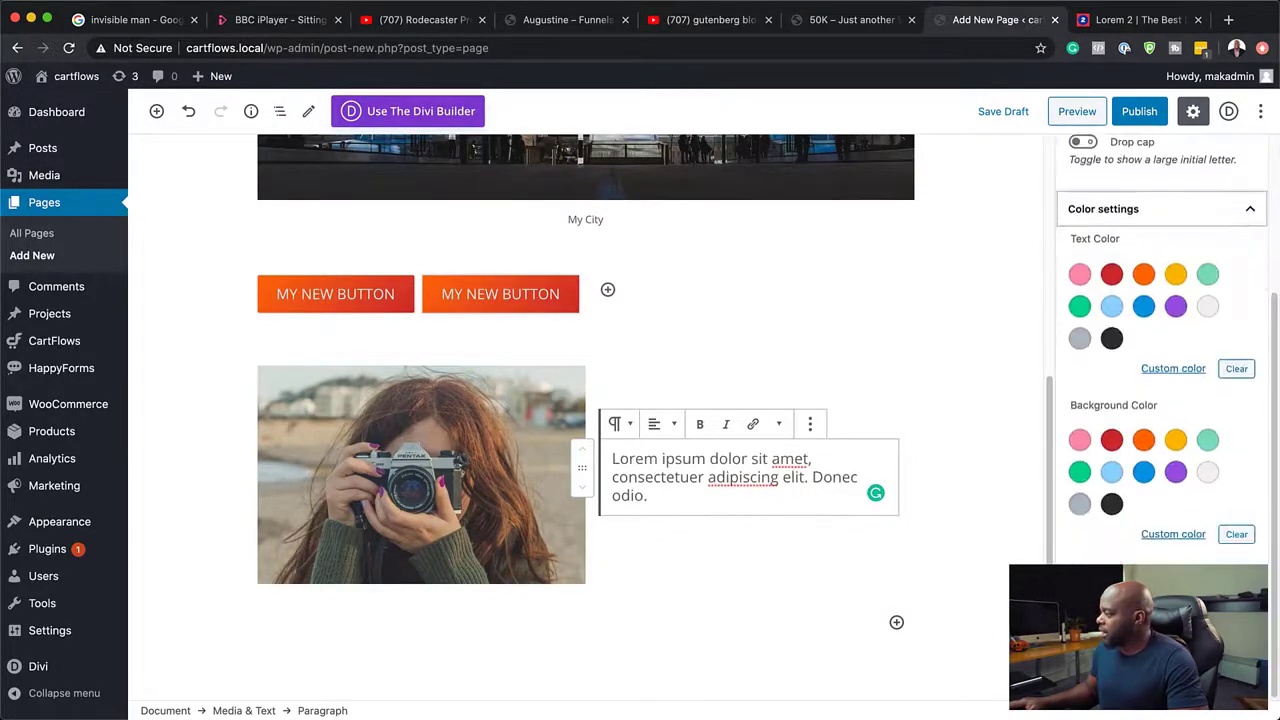
left_click(1111, 339)
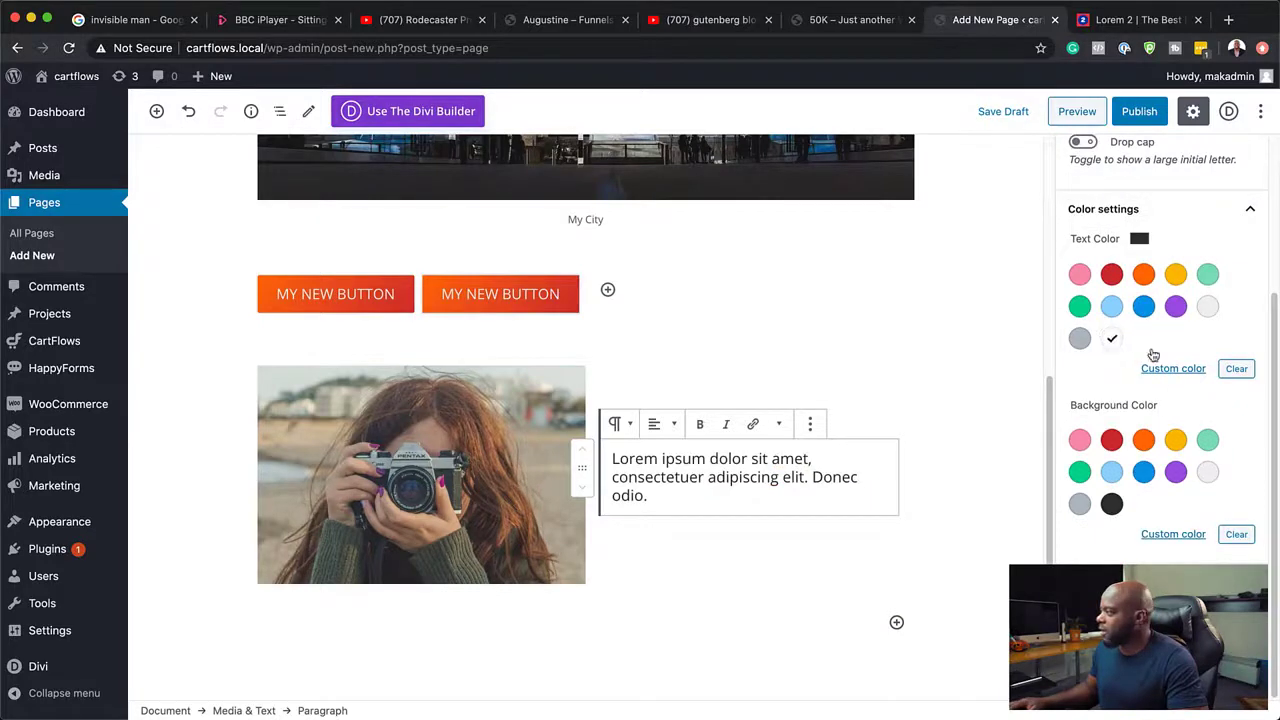
left_click(987, 403)
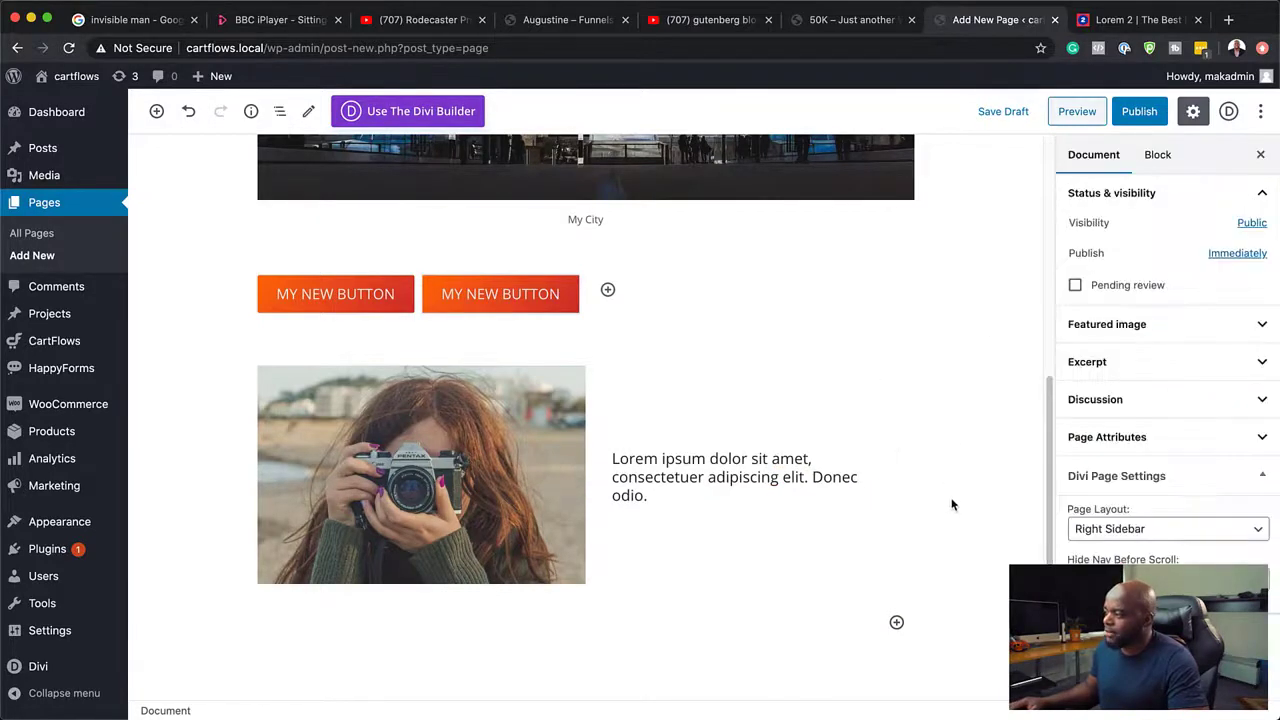
Move the Media & Text block with the camera photo above the two buttons, directly beneath the city image, and deselect it.
scroll(900, 580, "down", 2)
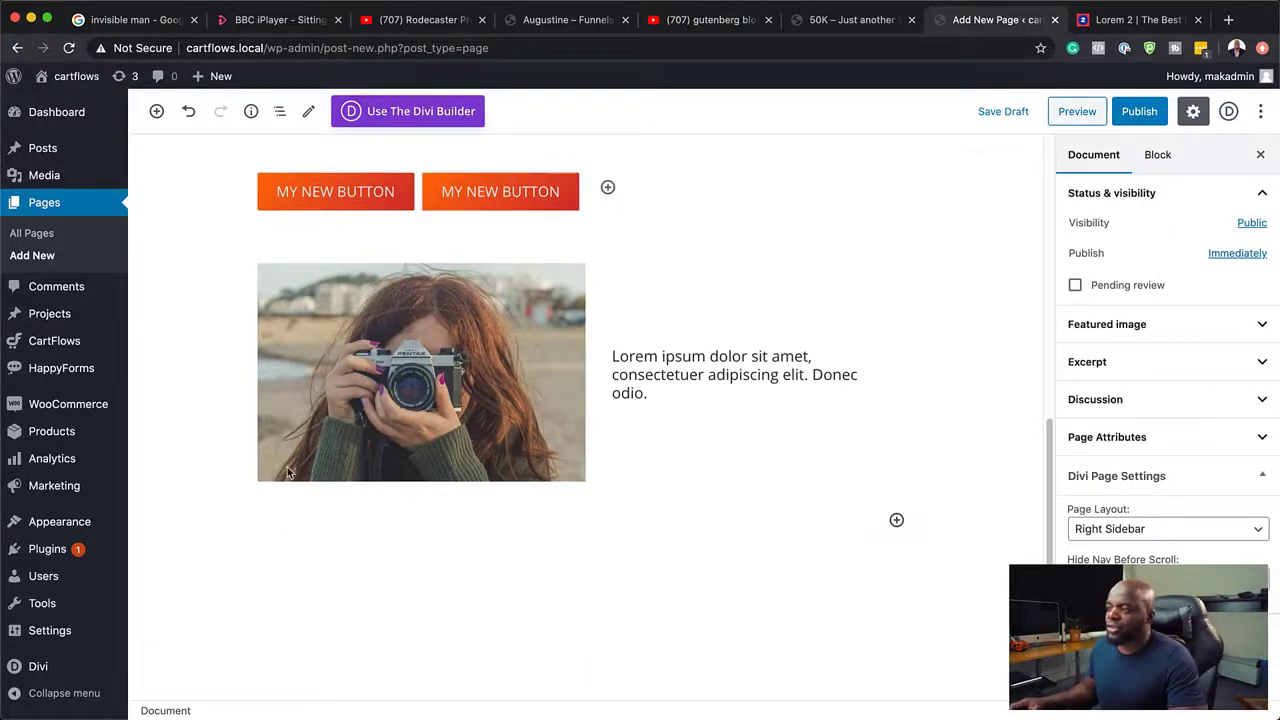
scroll(288, 473, "up", 3)
left_click(276, 358)
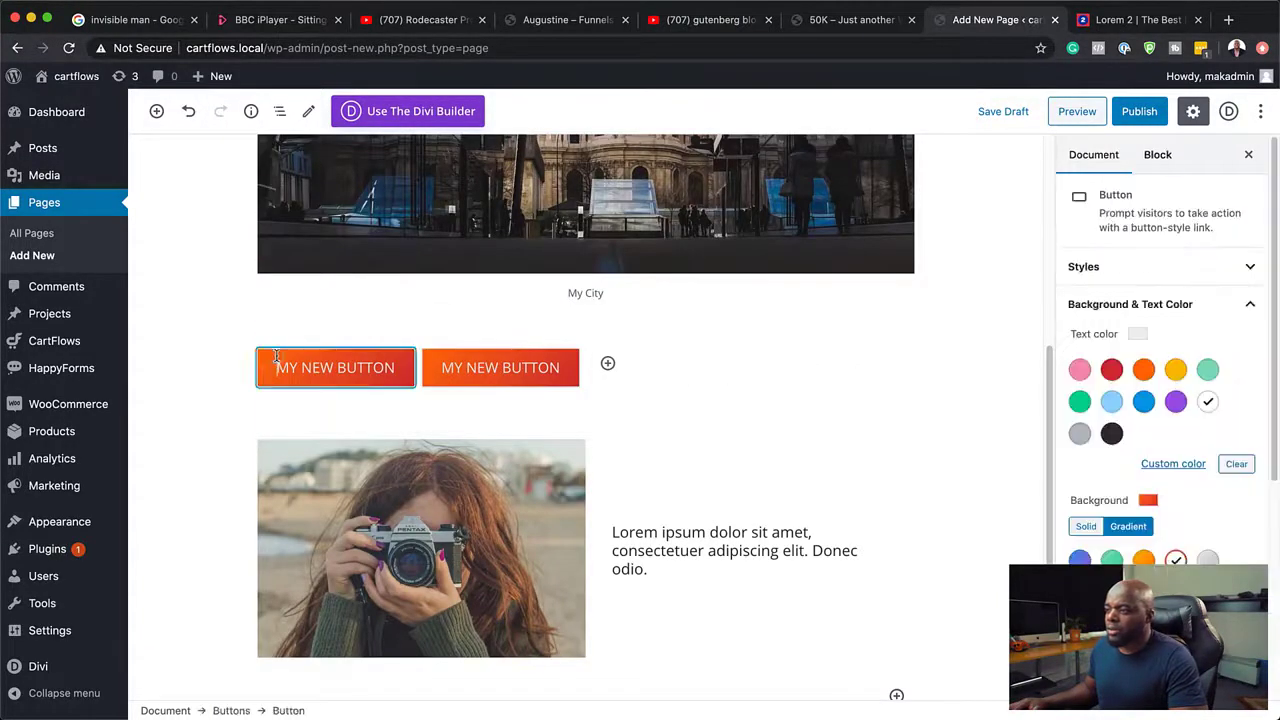
left_click(239, 379)
left_click(392, 367)
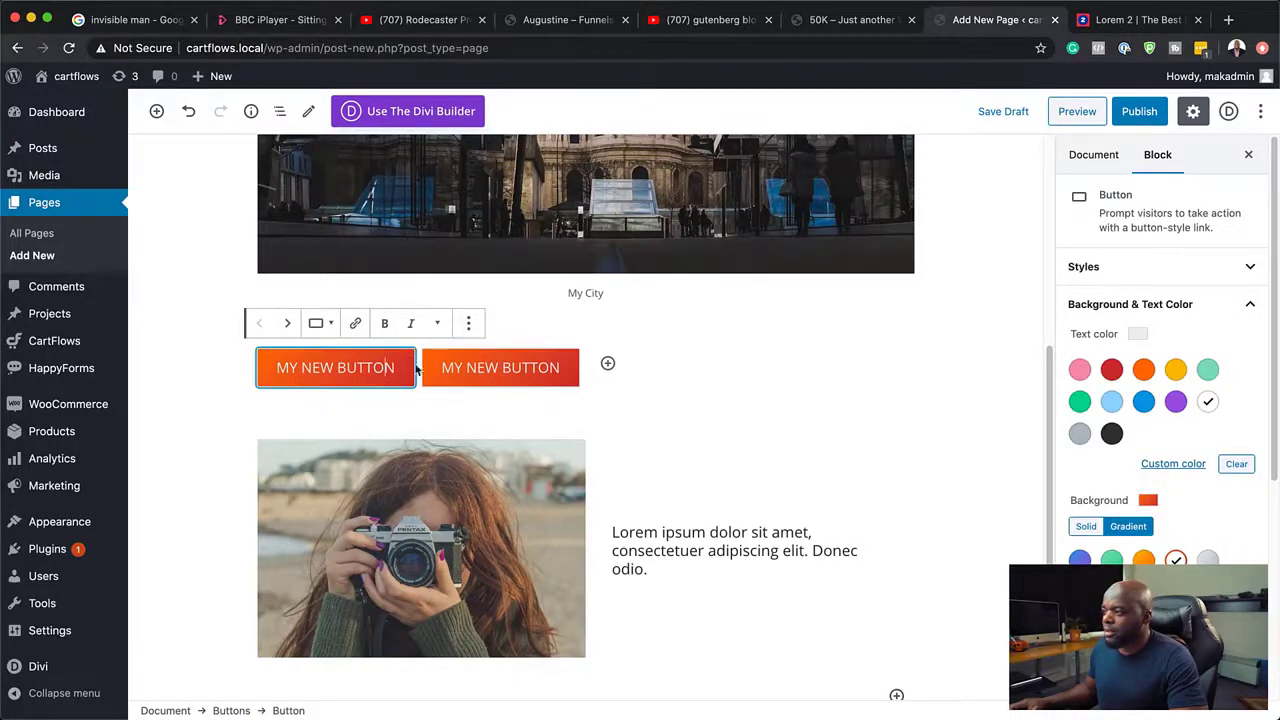
left_click(318, 485)
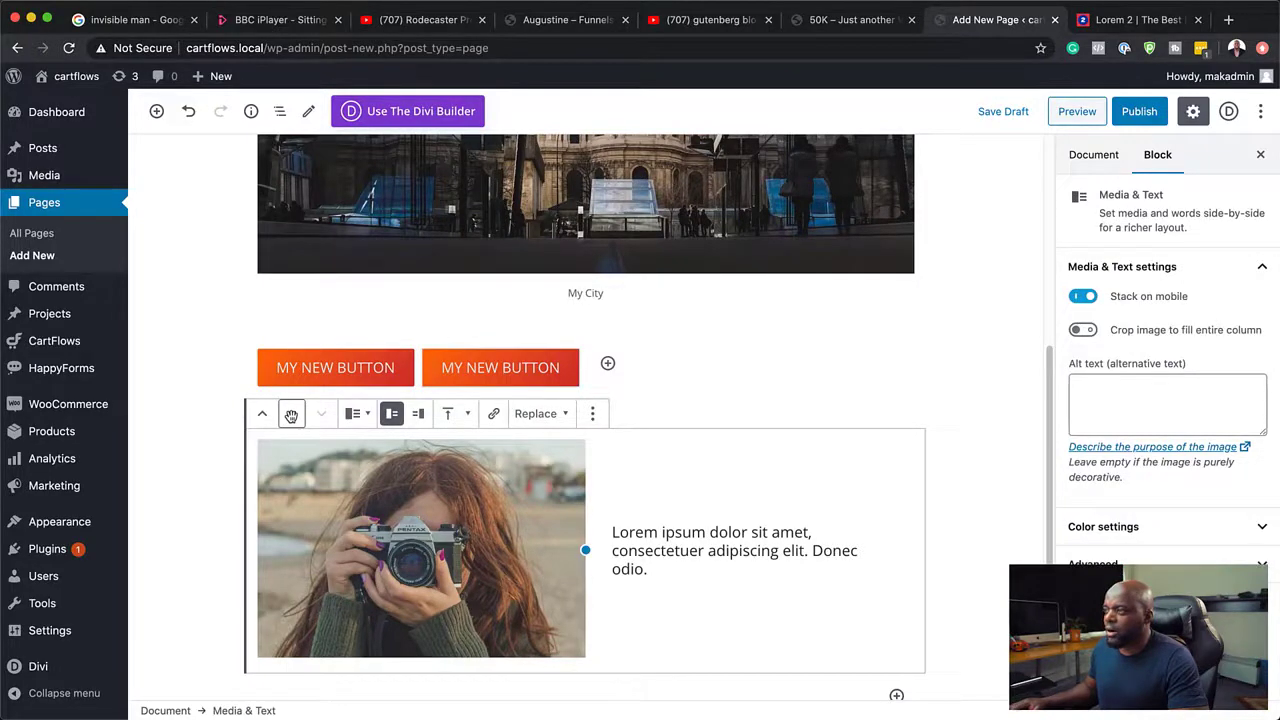
left_click_drag(293, 416, 303, 310)
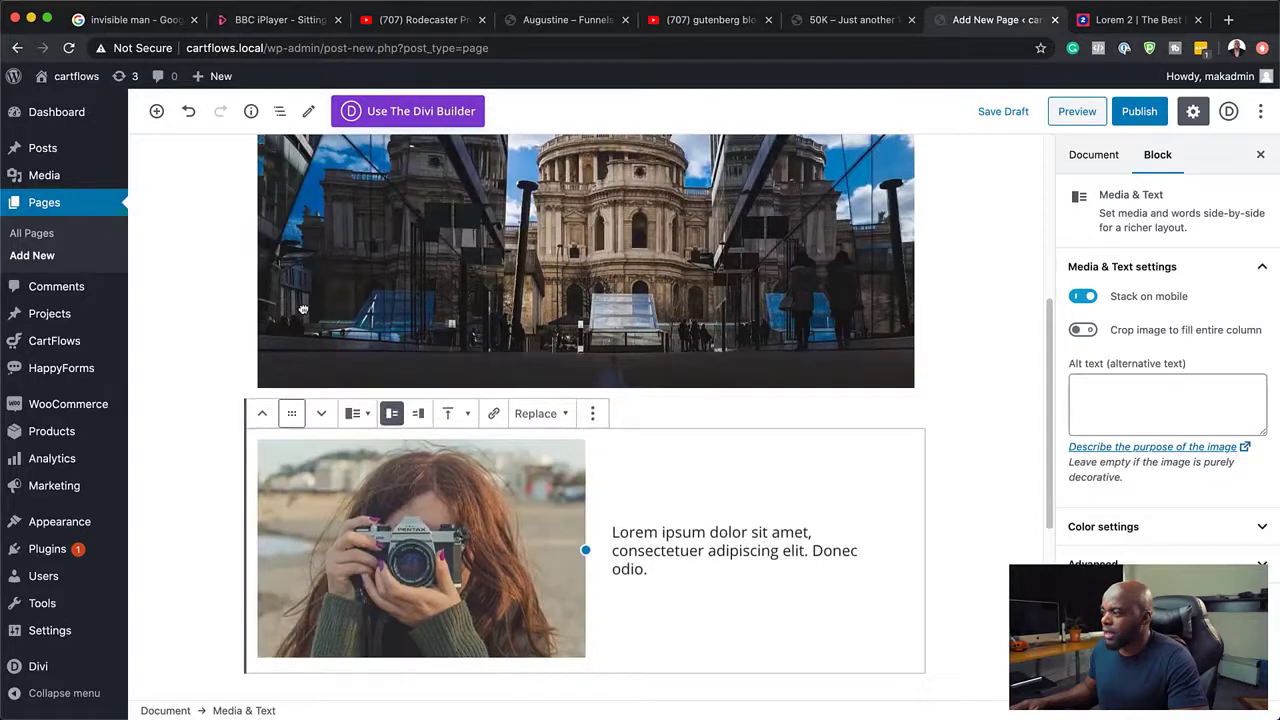
left_click(198, 476)
scroll(208, 490, "down", 5)
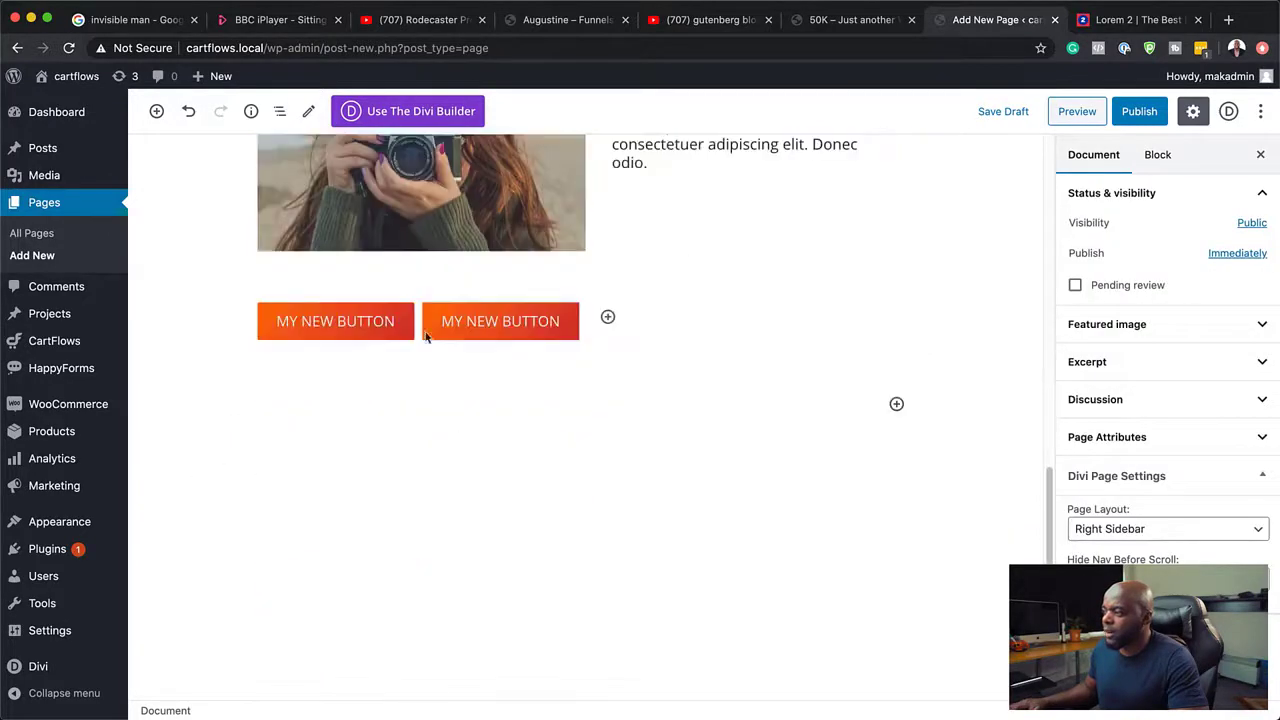
left_click(509, 321)
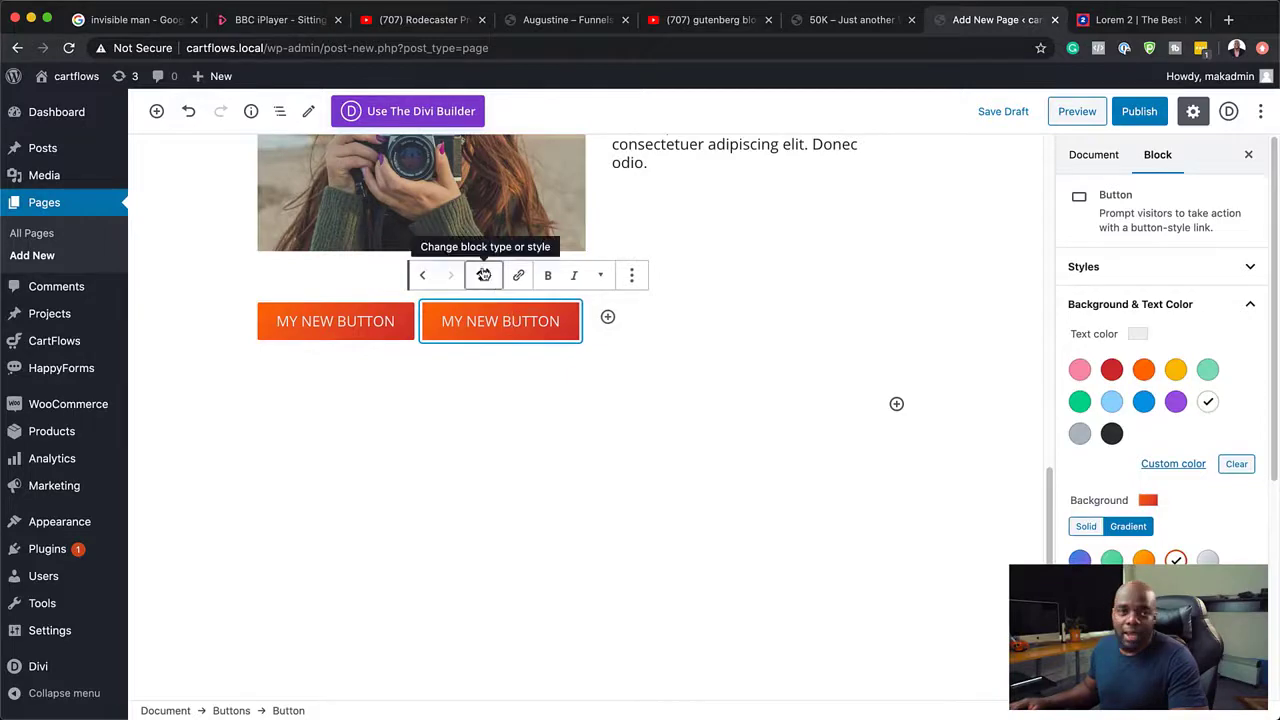
scroll(368, 327, "up", 2)
scroll(368, 327, "up", 5)
scroll(581, 417, "down", 6)
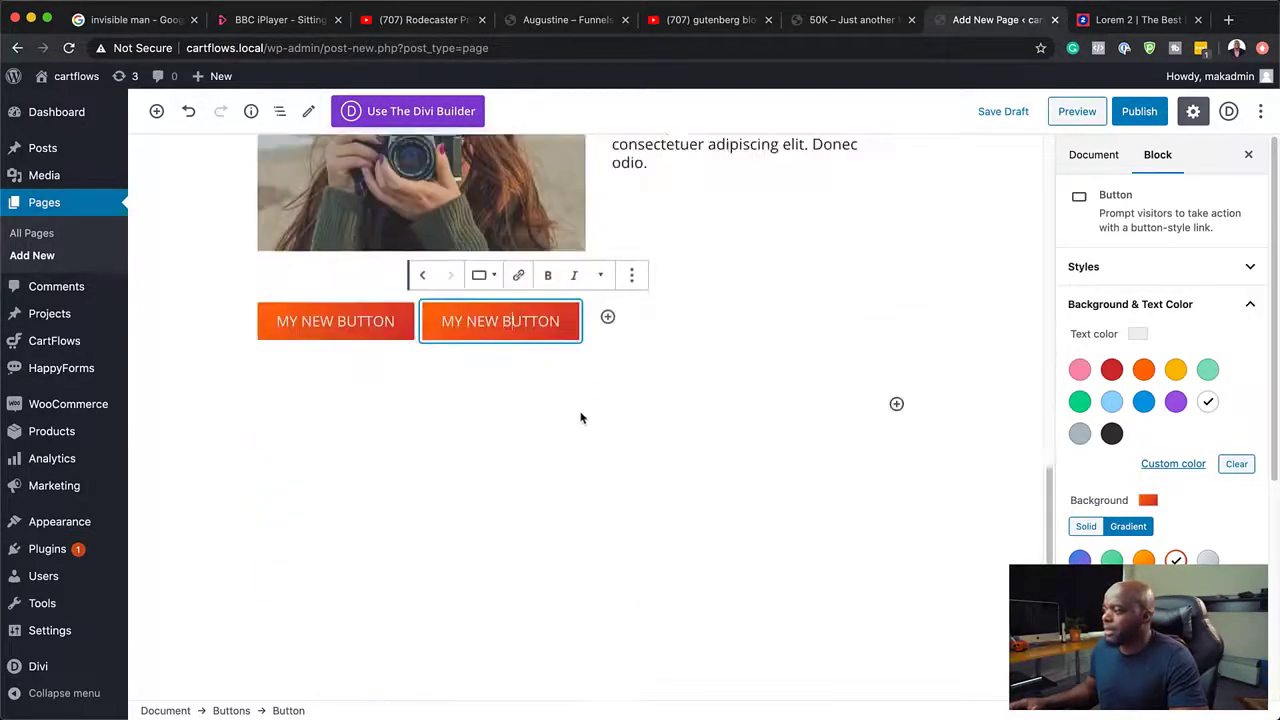
Insert a Divi Layout block in the empty paragraph below the two buttons.
left_click(896, 404)
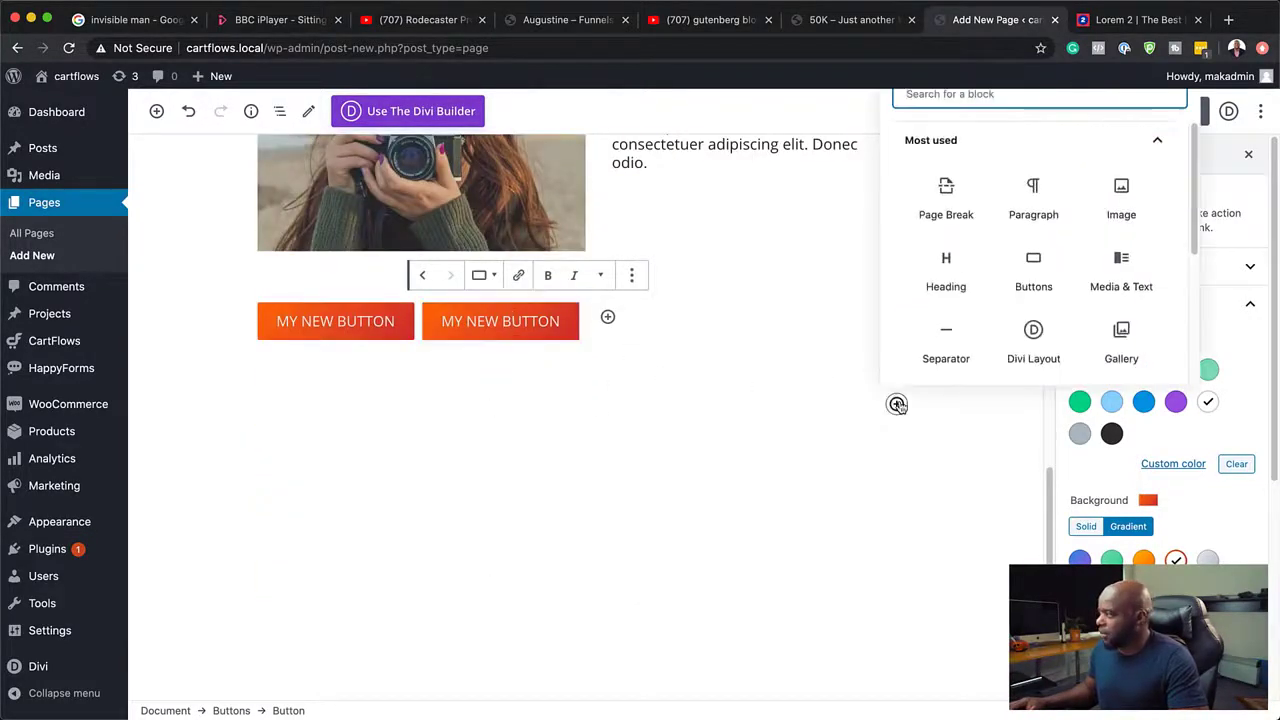
left_click(800, 404)
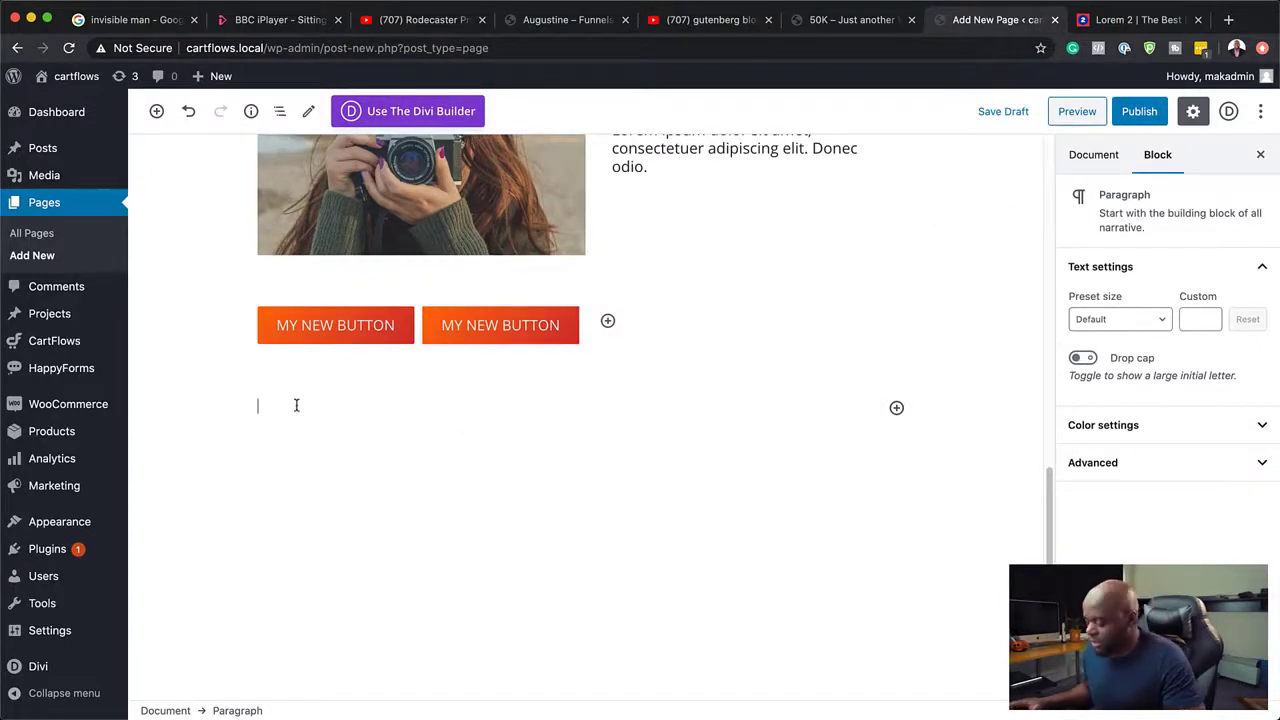
type("/")
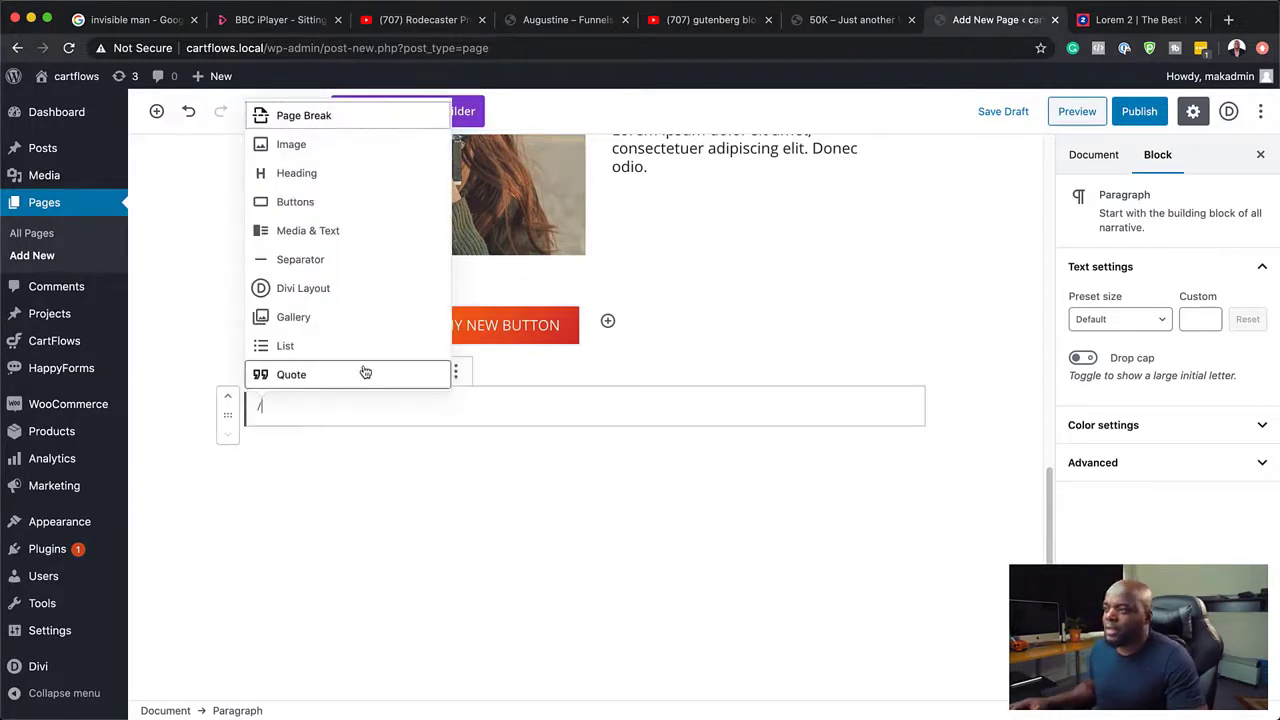
left_click(341, 290)
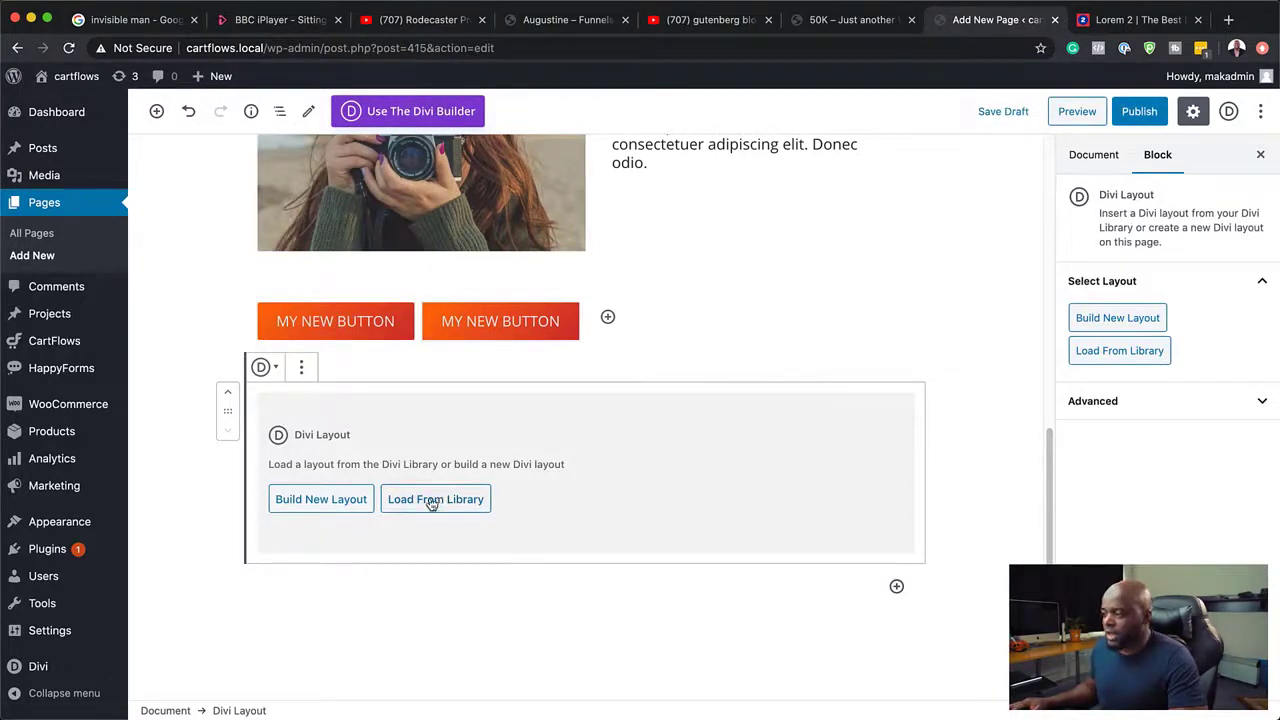
Build a new Divi layout from scratch, choose a row structure and insert a Video module into it.
left_click(321, 499)
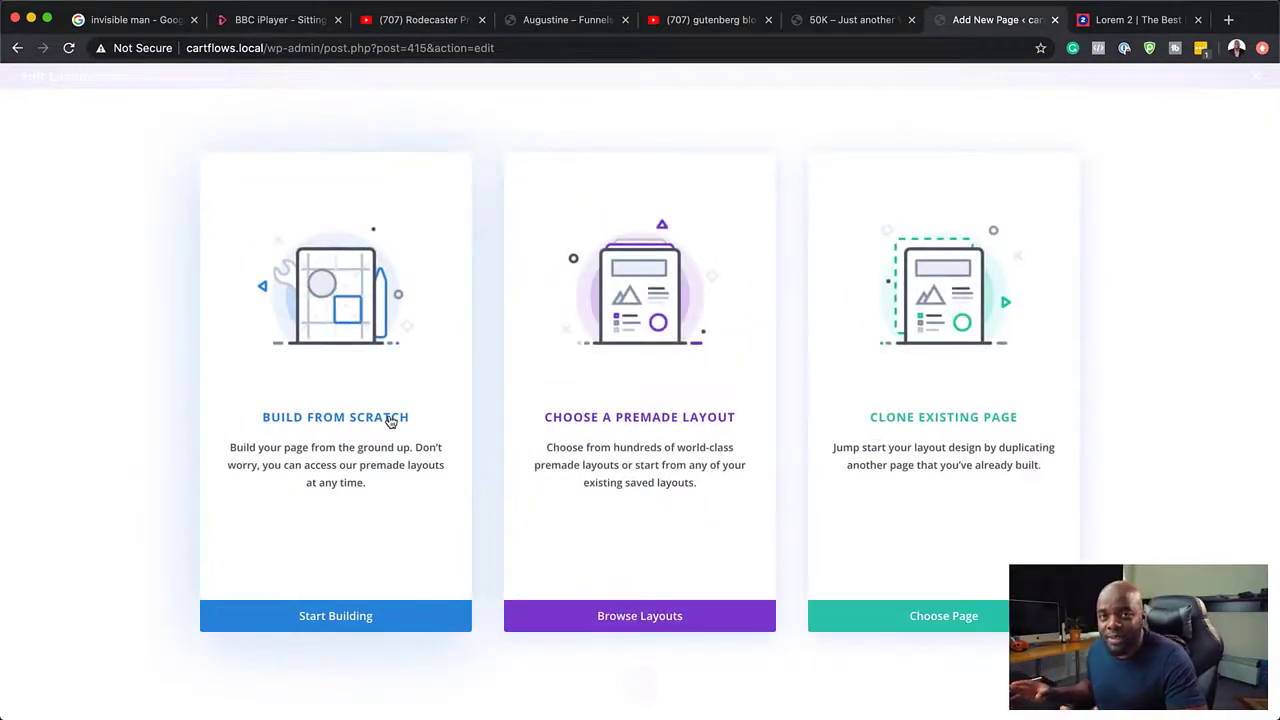
left_click(390, 421)
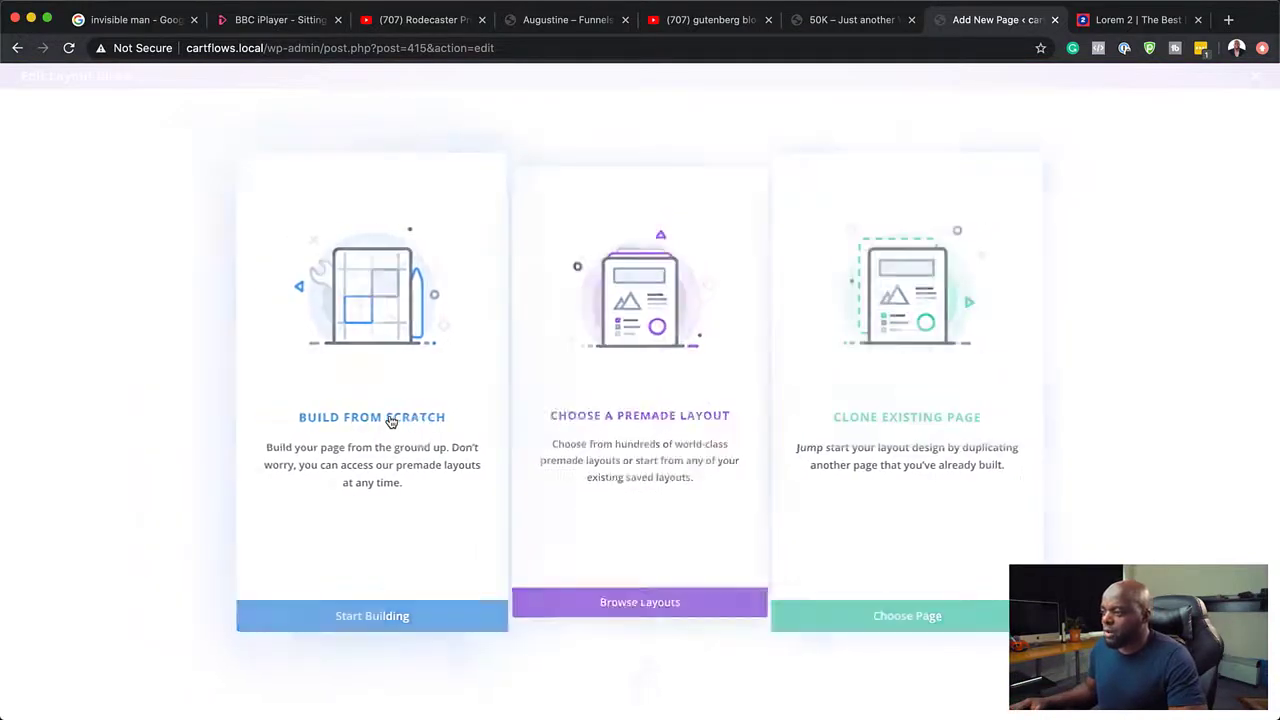
left_click(548, 296)
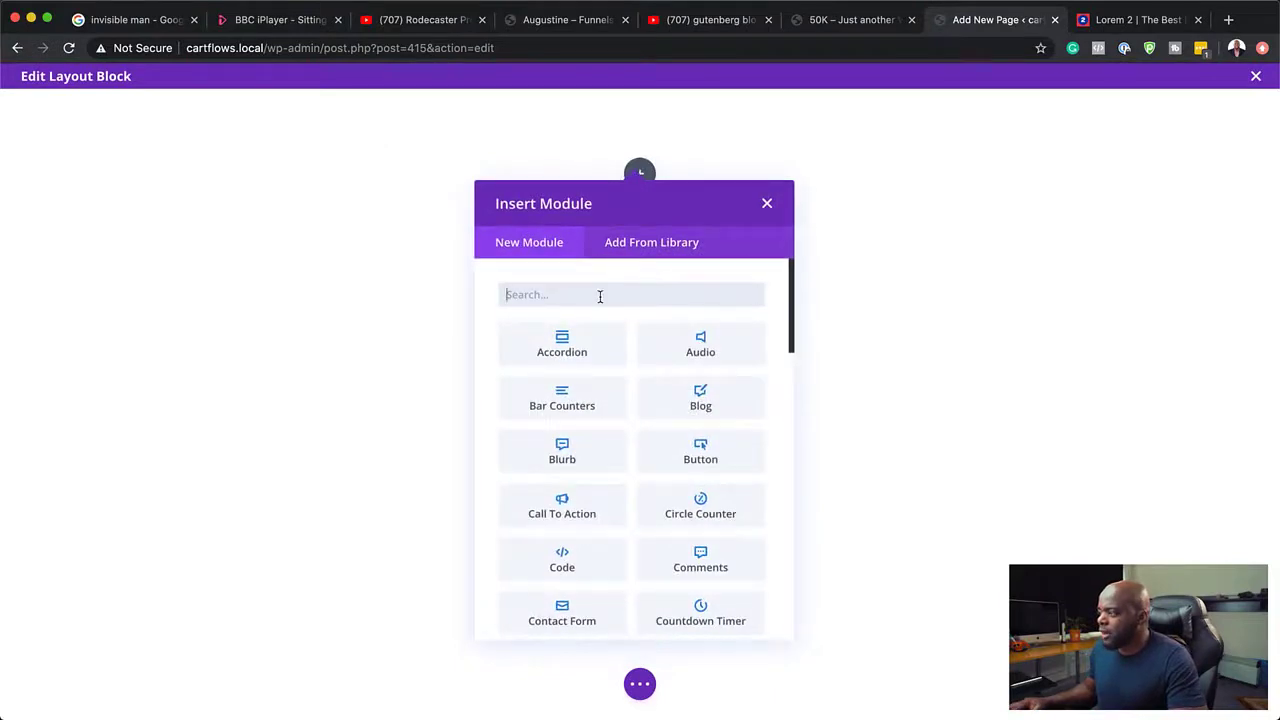
type("video")
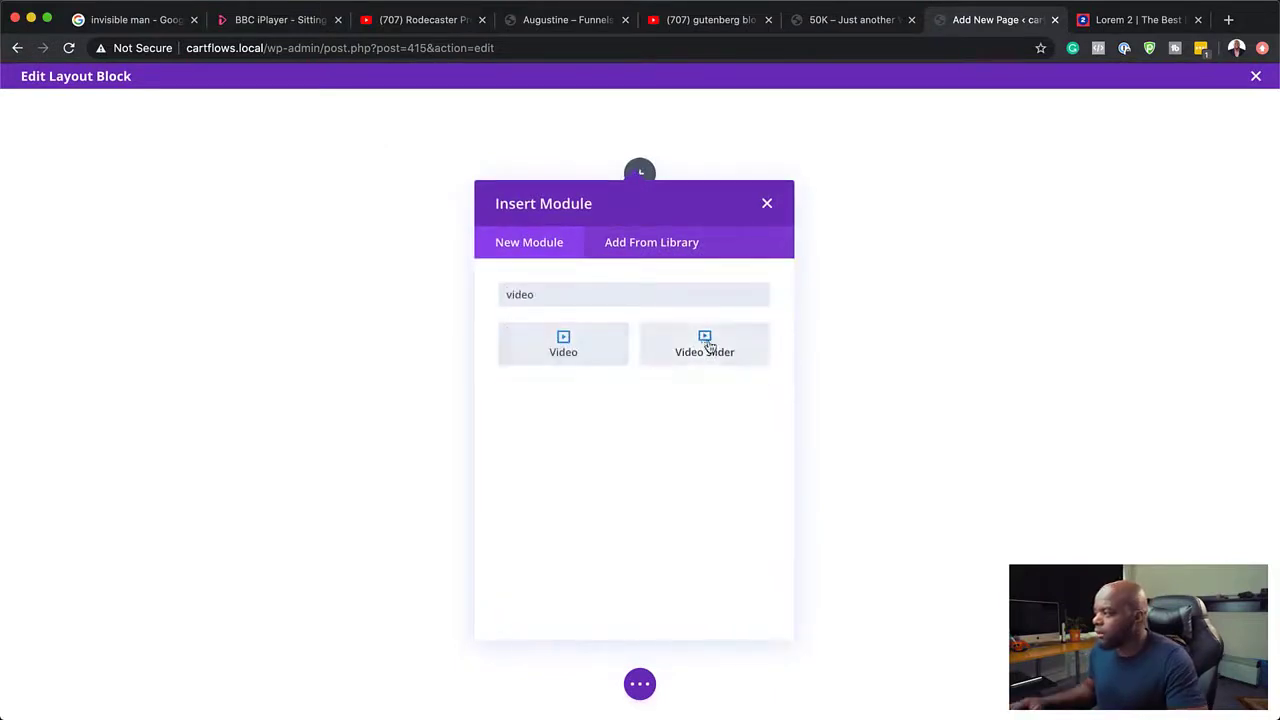
left_click(563, 343)
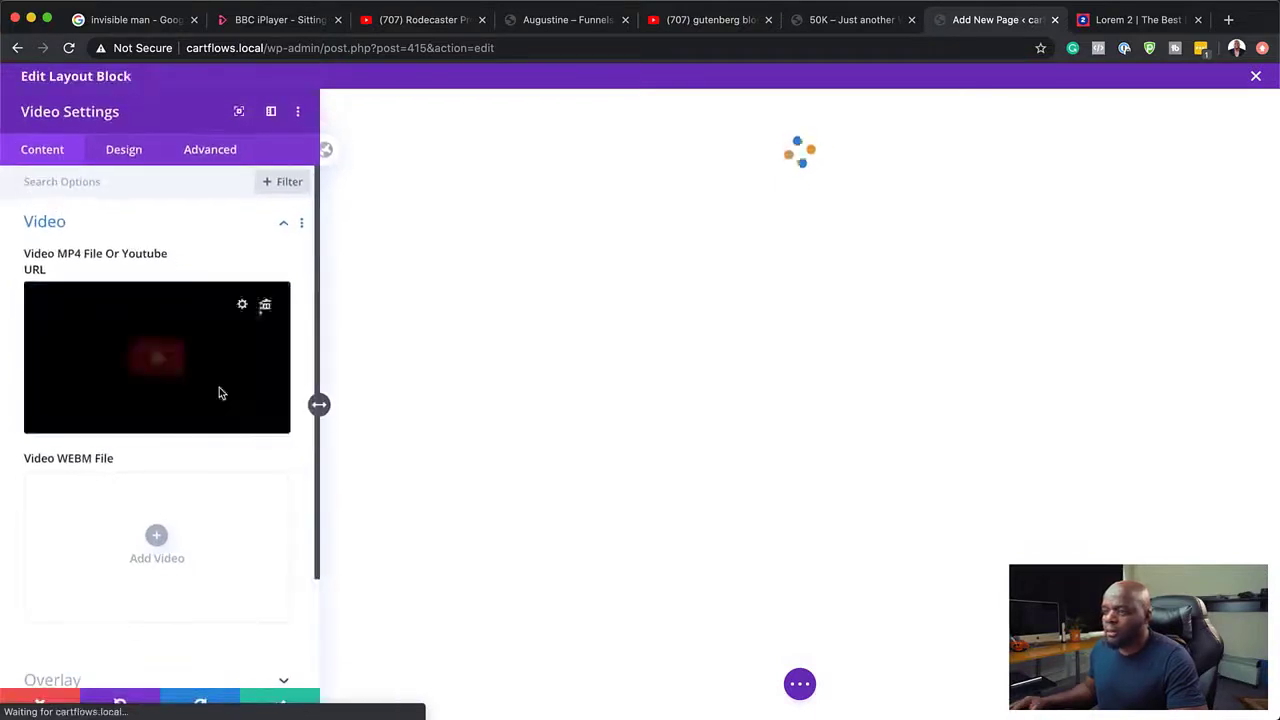
Set the video's overlay image to the media library photo of the woman in a striped shirt talking on the phone.
scroll(165, 537, "down", 2)
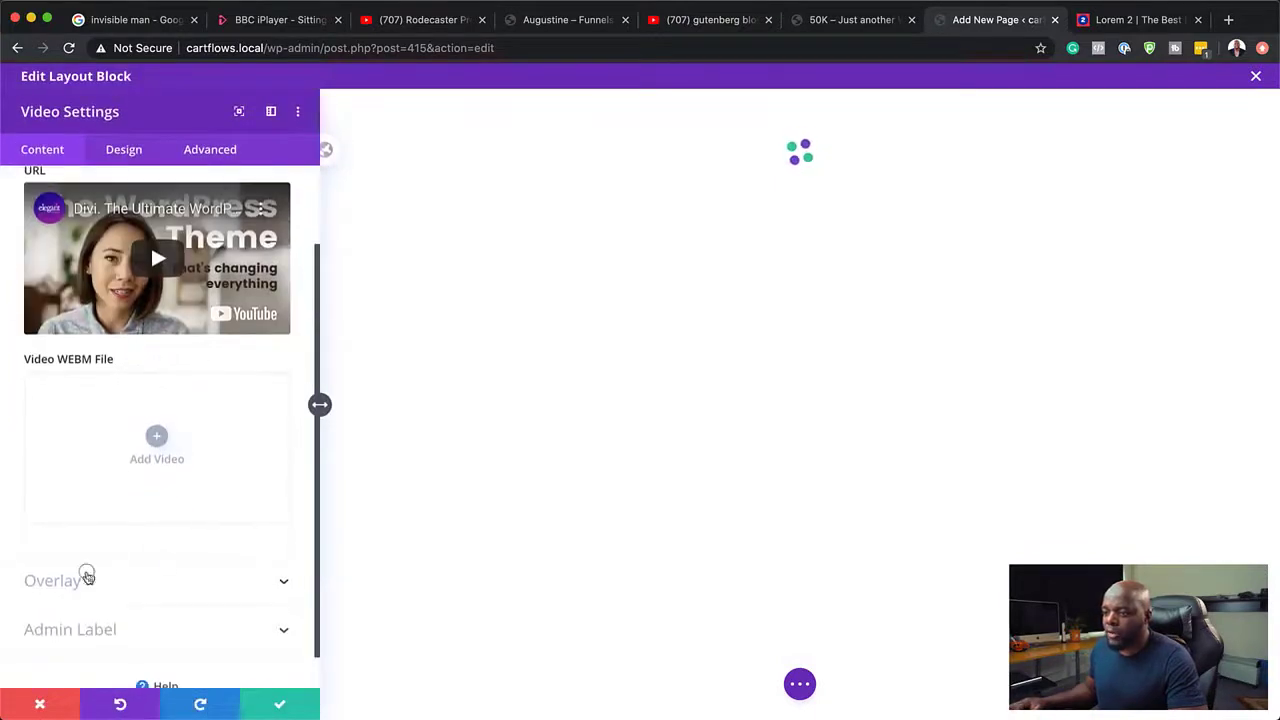
left_click(86, 576)
left_click(160, 390)
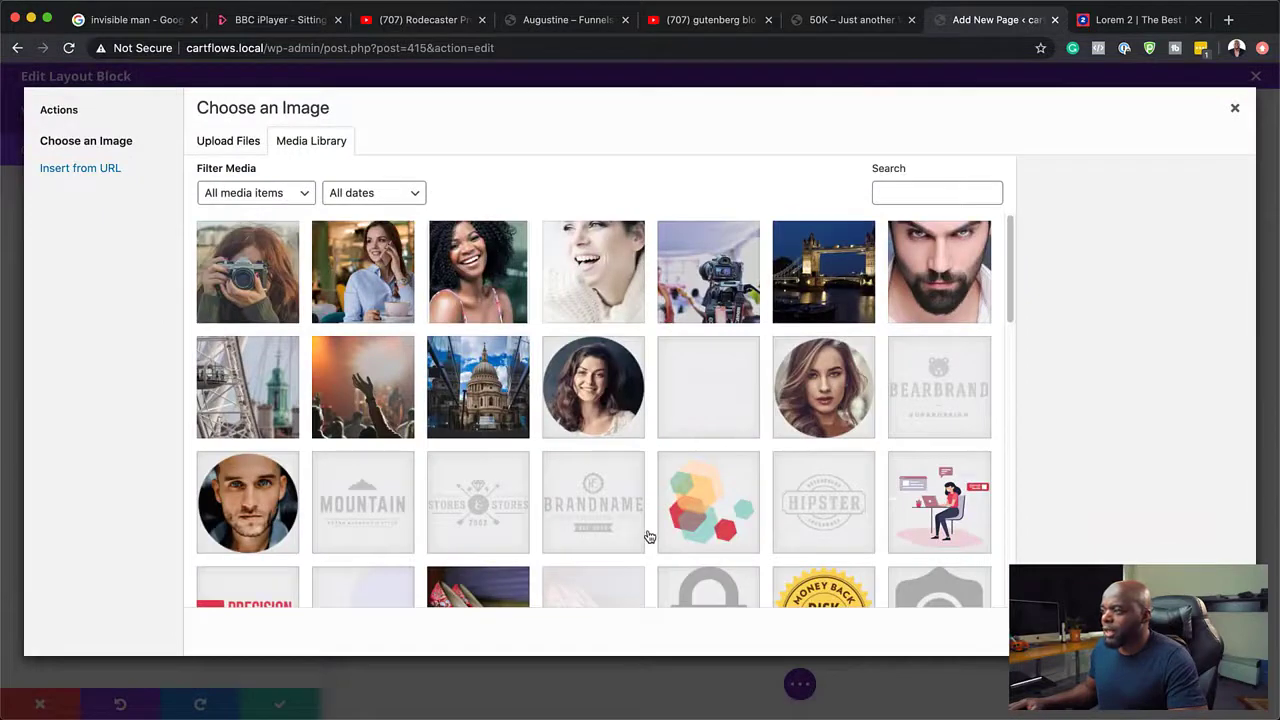
left_click(370, 281)
left_click(1190, 632)
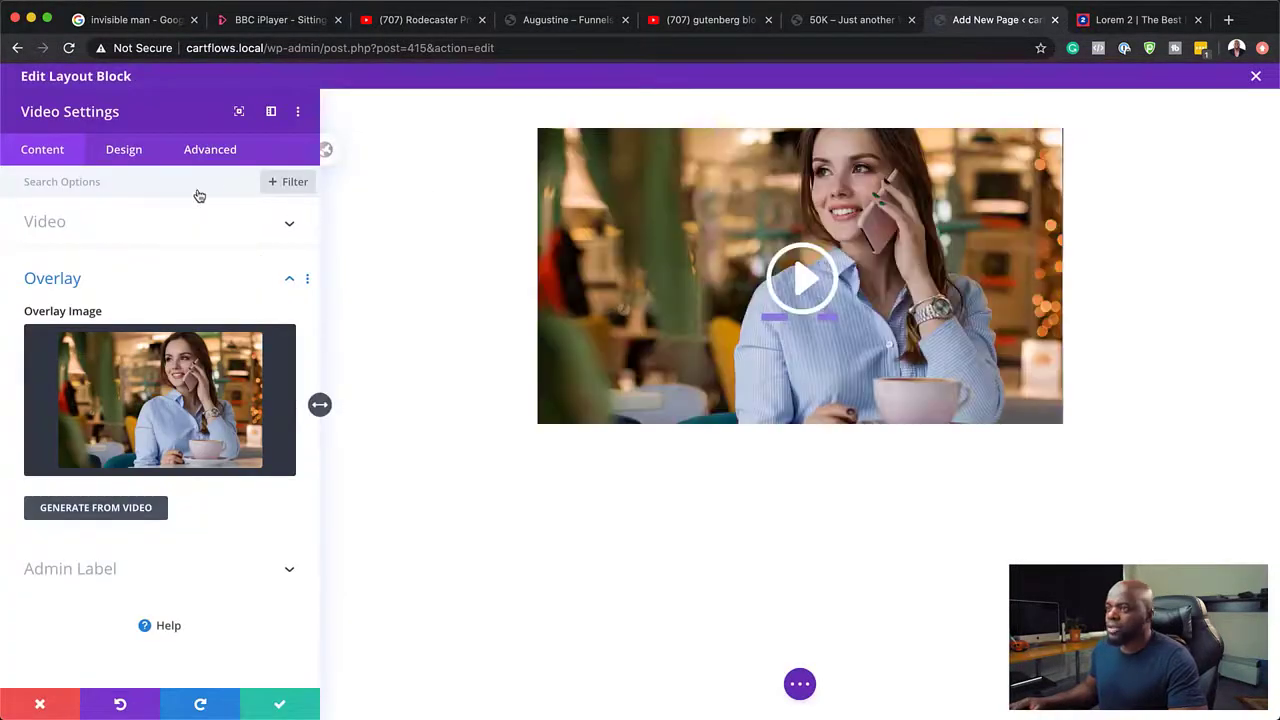
Enable a custom play icon size of 62px for the video, save the module settings and close the layout editor.
left_click(109, 156)
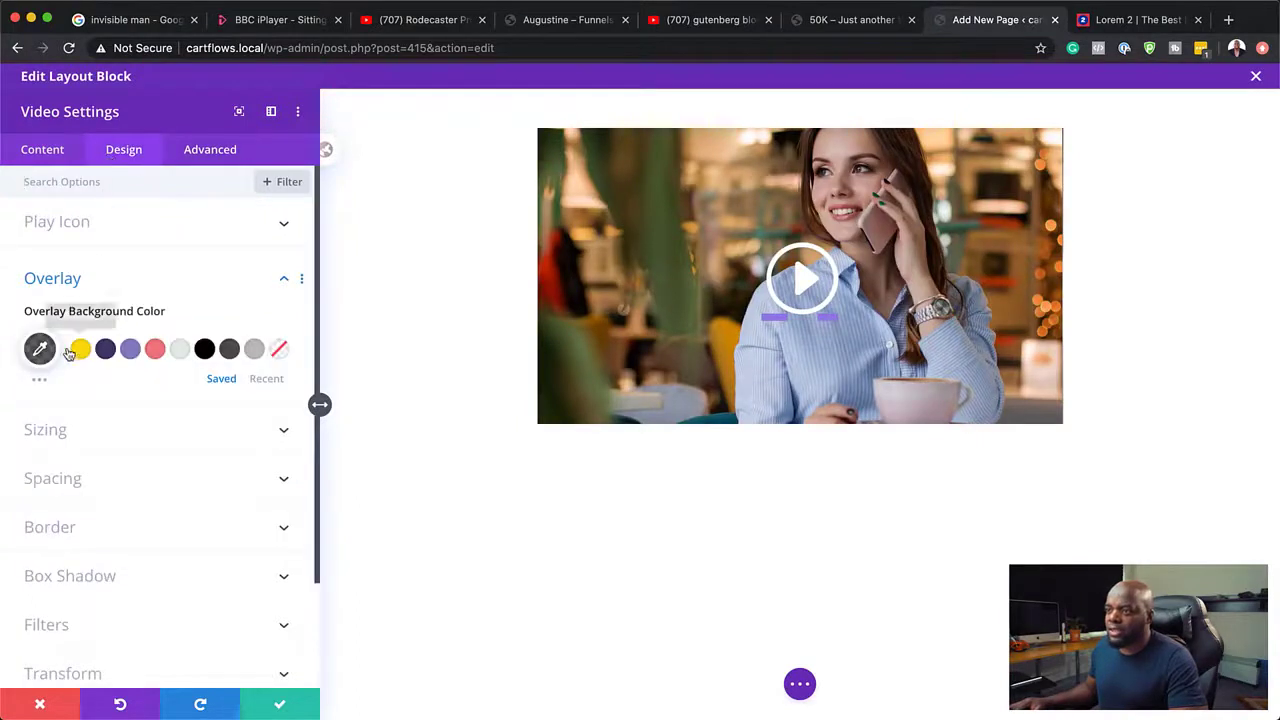
left_click(59, 435)
left_click(278, 194)
left_click(49, 206)
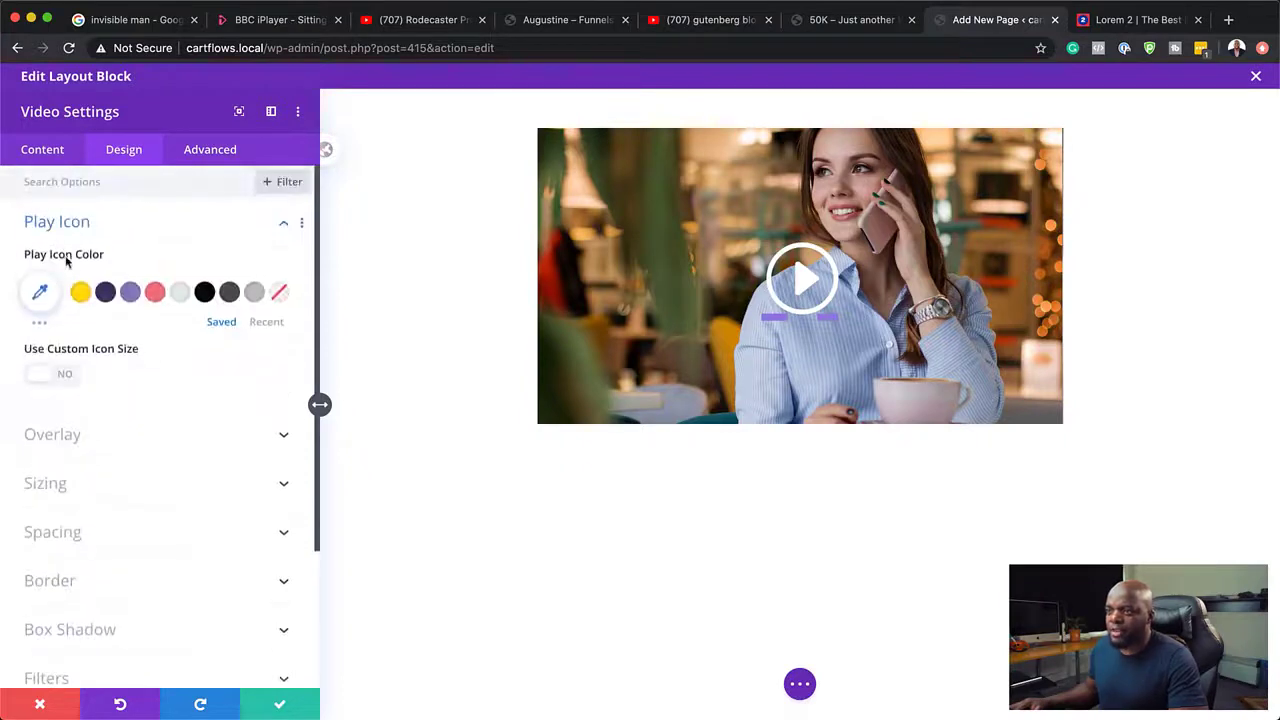
left_click(69, 370)
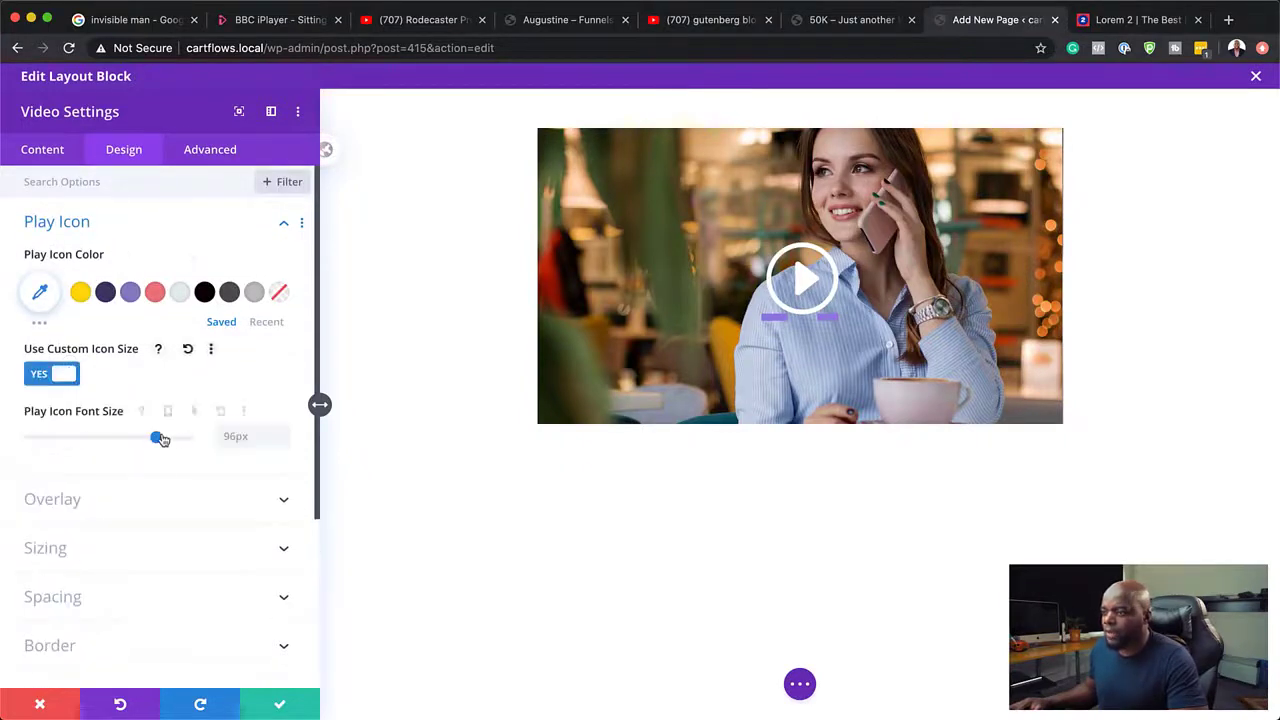
left_click_drag(161, 439, 111, 444)
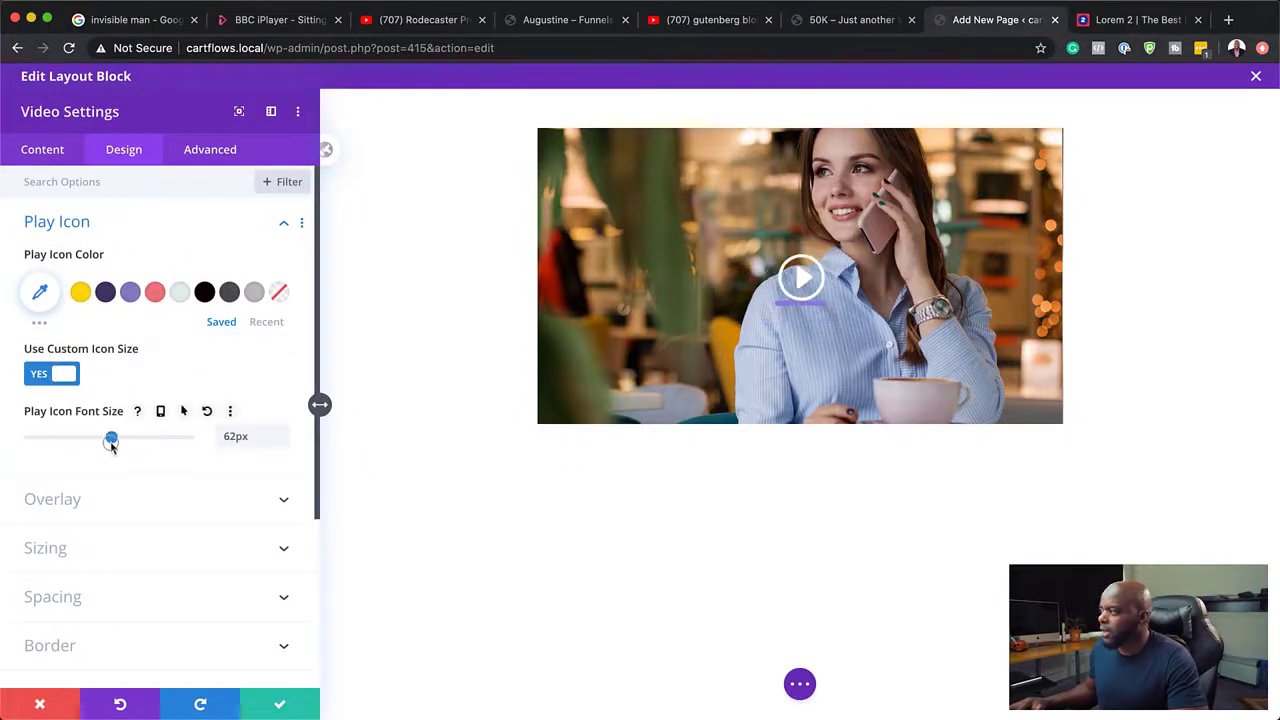
left_click(279, 706)
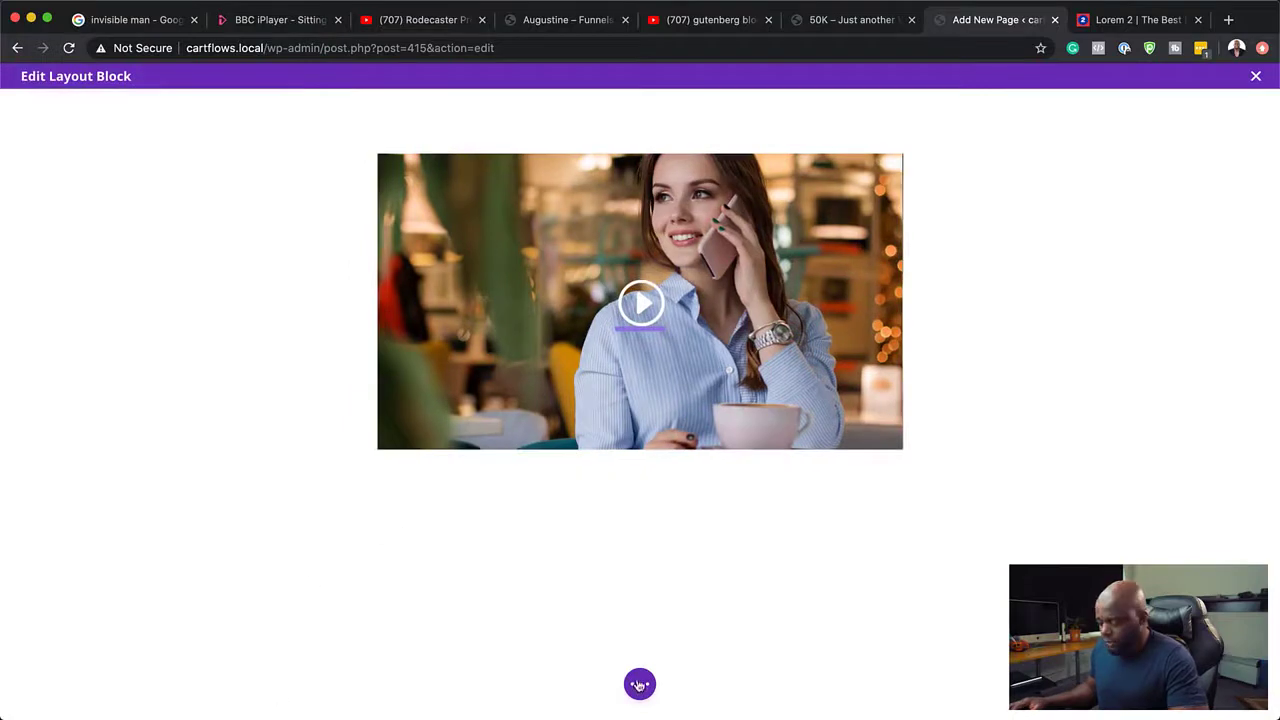
left_click(640, 684)
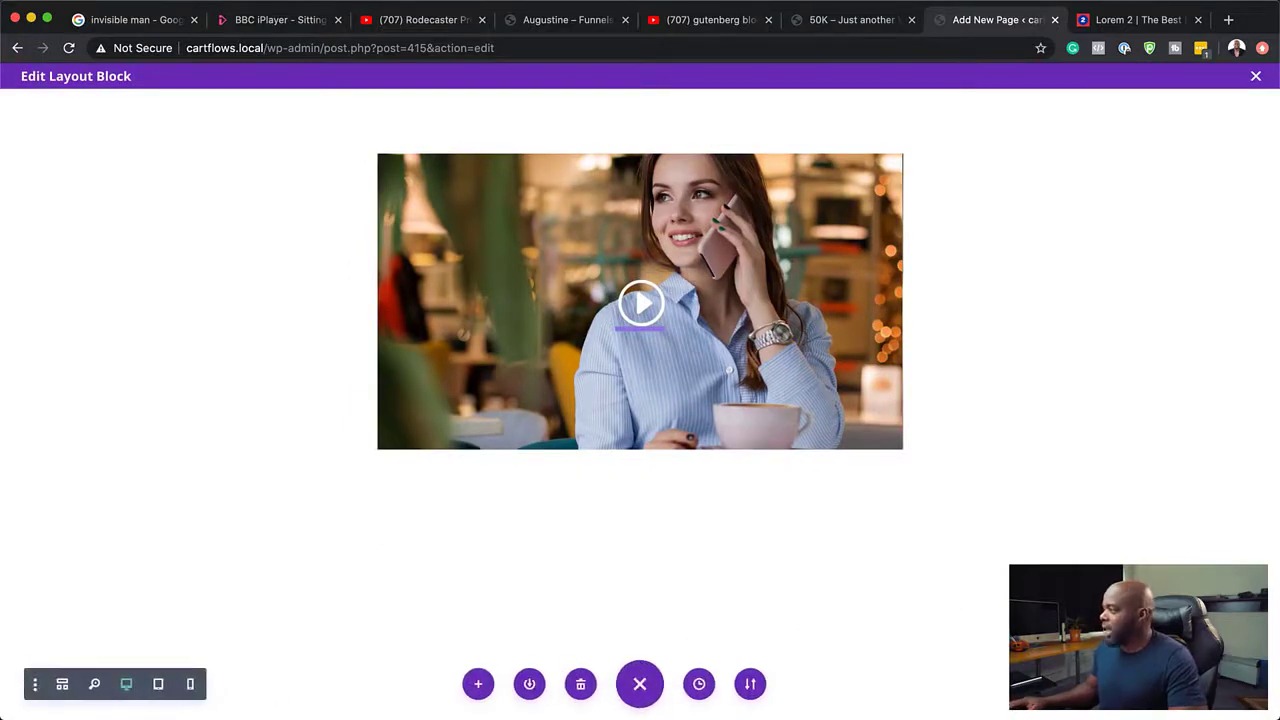
left_click(1256, 76)
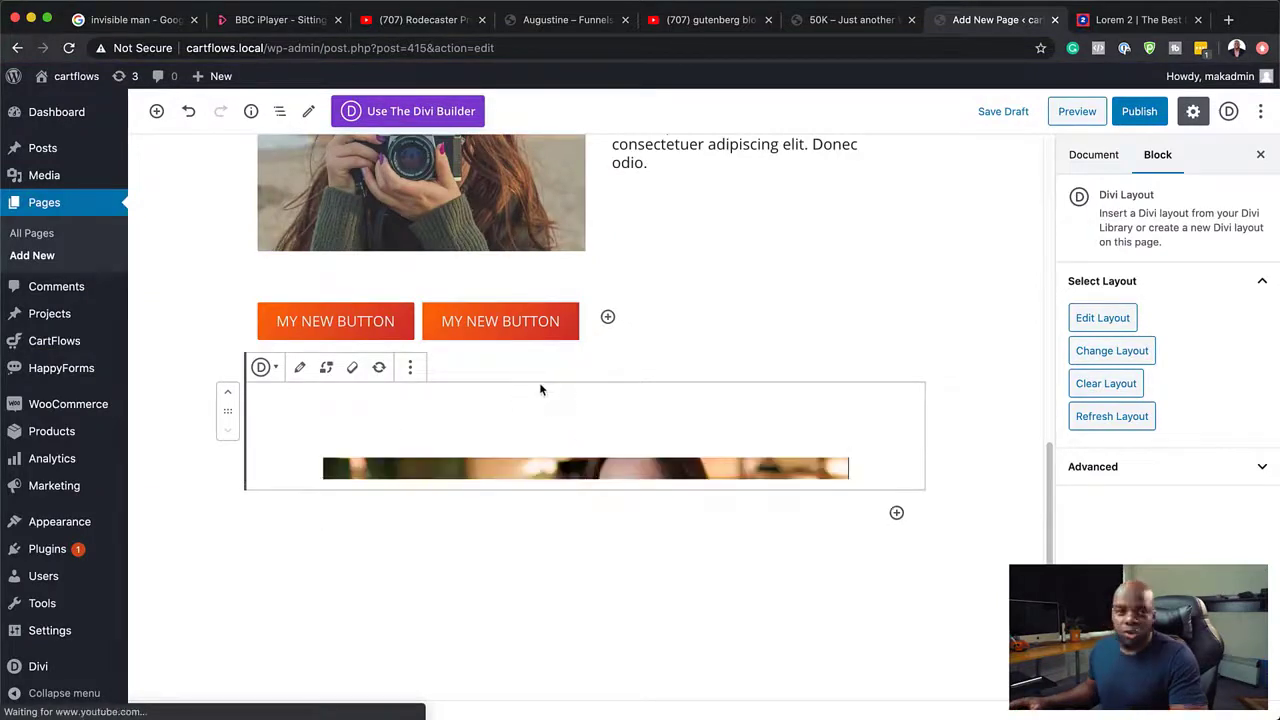
Review the page from the new Divi video layout up to the title, checking the order and appearance of all blocks.
scroll(907, 529, "down", 3)
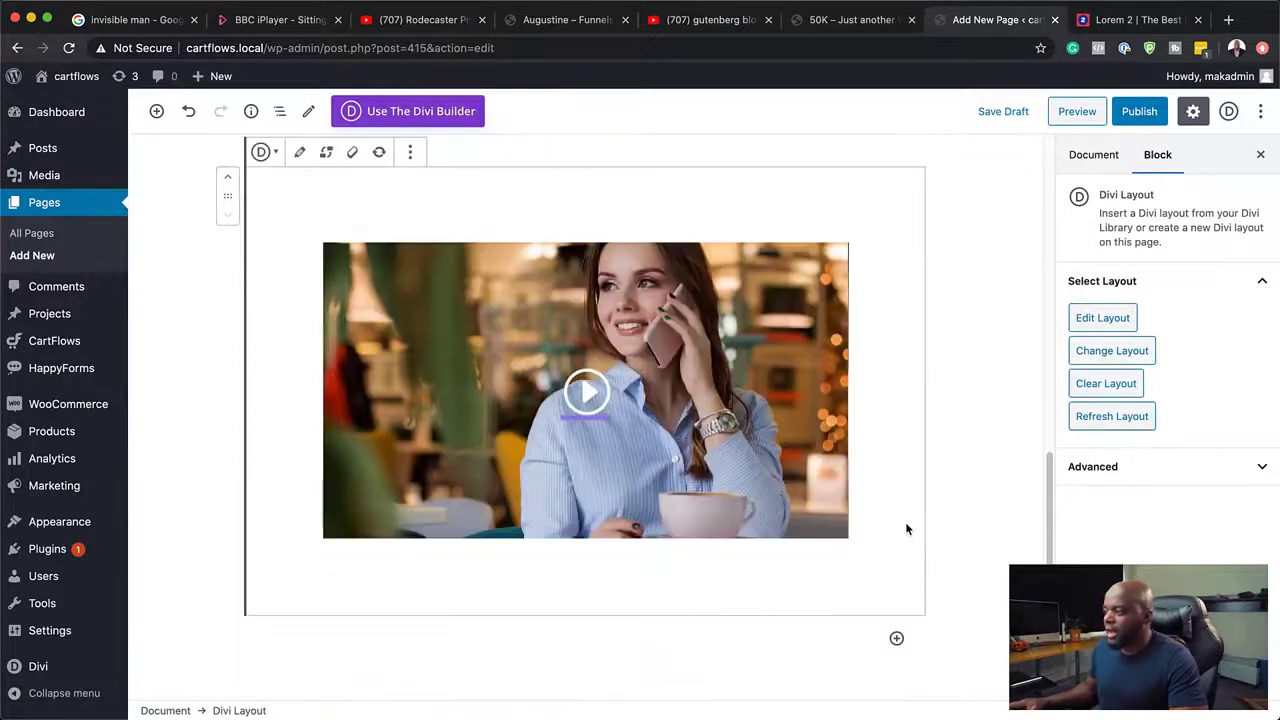
scroll(907, 529, "up", 1)
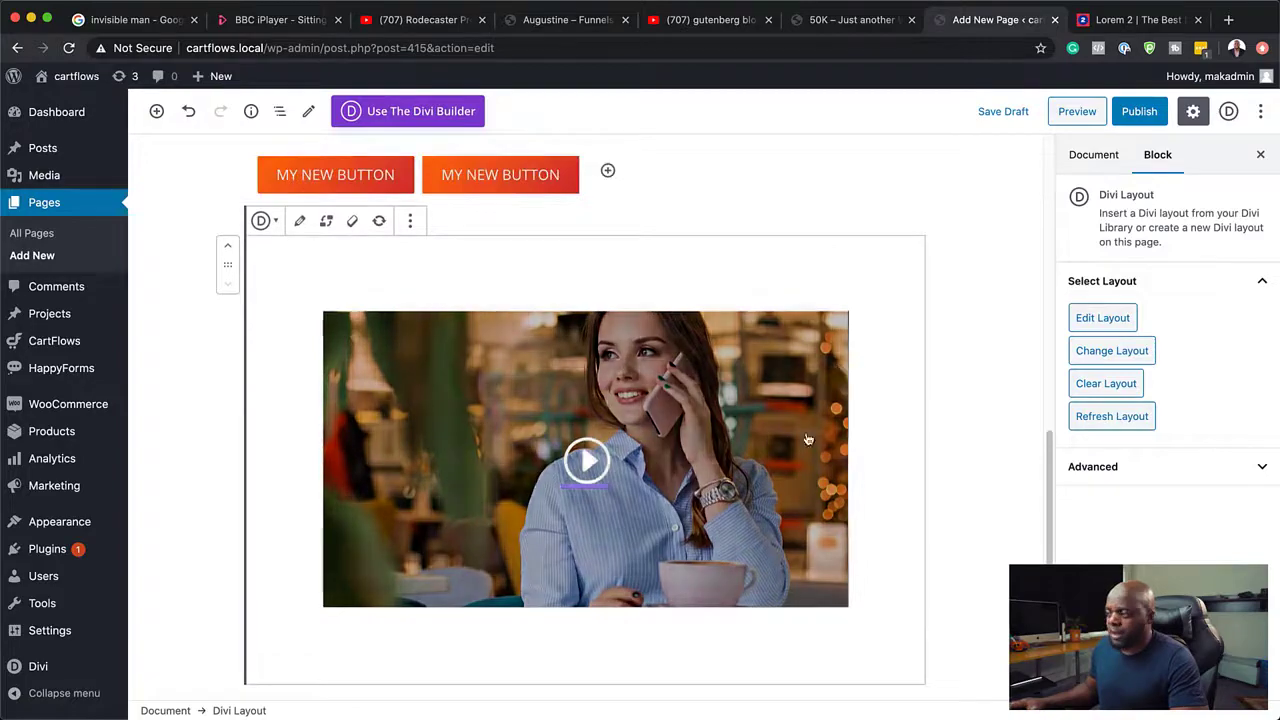
scroll(850, 490, "up", 3)
scroll(804, 457, "up", 7)
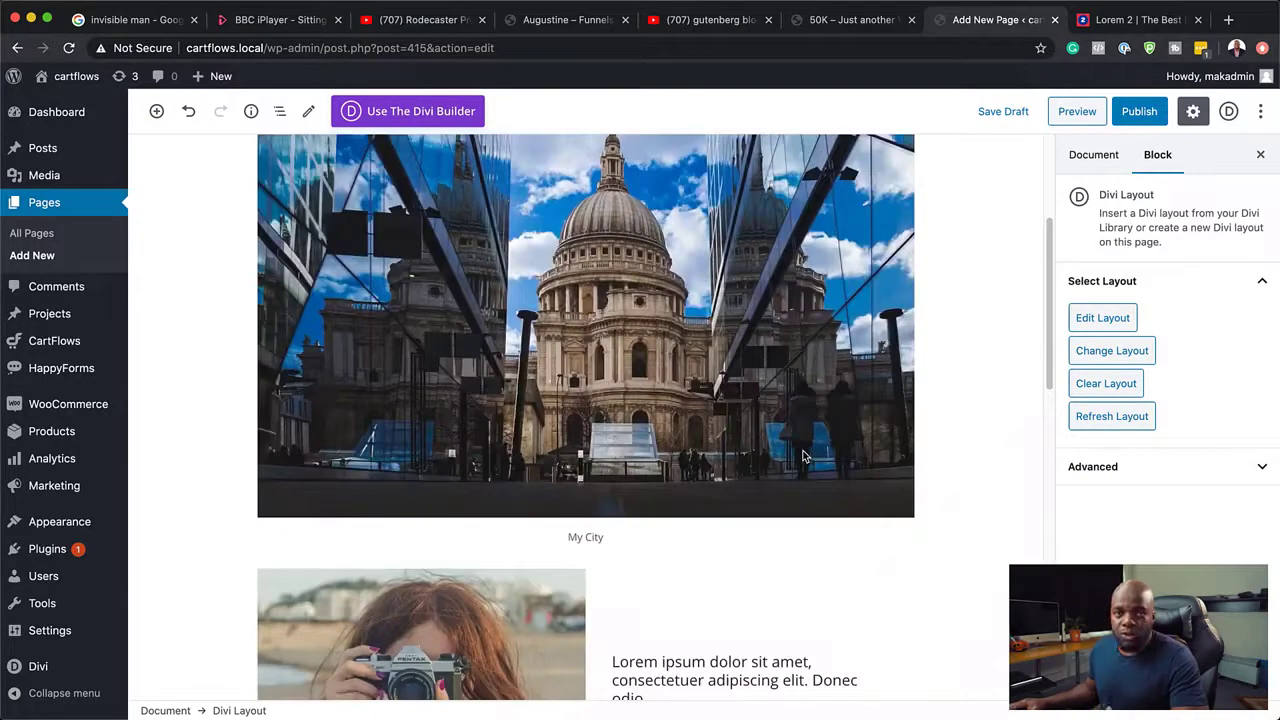
scroll(802, 456, "down", 12)
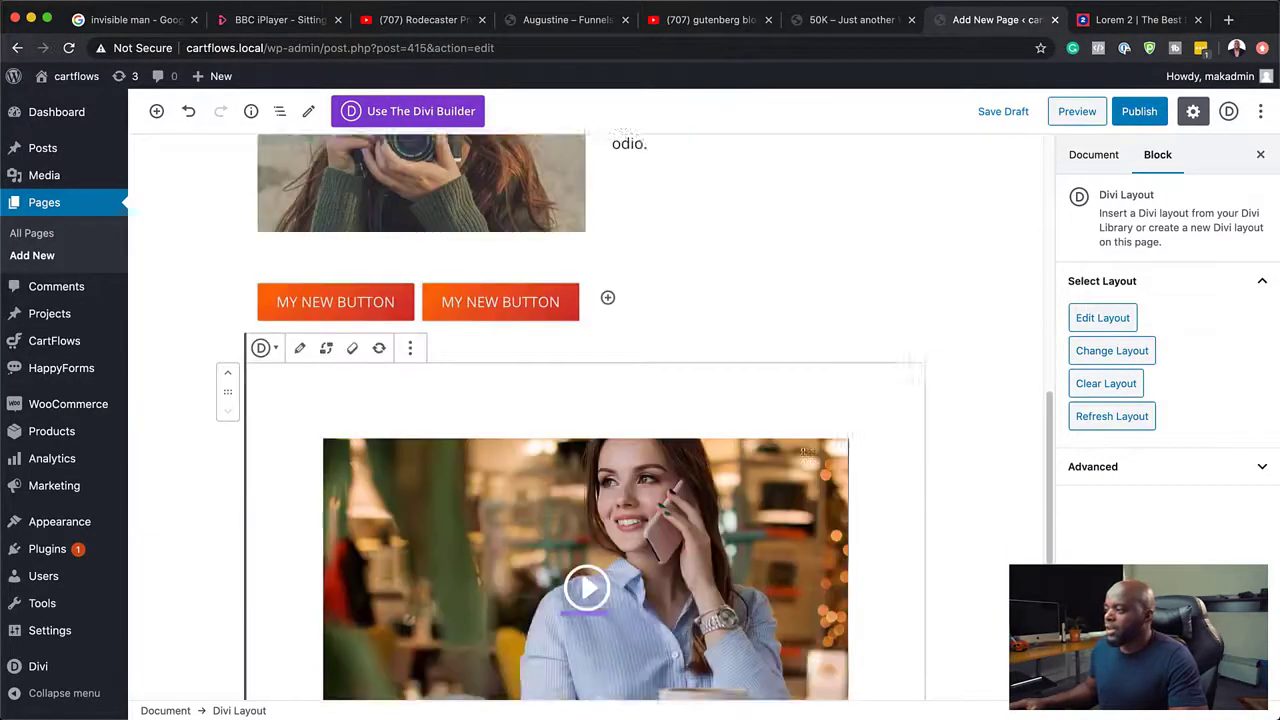
scroll(804, 457, "down", 2)
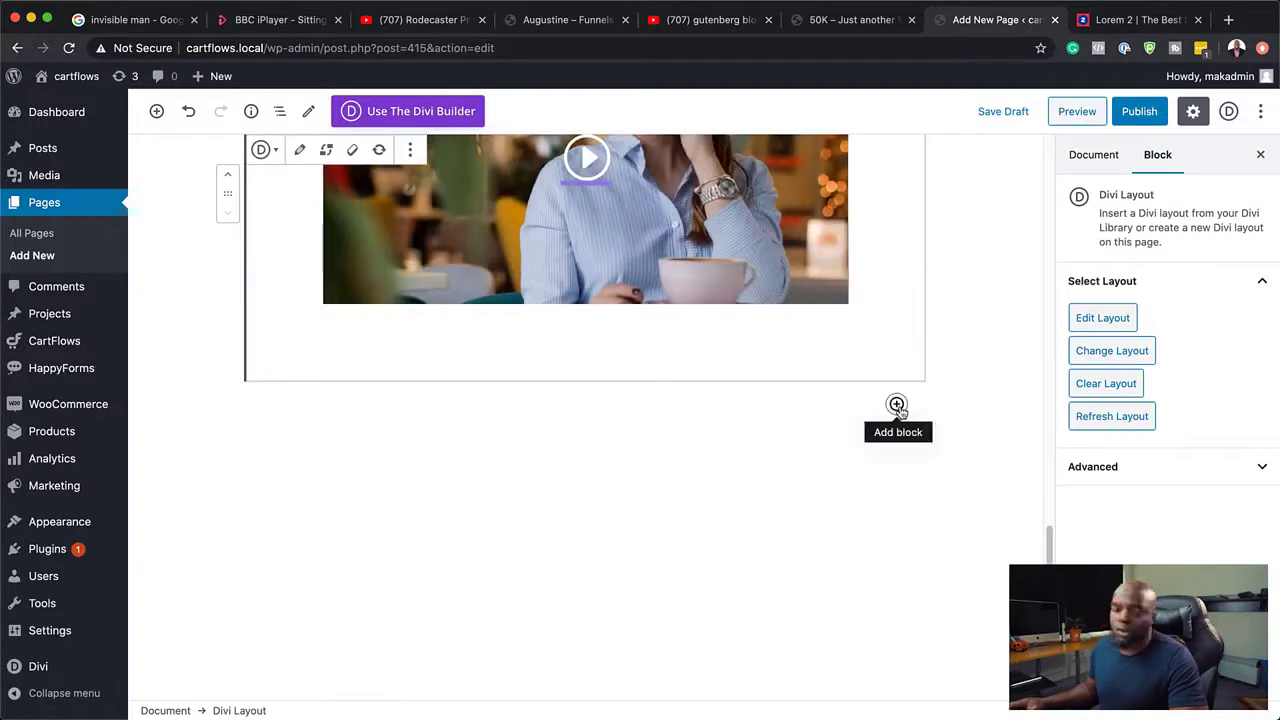
scroll(822, 404, "up", 5)
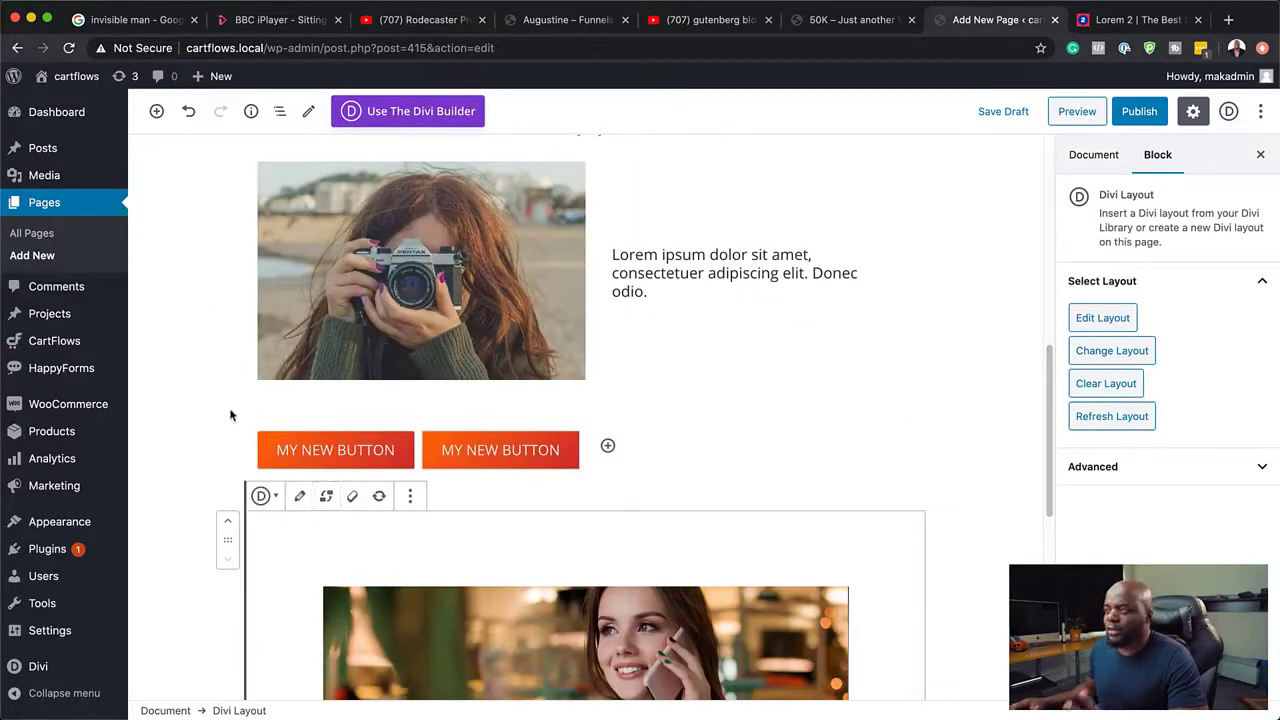
scroll(227, 414, "up", 10)
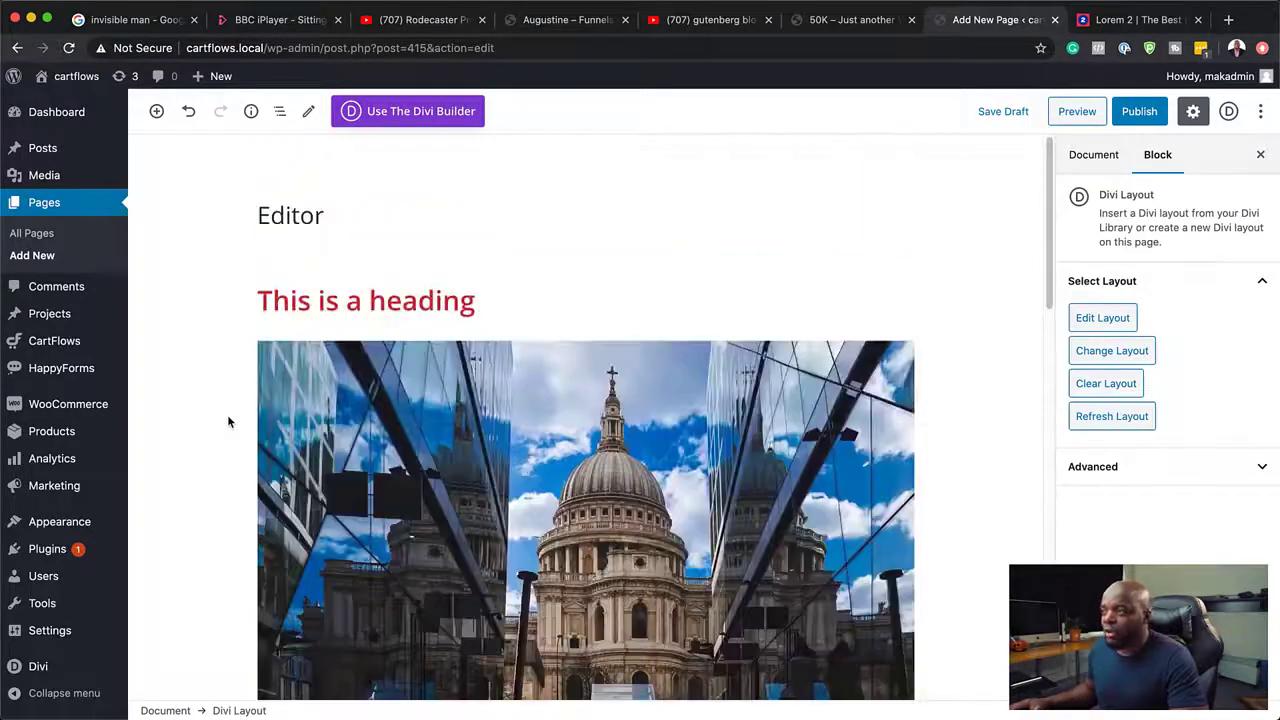
Look through the block library's categories, from the most used blocks to WooCommerce, and close it.
left_click(156, 112)
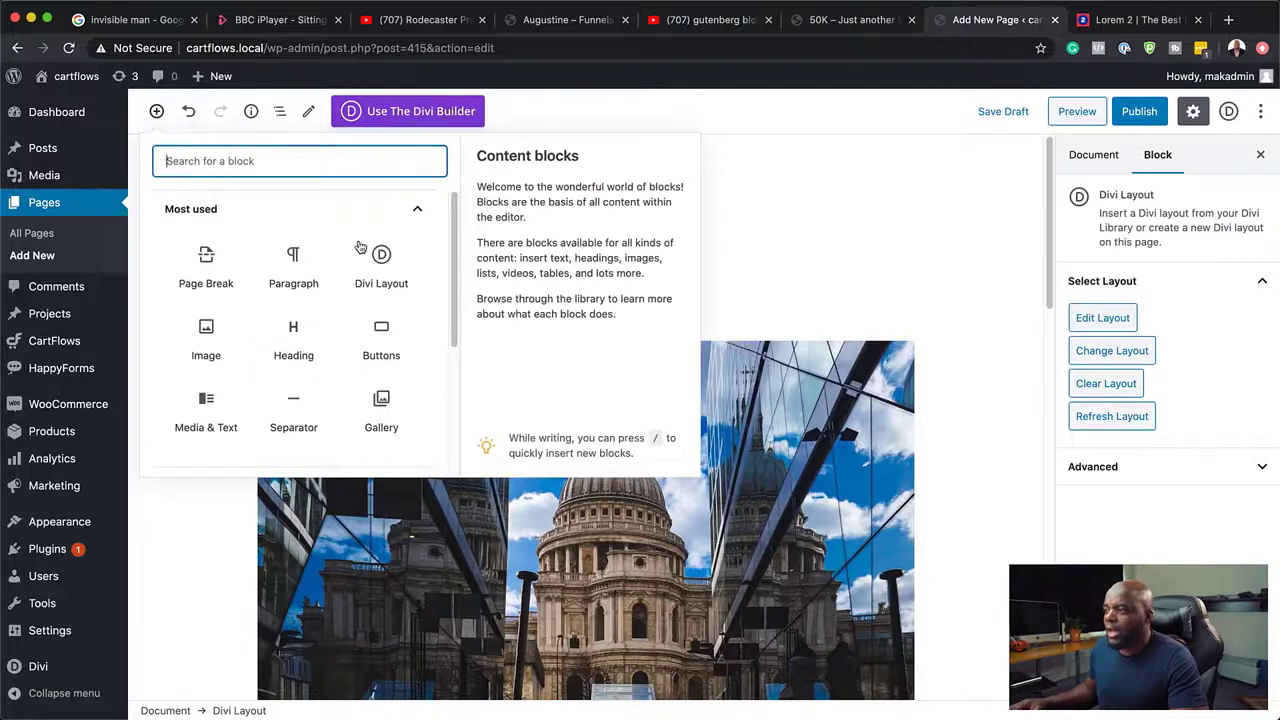
left_click_drag(453, 226, 456, 352)
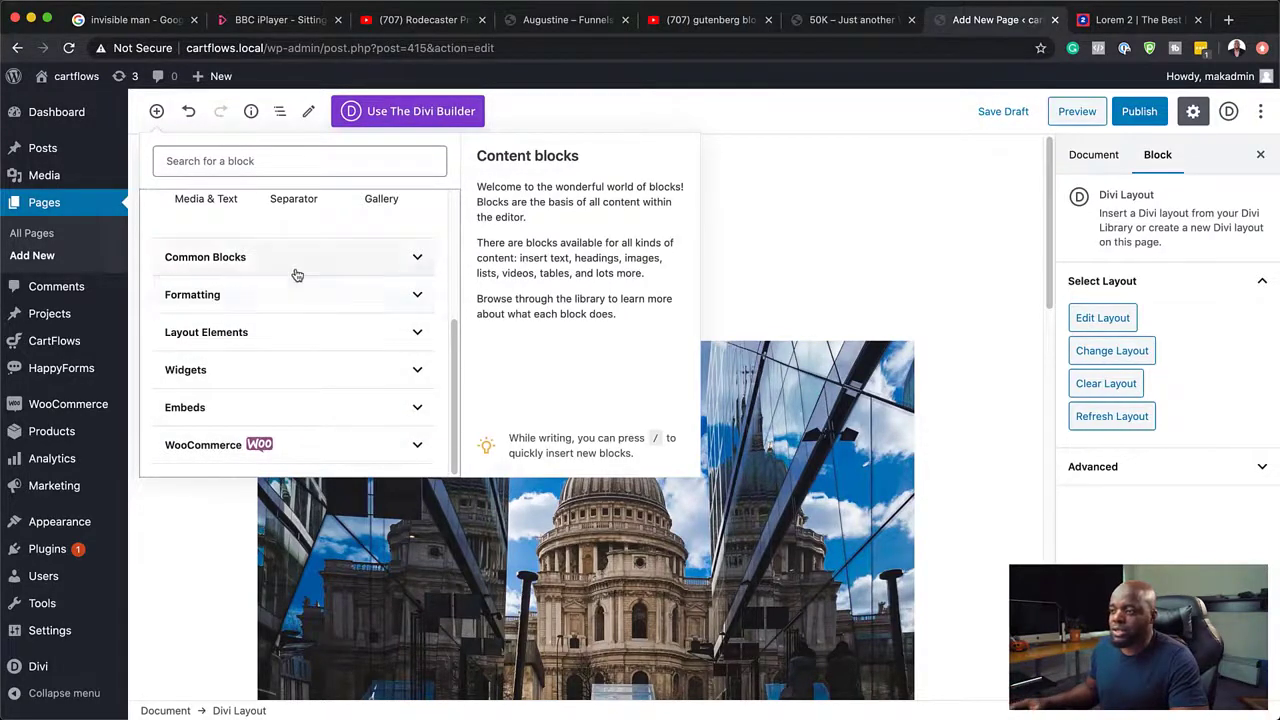
left_click(795, 183)
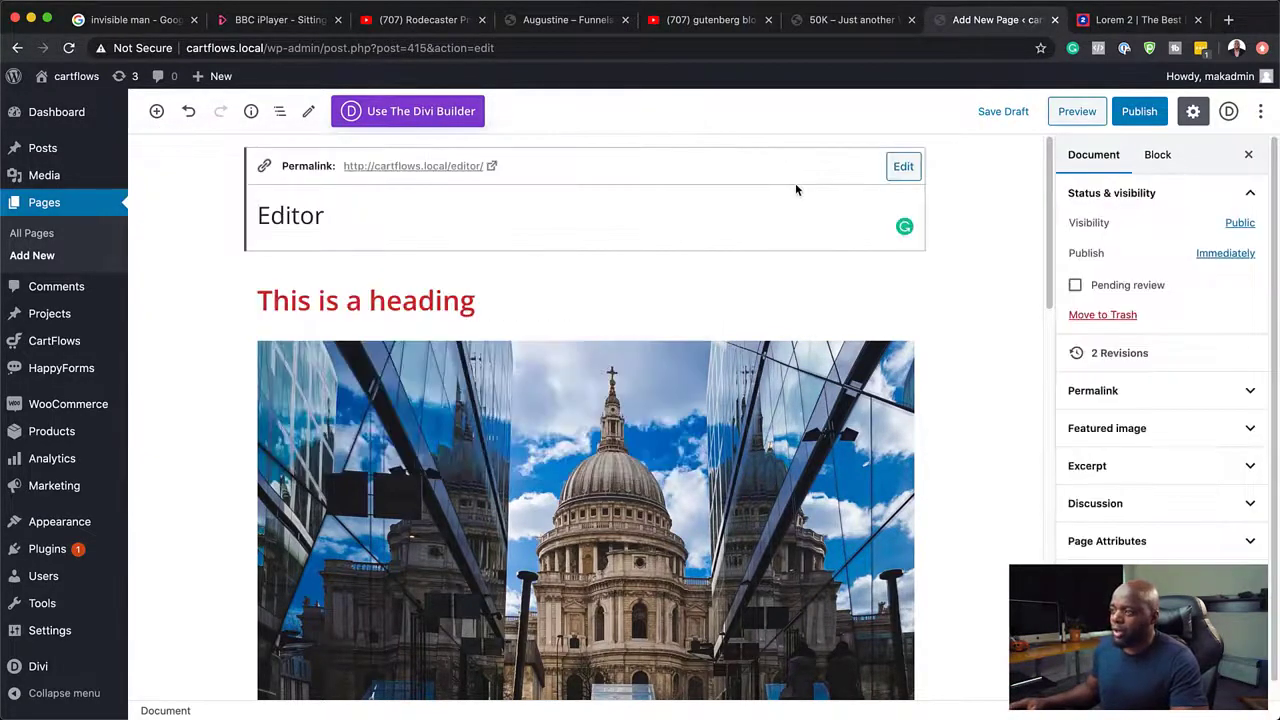